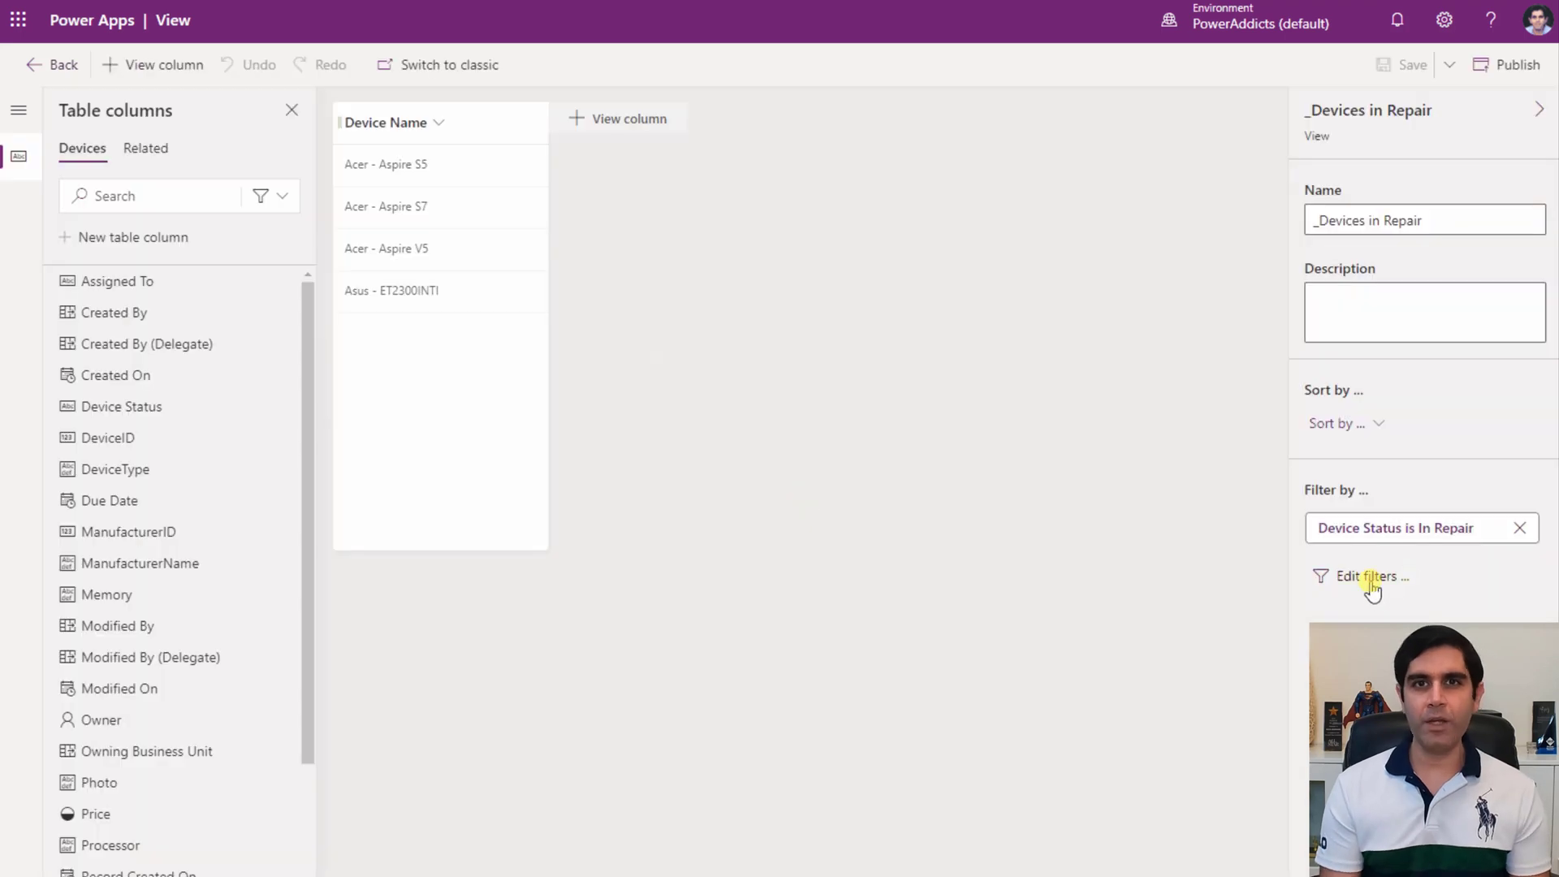
# Step: Open the filter conditions of the _Devices in Repair view and add a filter row
pyautogui.click(1367, 580)
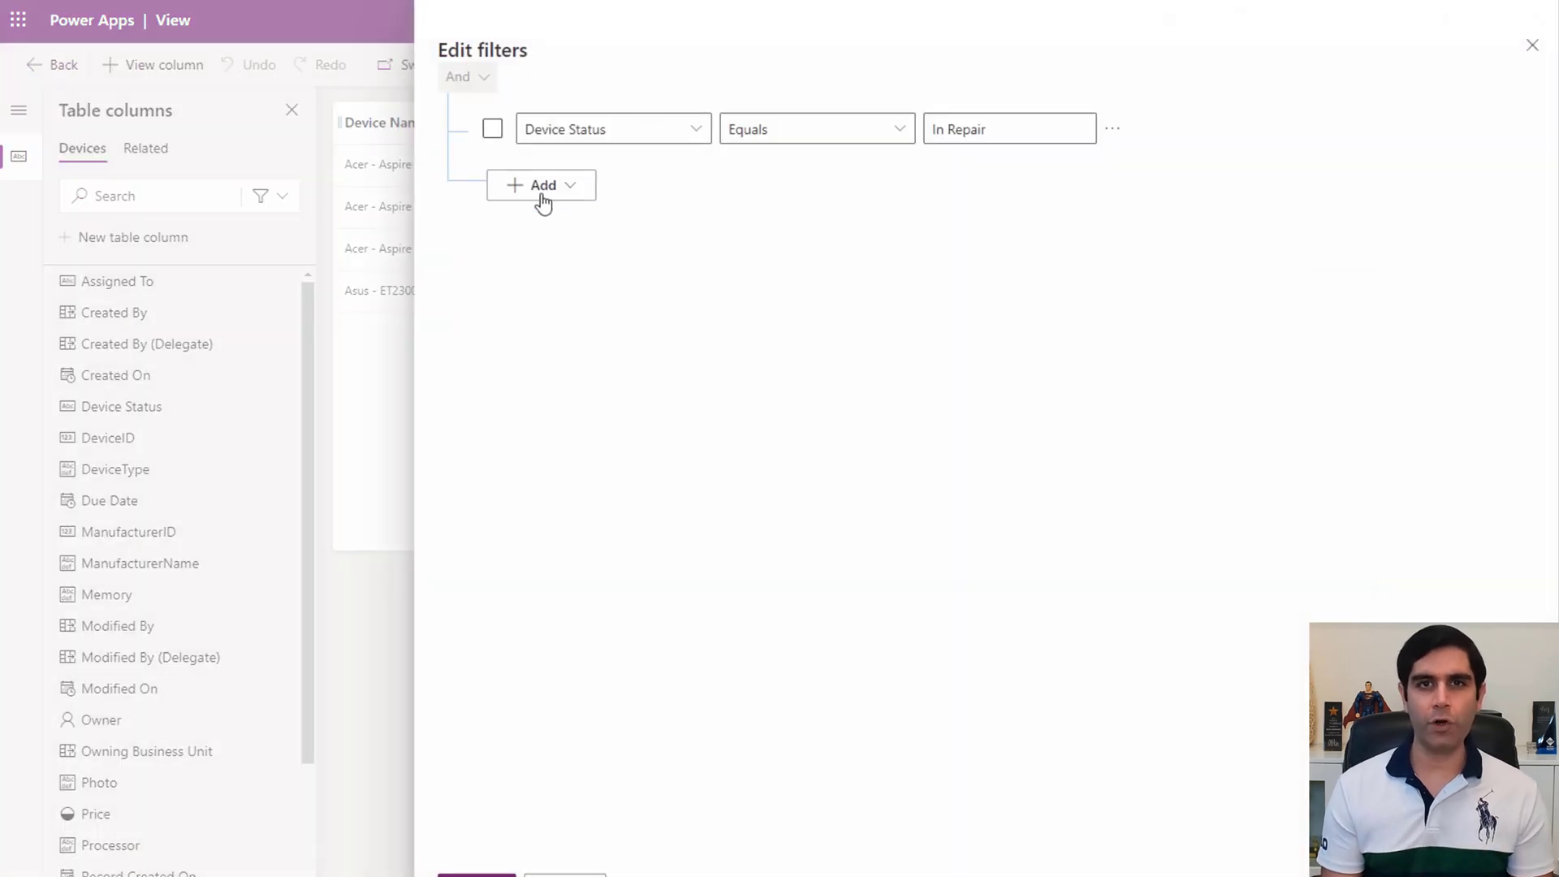
pyautogui.click(540, 195)
pyautogui.click(557, 219)
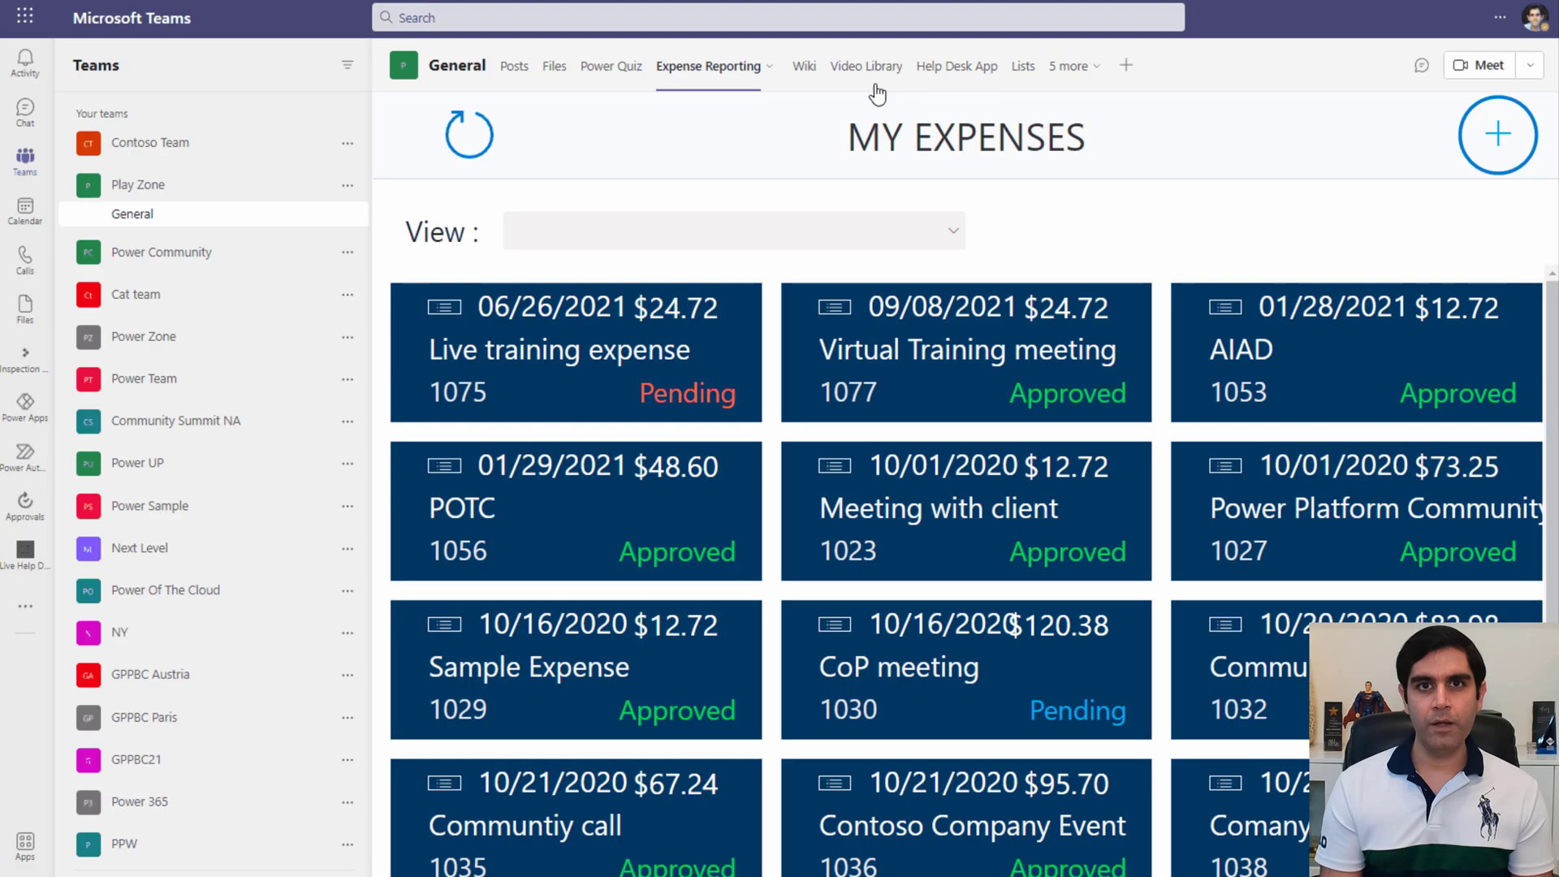
# Step: In Microsoft Teams, try the Travel related Expenses, Food related expenses and Approved & Transport > $50 views on the expense list
pyautogui.click(593, 245)
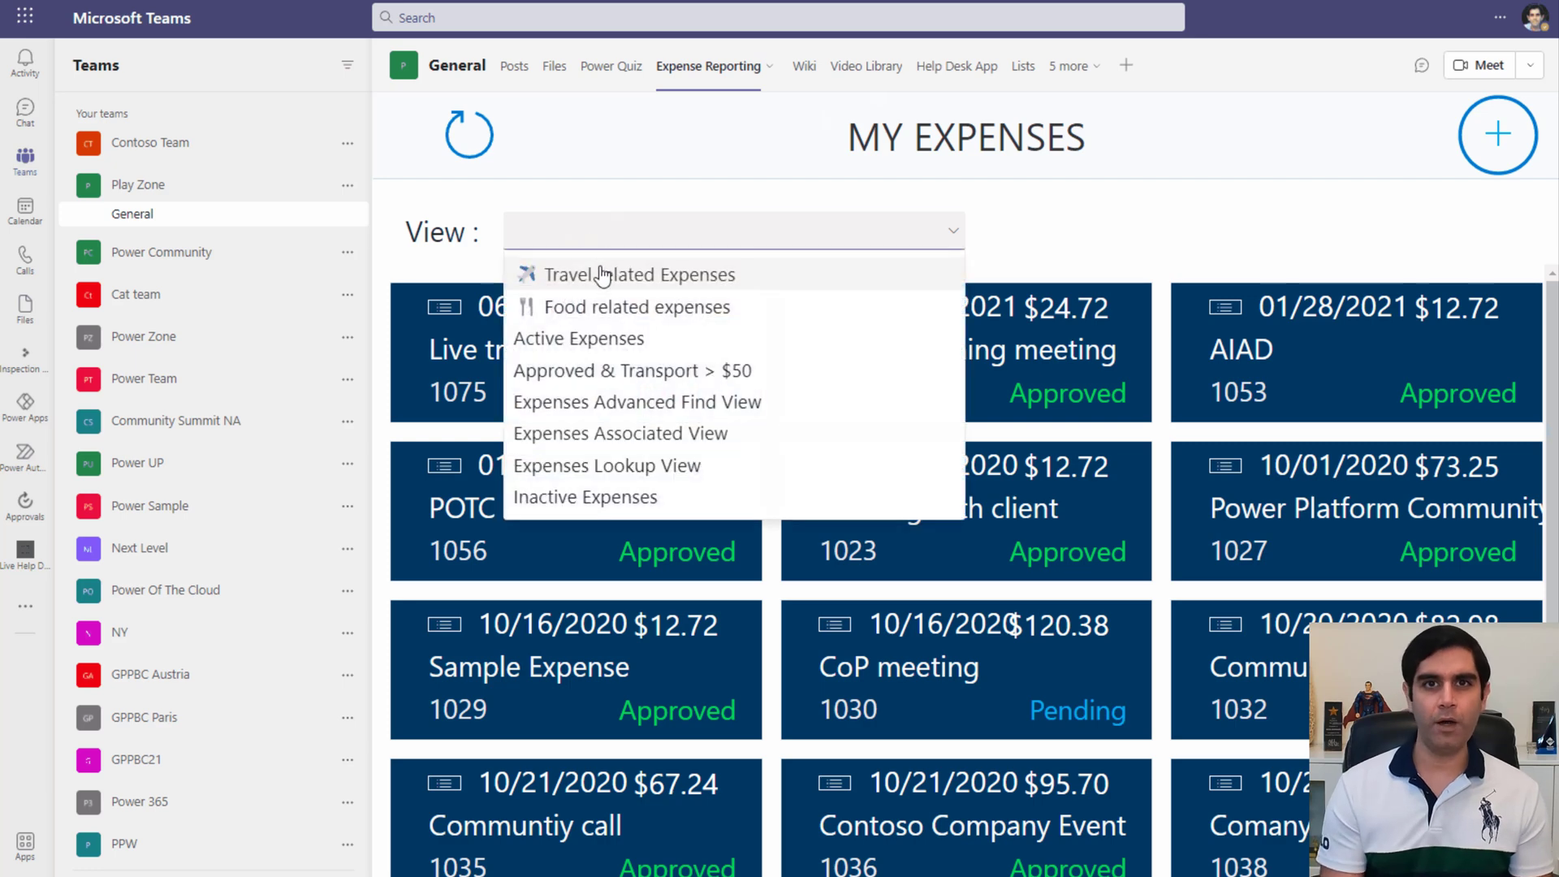
pyautogui.click(602, 274)
pyautogui.click(1332, 357)
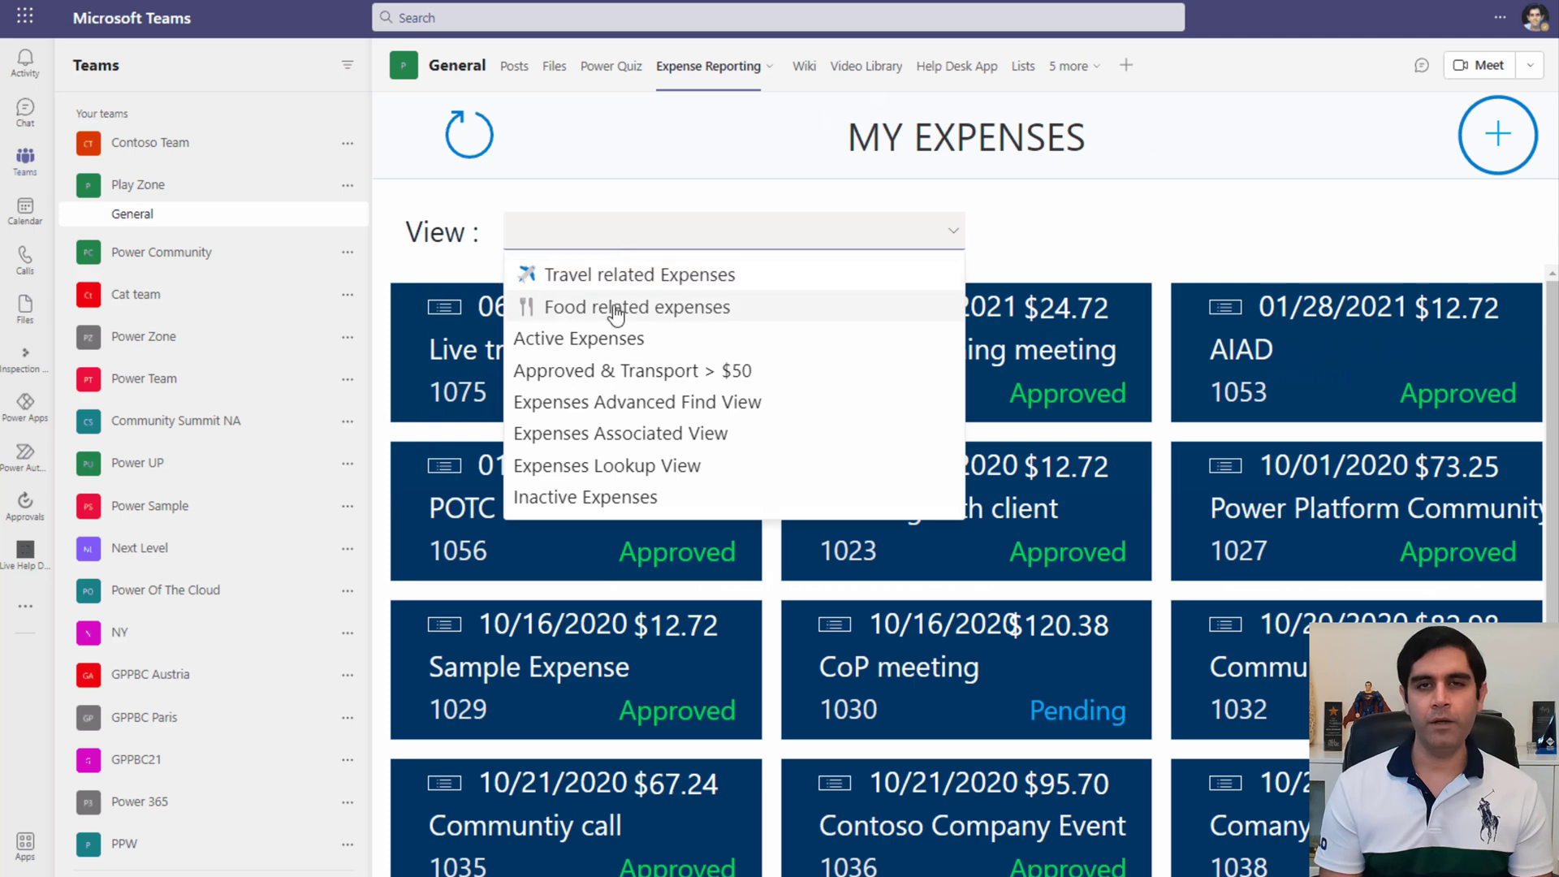
pyautogui.click(612, 305)
pyautogui.click(617, 231)
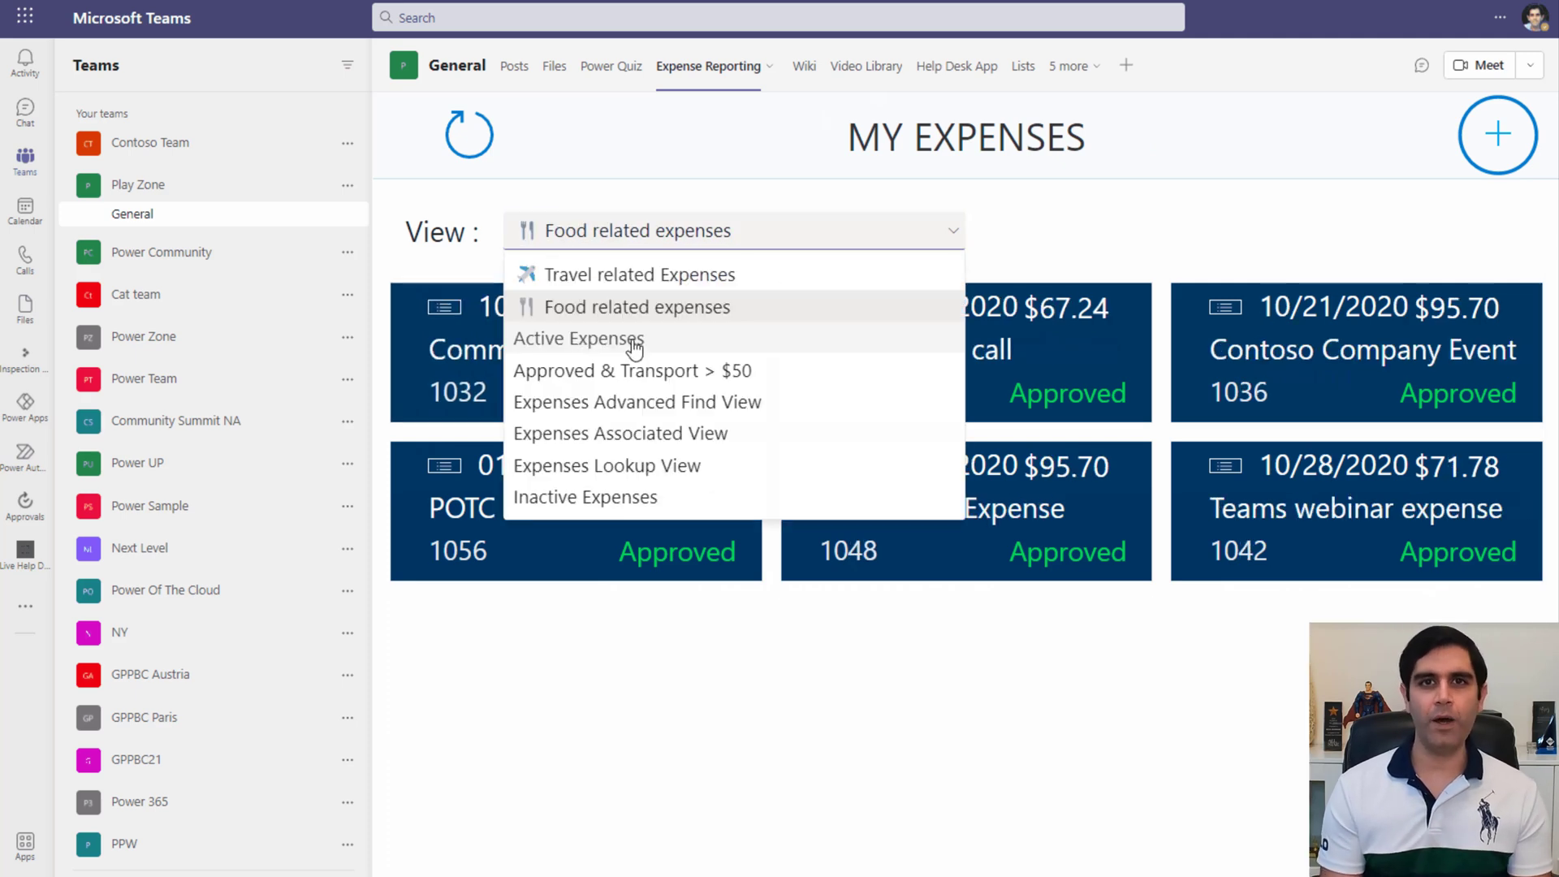
pyautogui.click(633, 365)
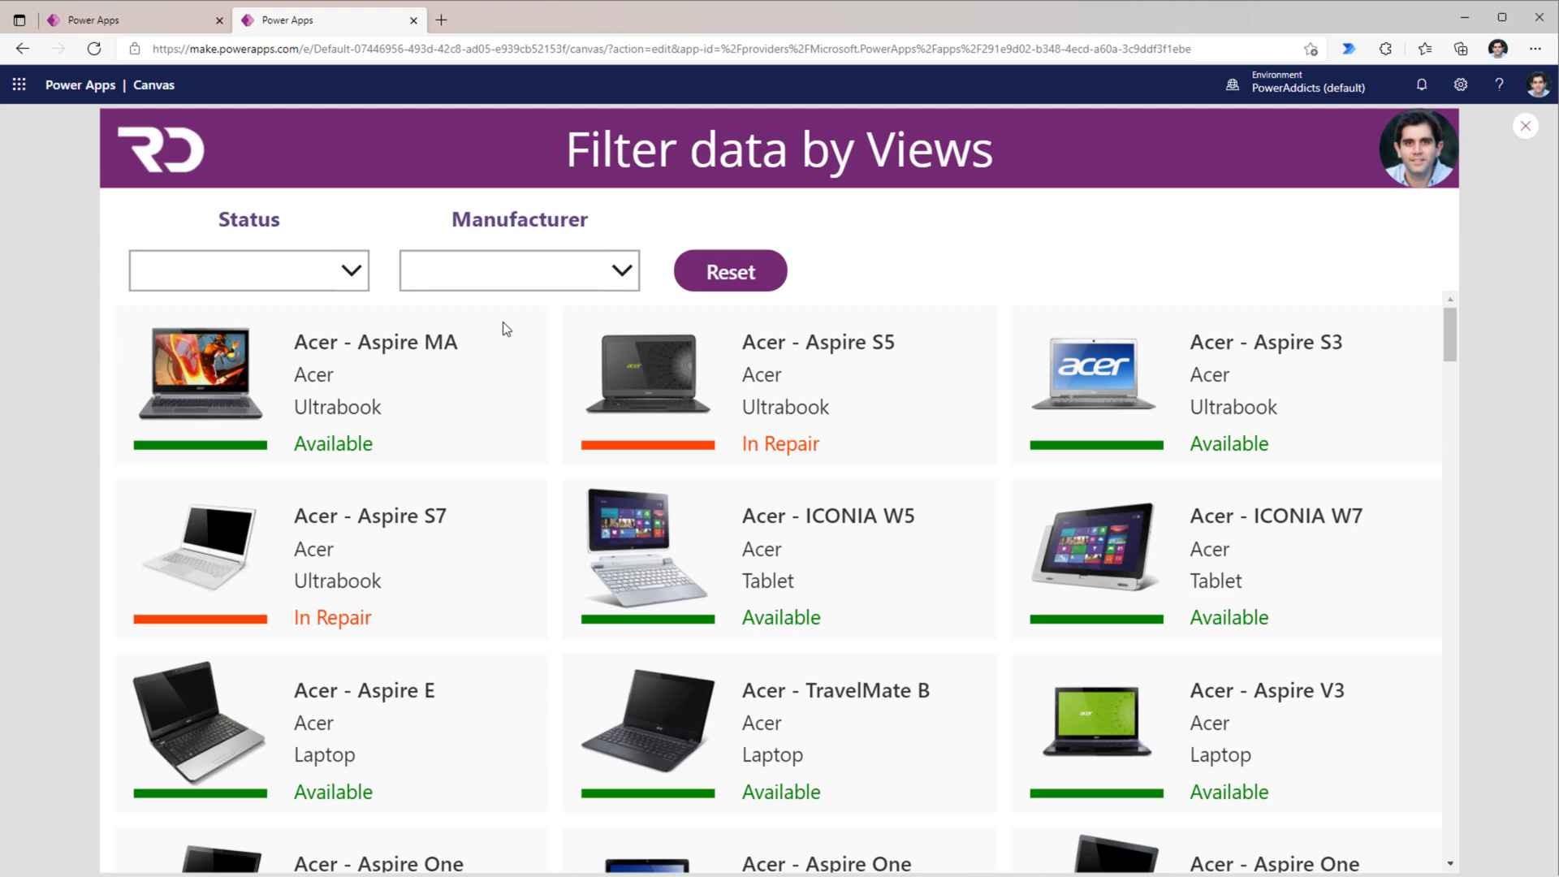
# Step: In the Power Apps preview, filter the devices by status Assigned and manufacturer Samsung, reset the filters and leave the preview
pyautogui.click(350, 284)
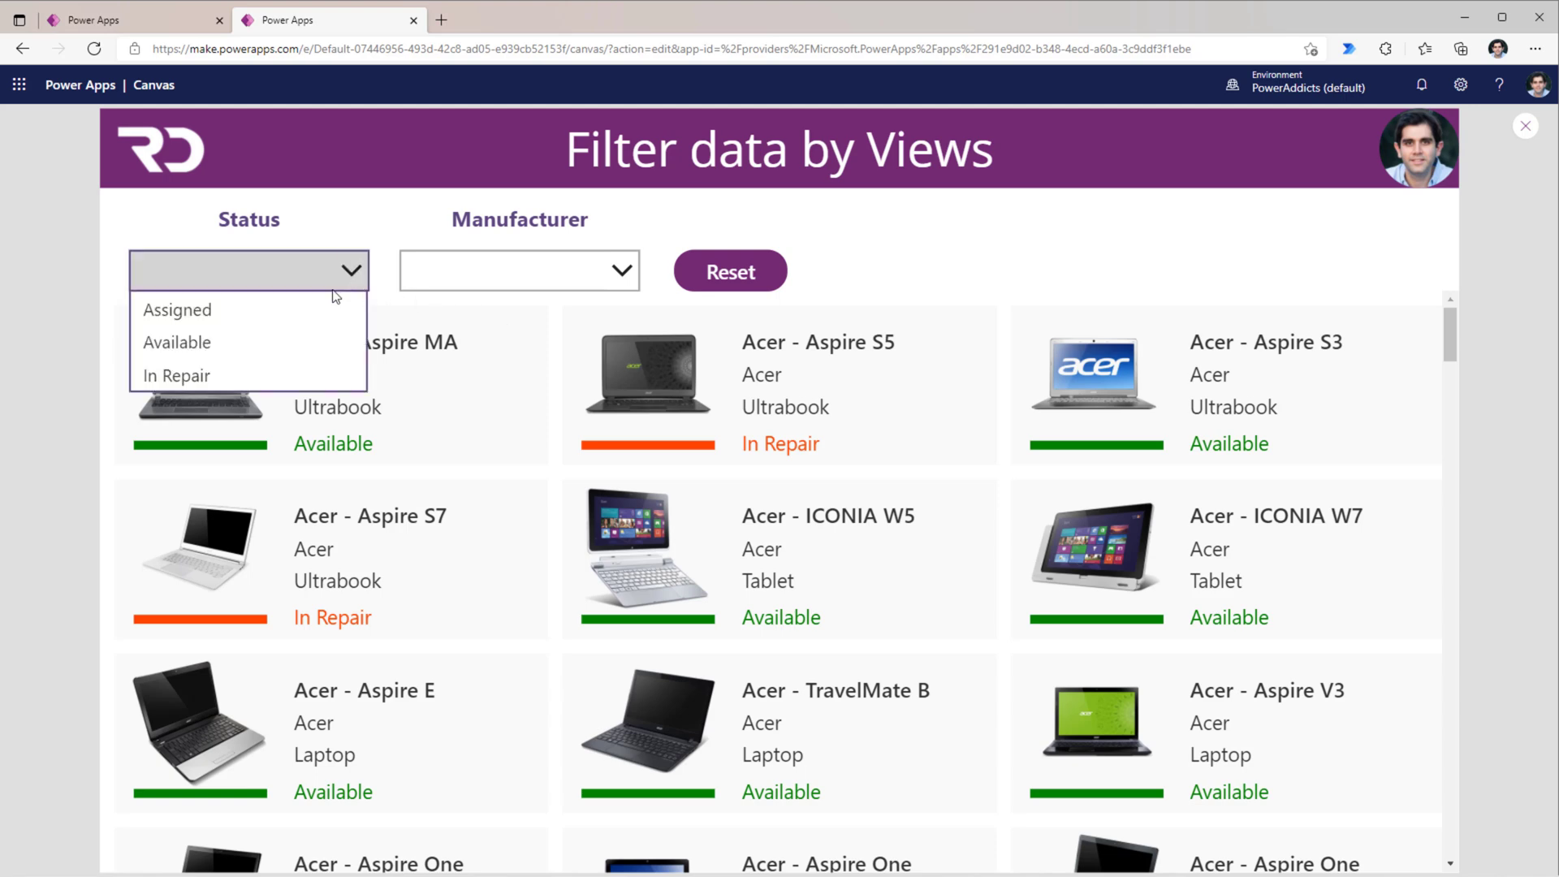
pyautogui.click(224, 315)
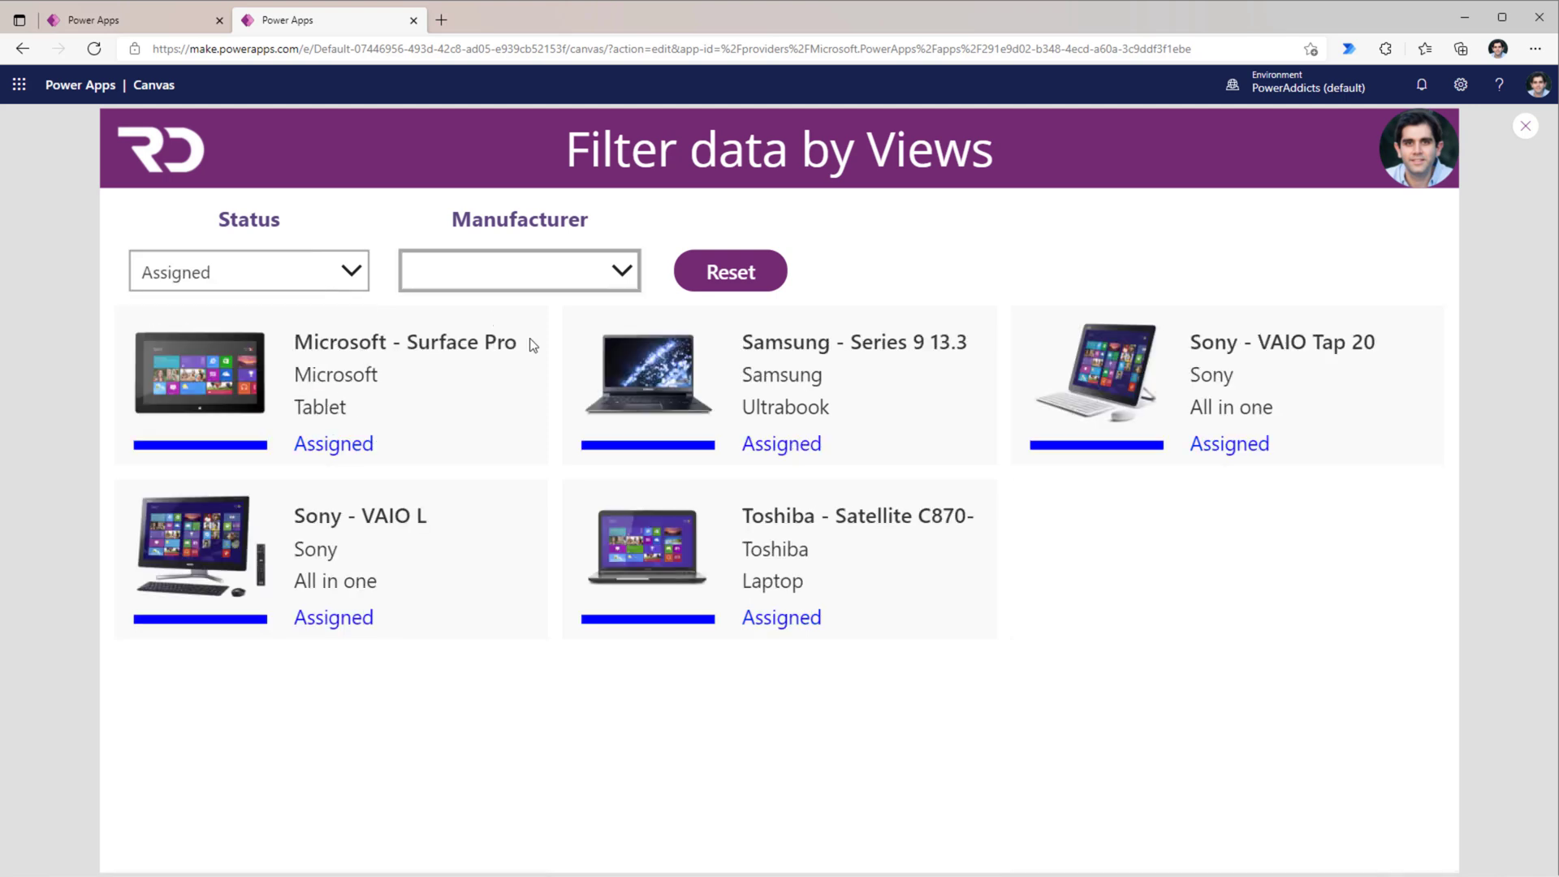
pyautogui.click(533, 285)
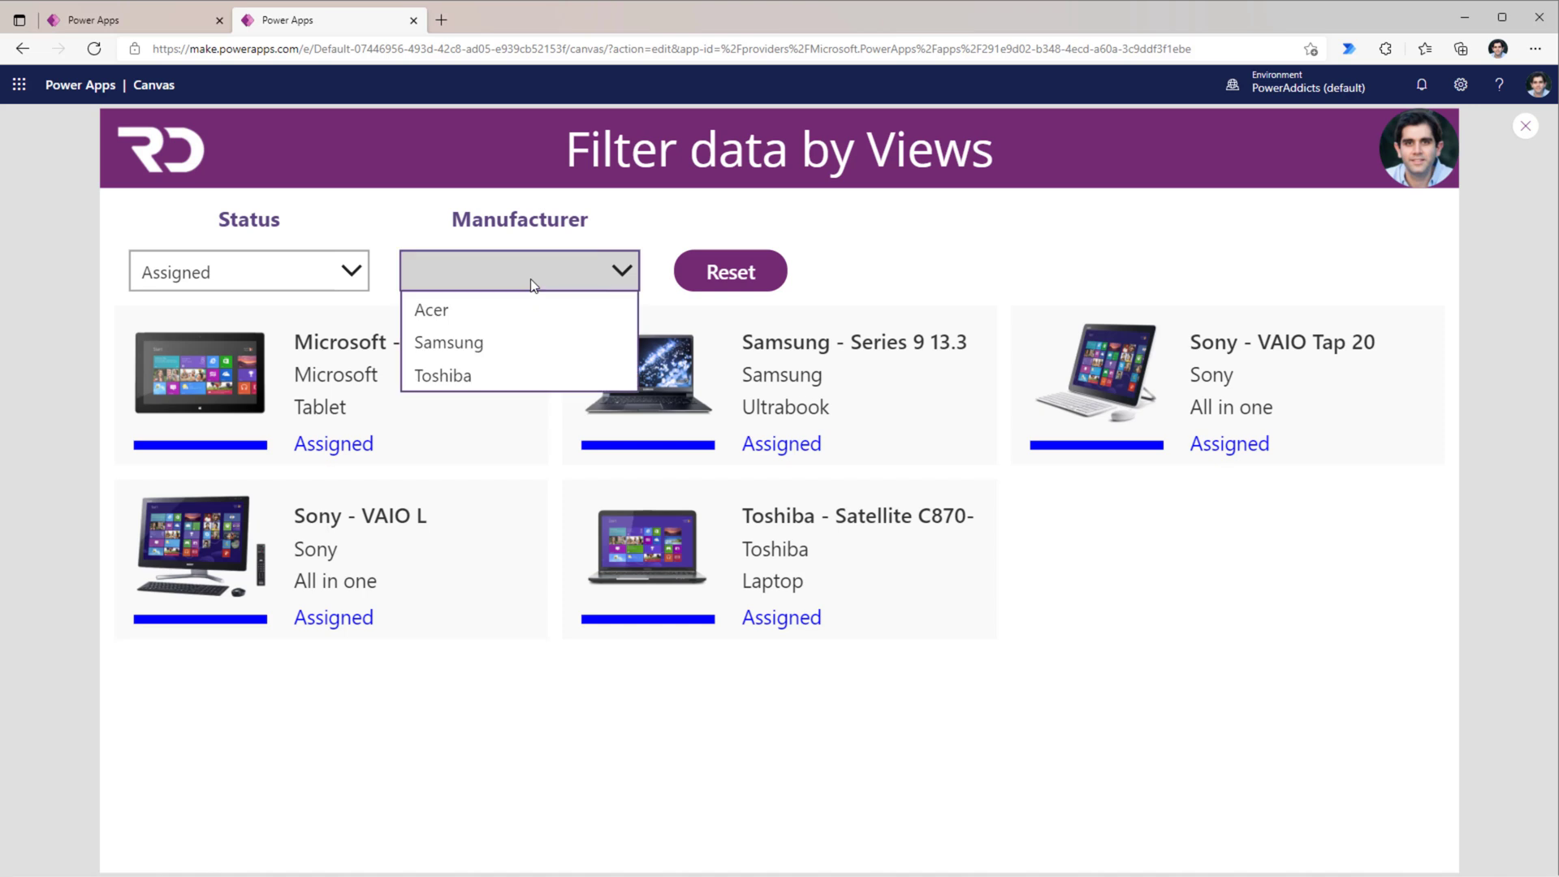
pyautogui.click(509, 341)
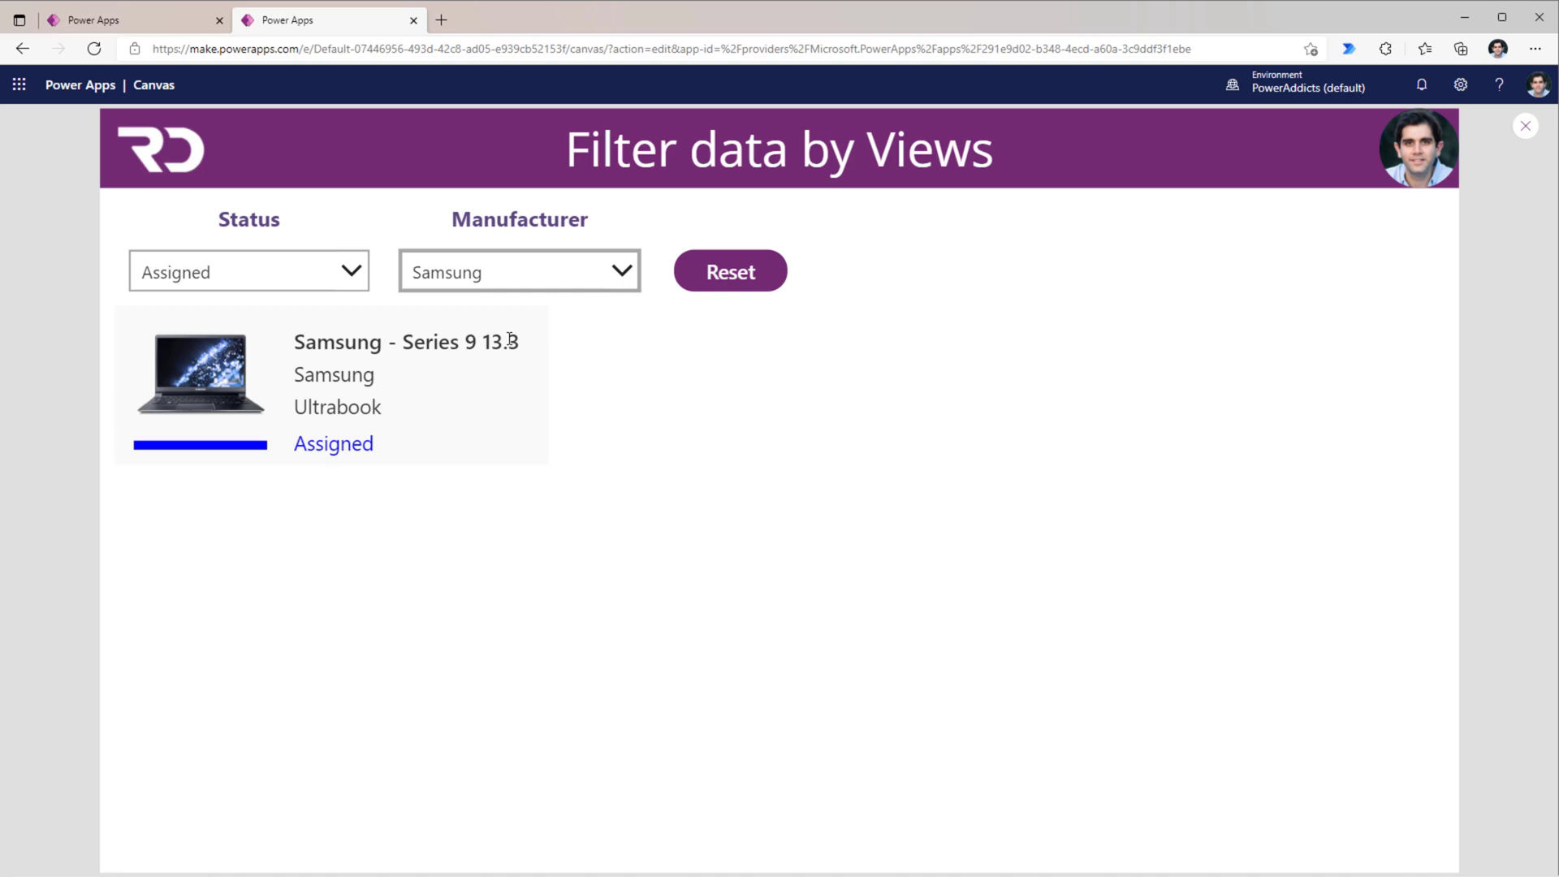
pyautogui.click(748, 278)
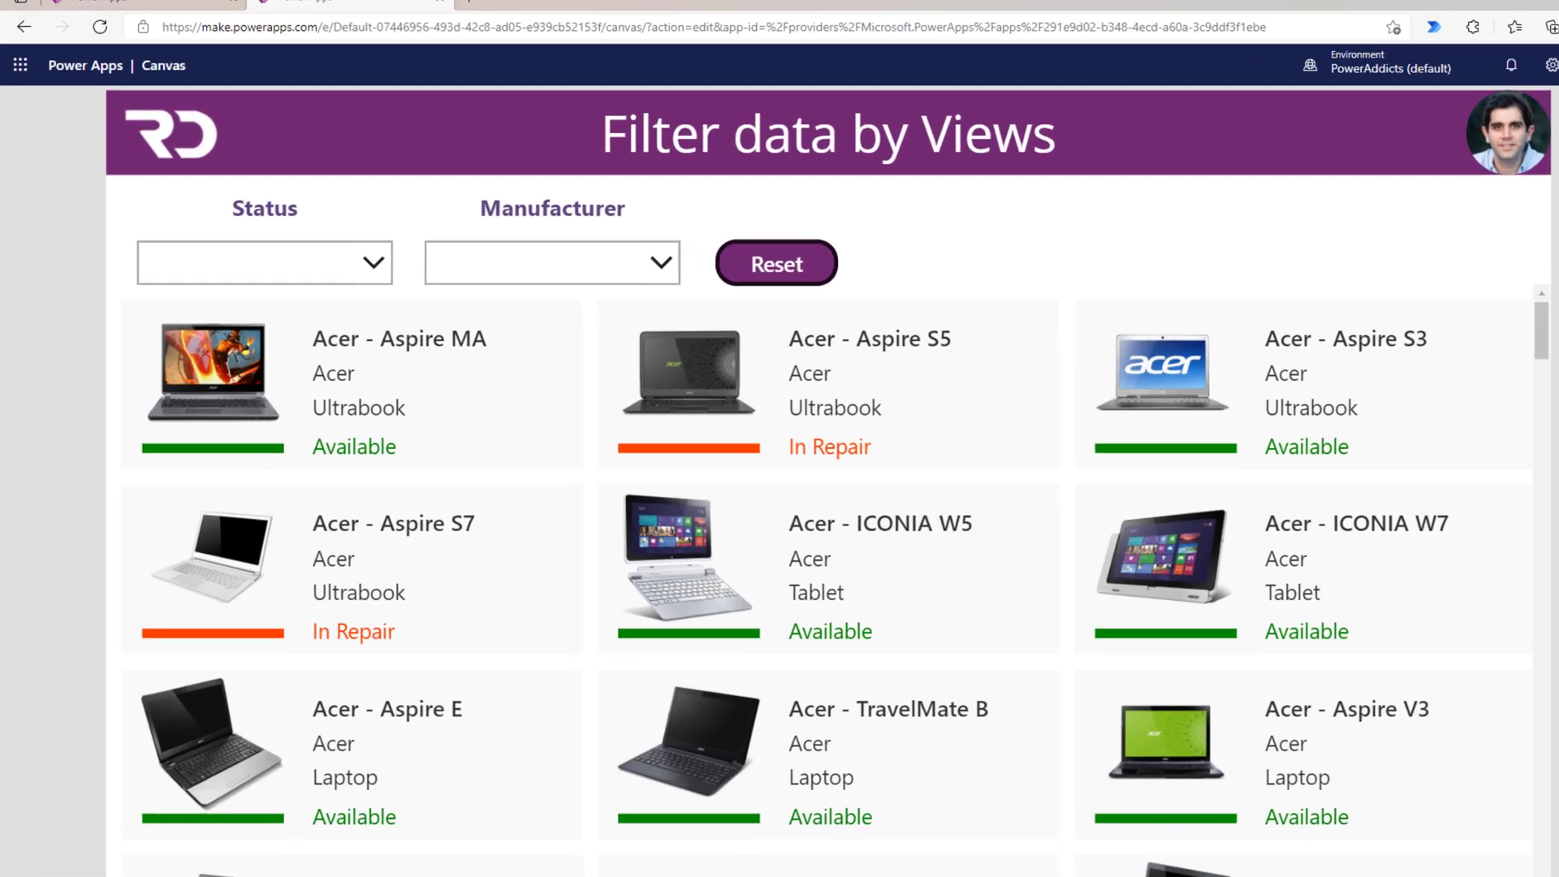
pyautogui.press('Escape')
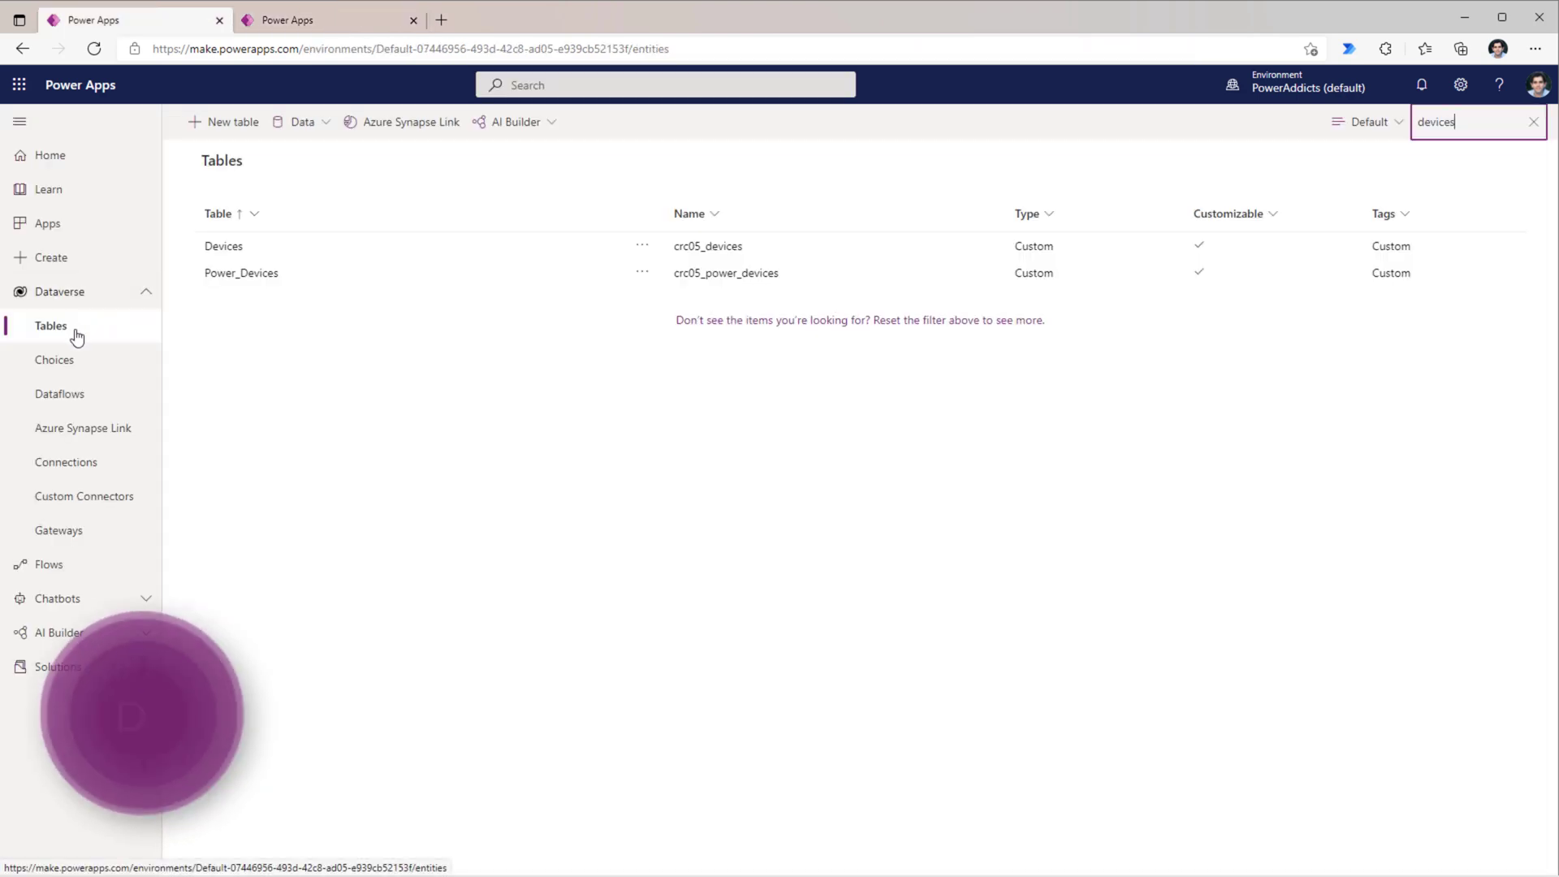
# Step: Open the list of views belonging to the Devices table in Dataverse
pyautogui.click(230, 247)
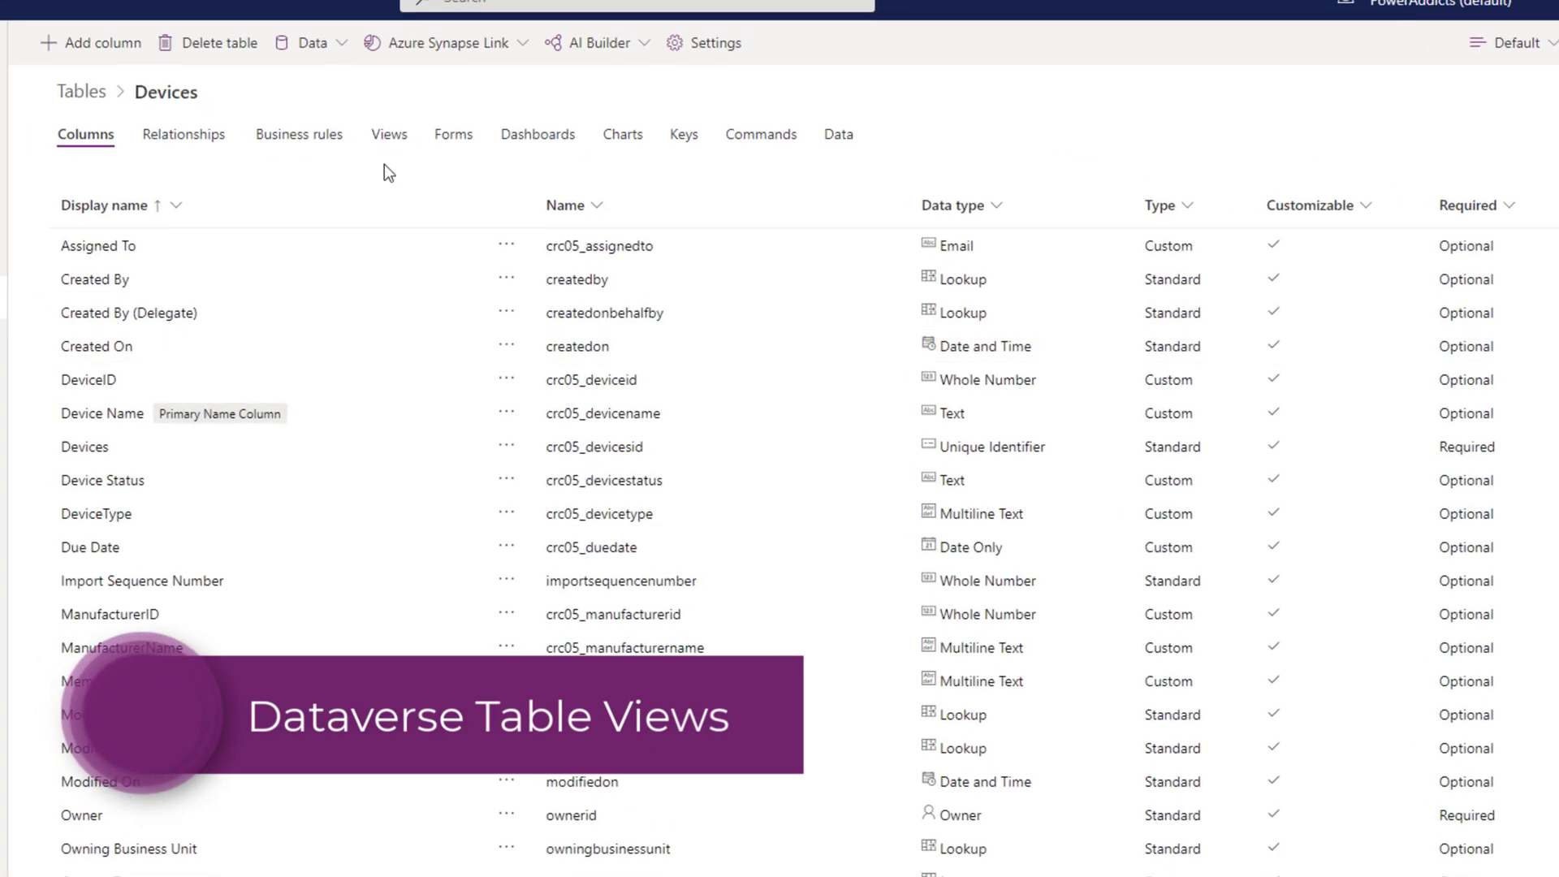
pyautogui.click(388, 153)
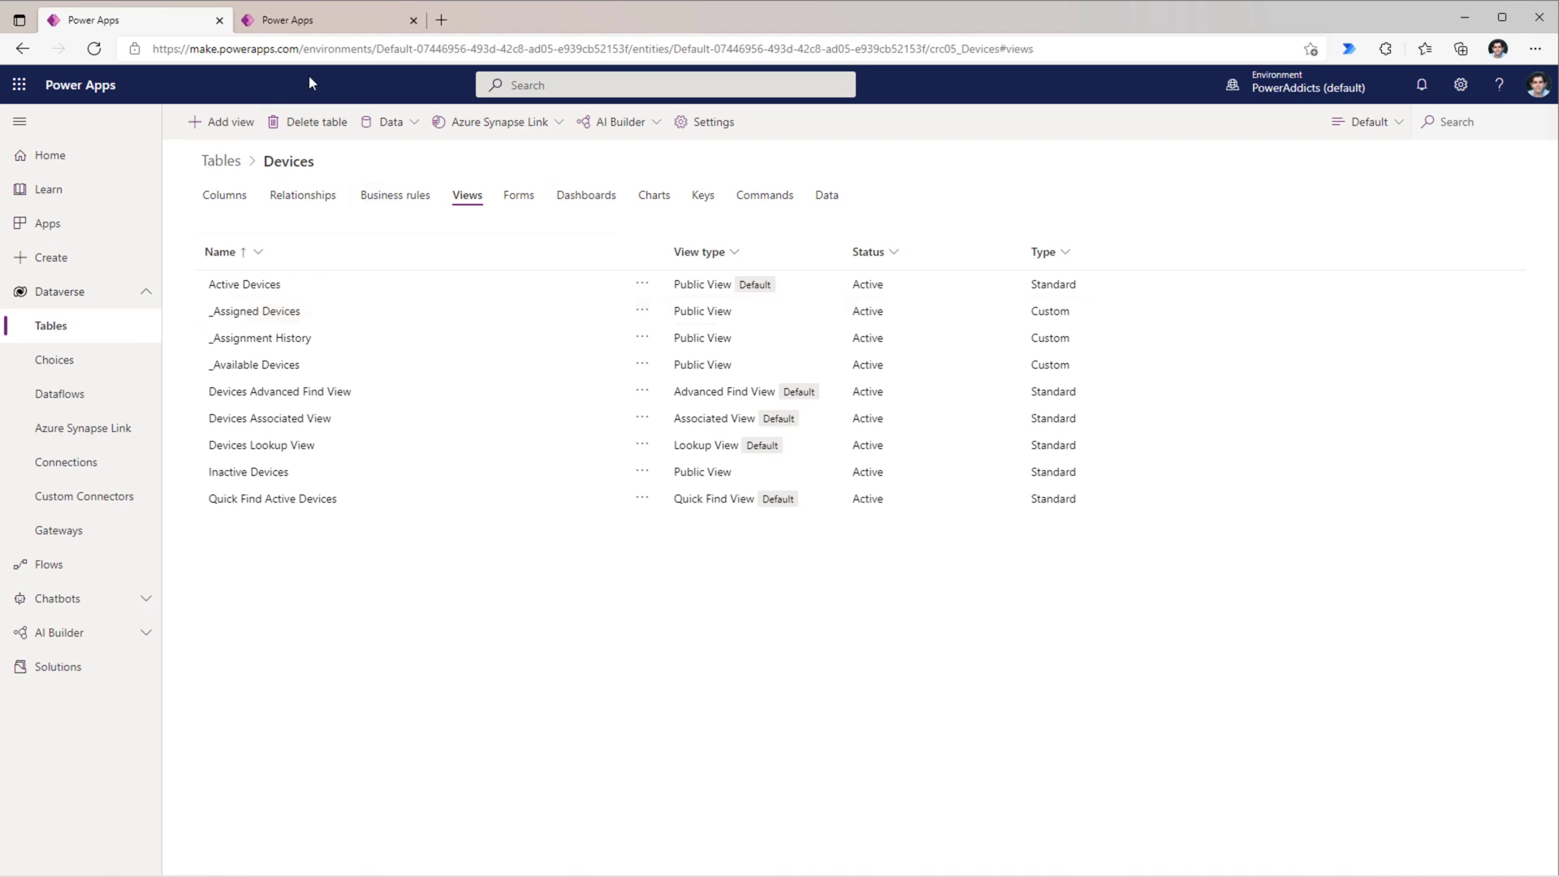
# Step: In the canvas app, examine the Devices data source and the views offered for the device gallery
pyautogui.click(312, 21)
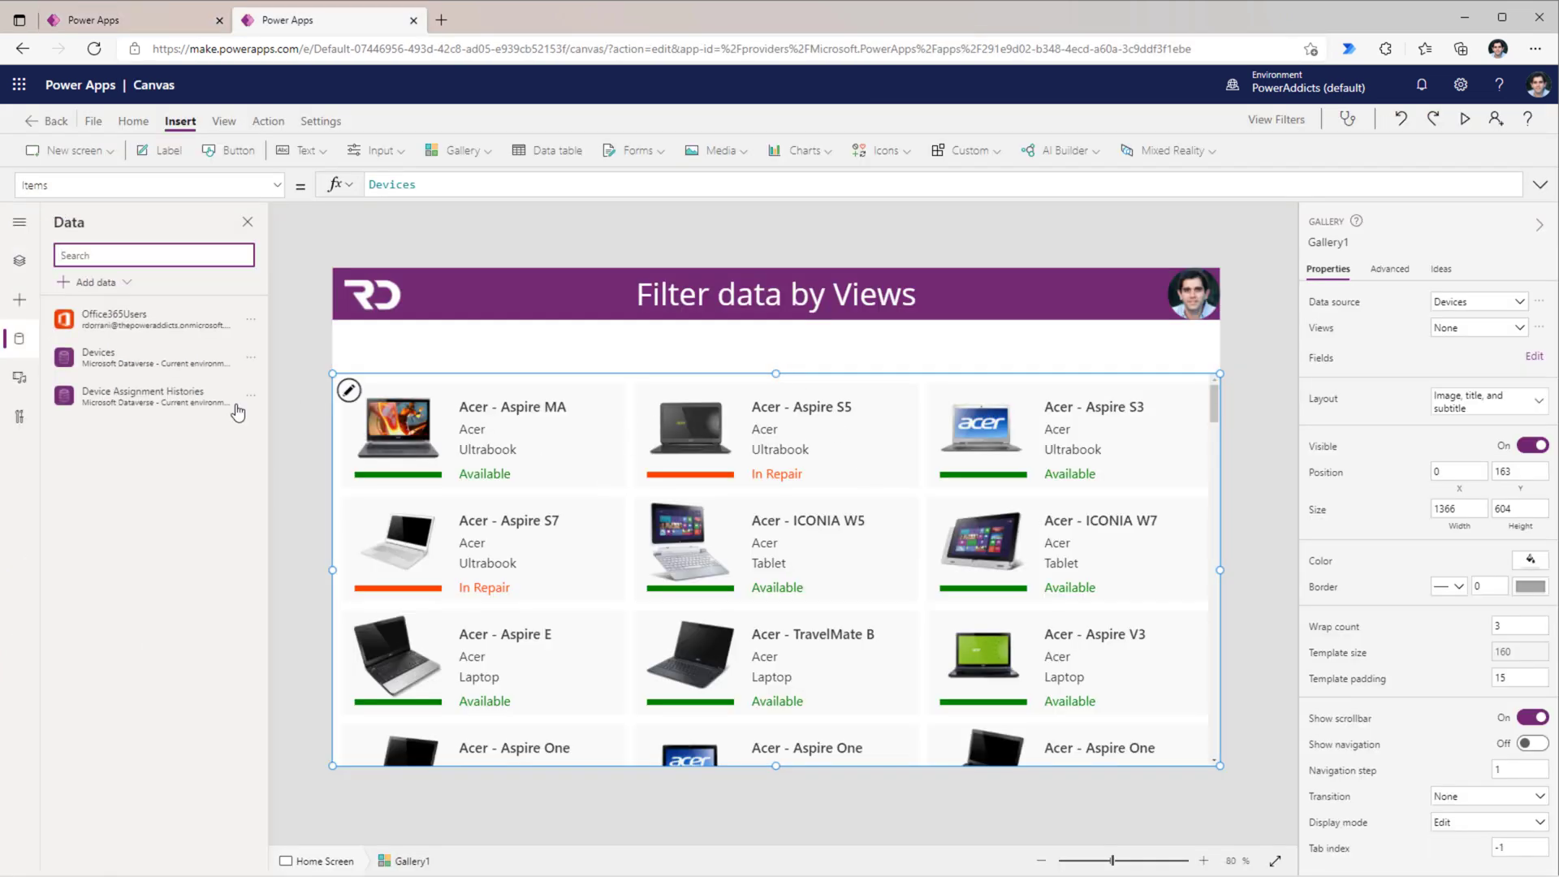
pyautogui.moveTo(119, 365)
pyautogui.click(812, 357)
pyautogui.click(893, 452)
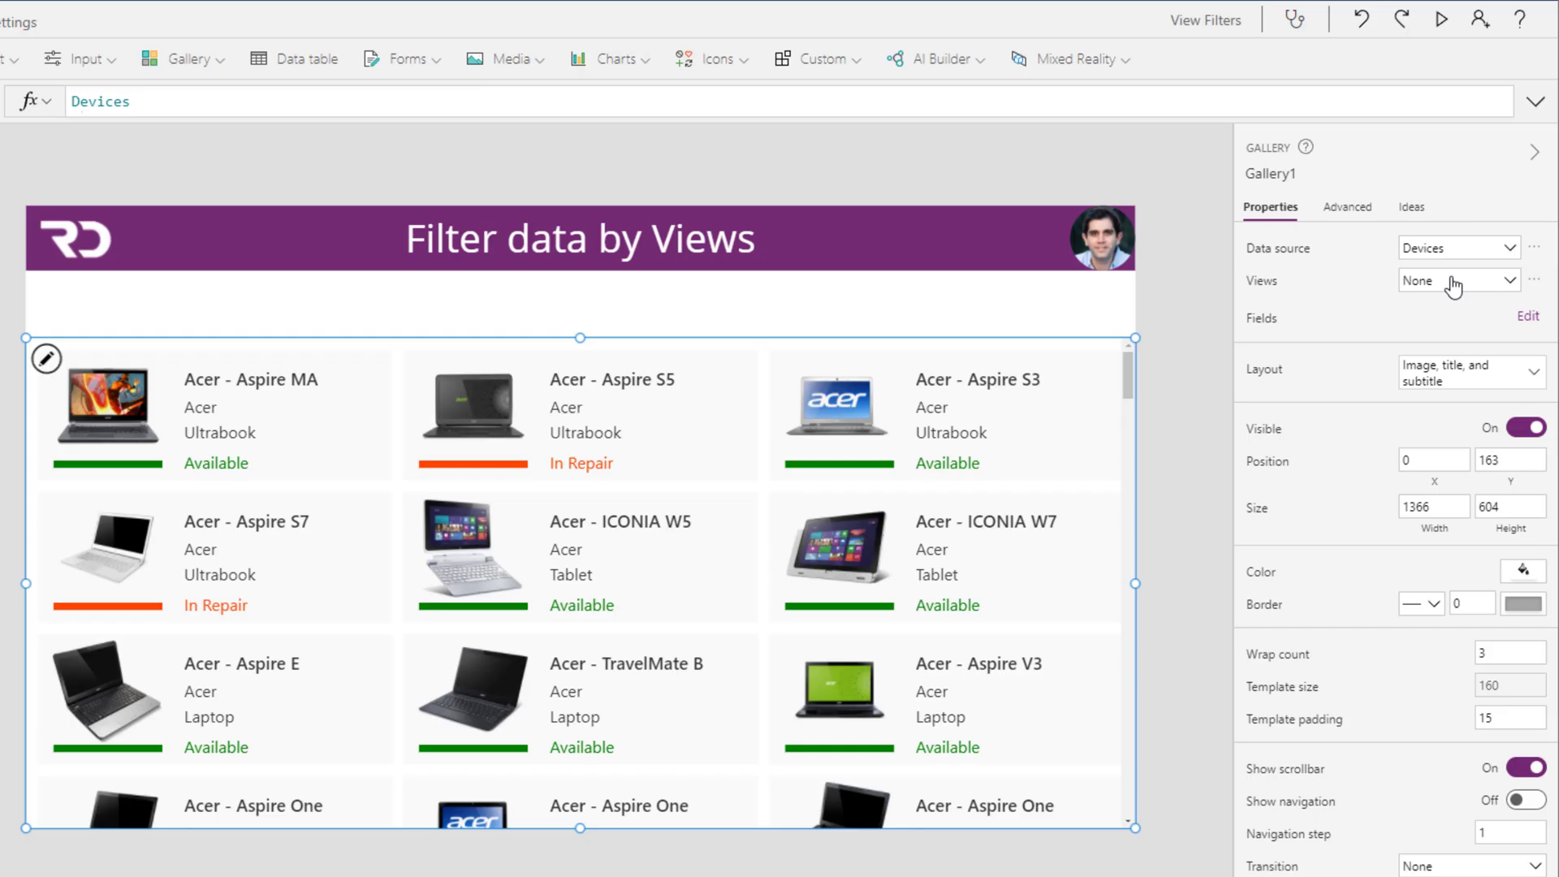
pyautogui.click(1453, 284)
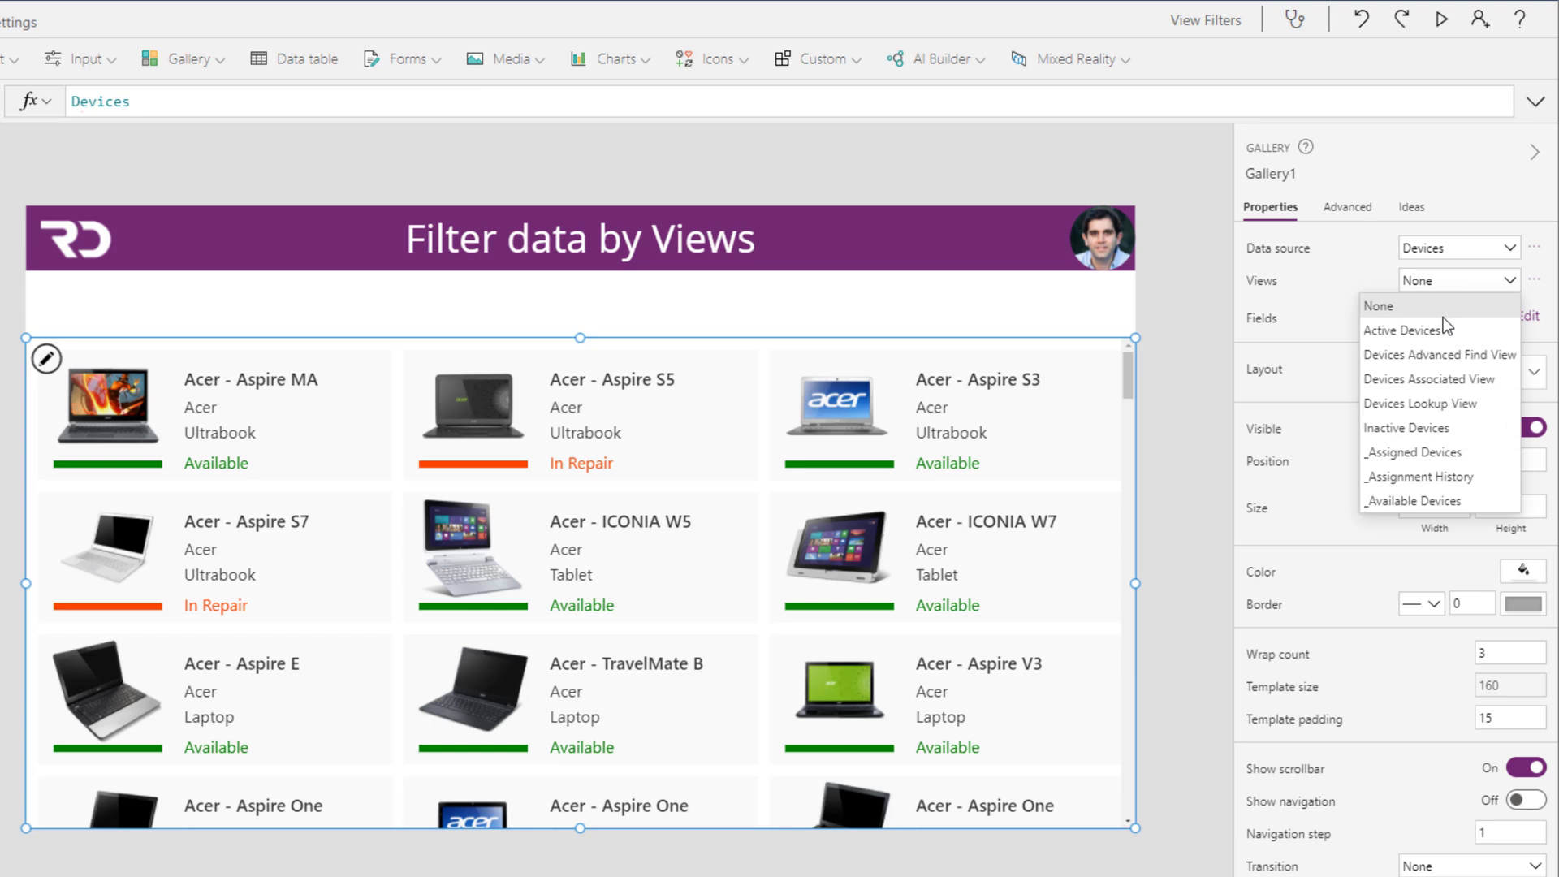
pyautogui.click(1440, 460)
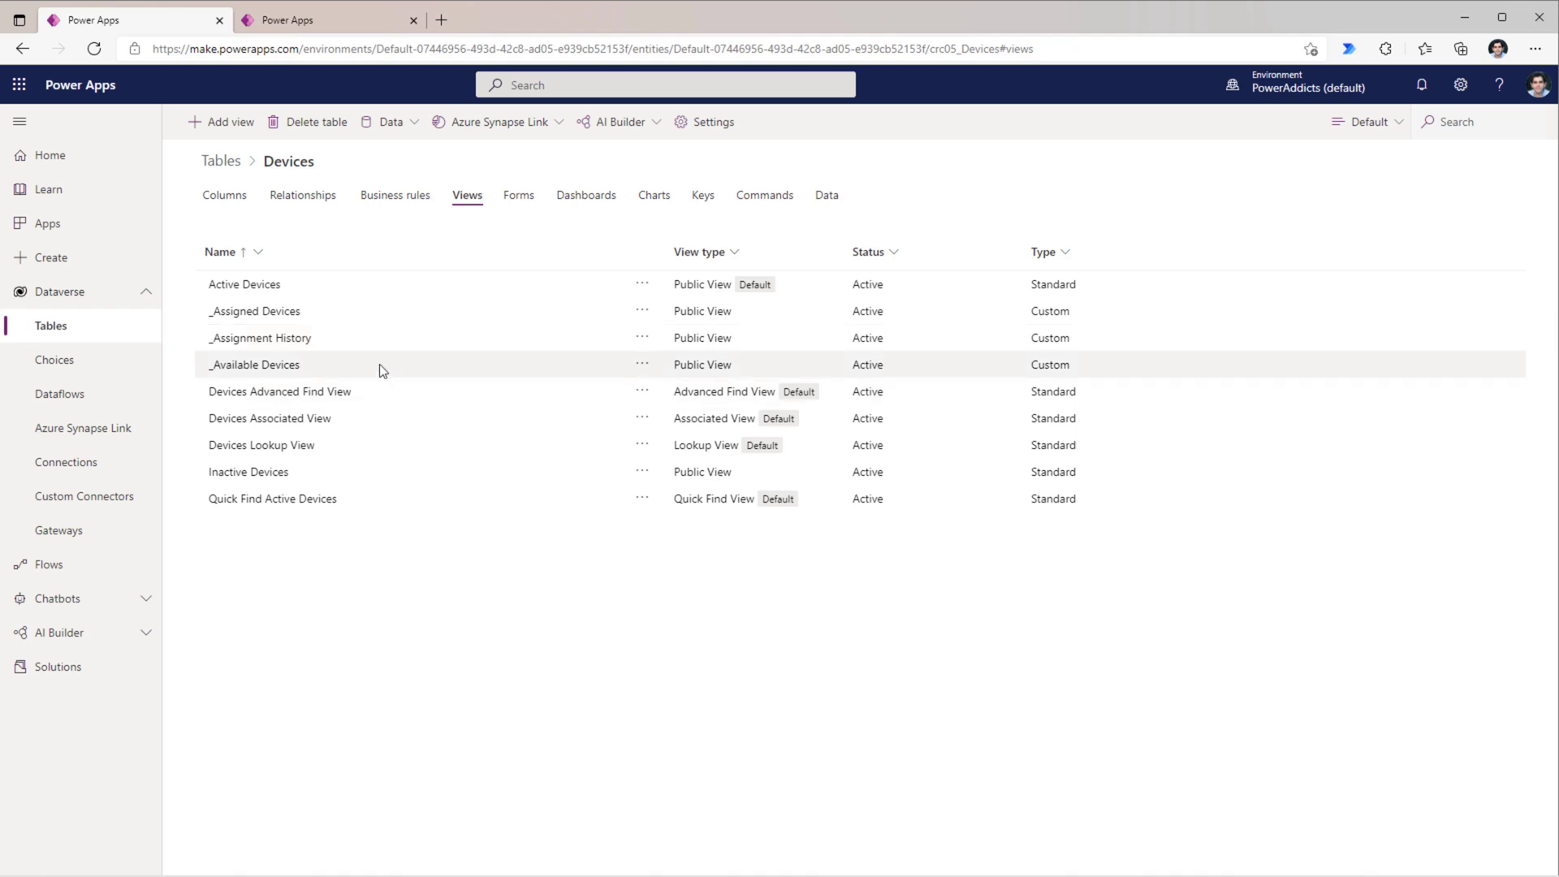
# Step: Create a new view named _Devices in Repair for the Devices table
pyautogui.click(241, 130)
pyautogui.click(1067, 351)
pyautogui.write('Devices in Repair')
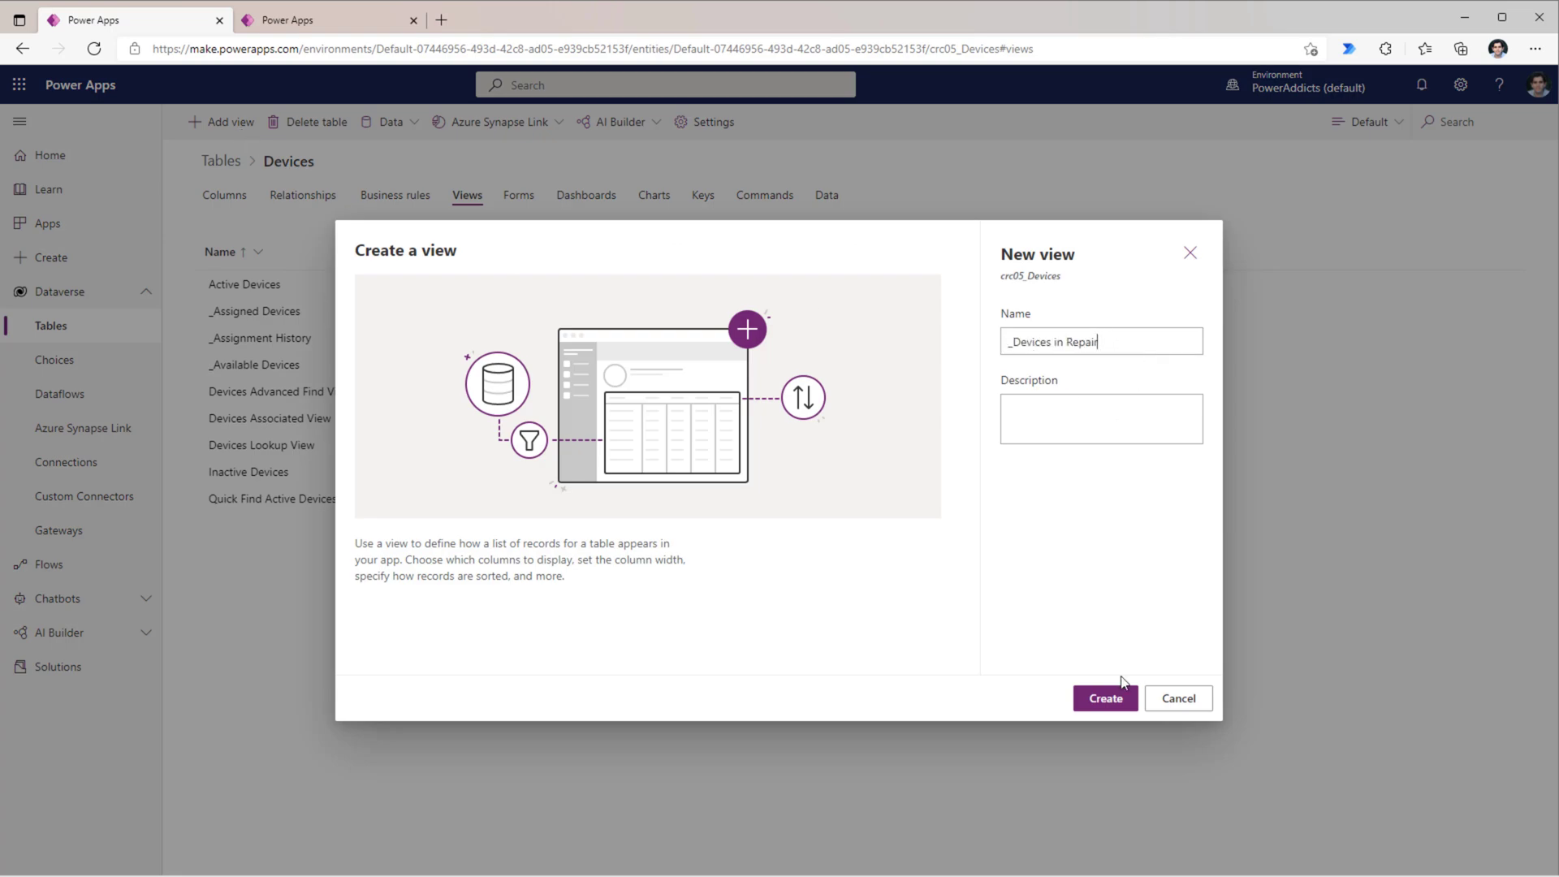
pyautogui.click(1111, 698)
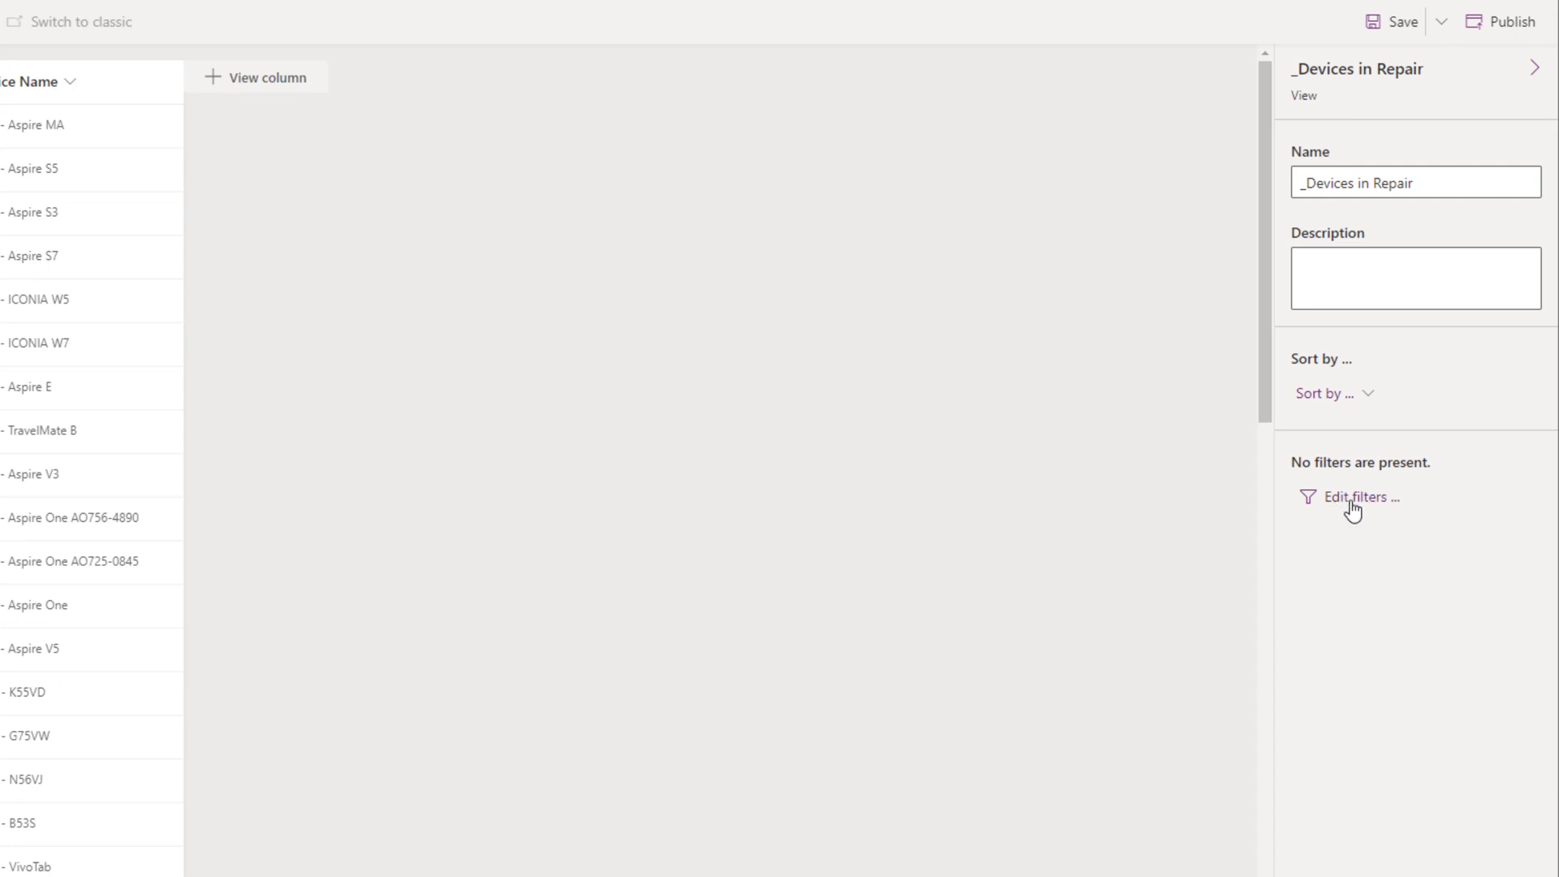
# Step: Add a filter row to the new view with the condition Device Status Equals In Repair
pyautogui.click(1352, 507)
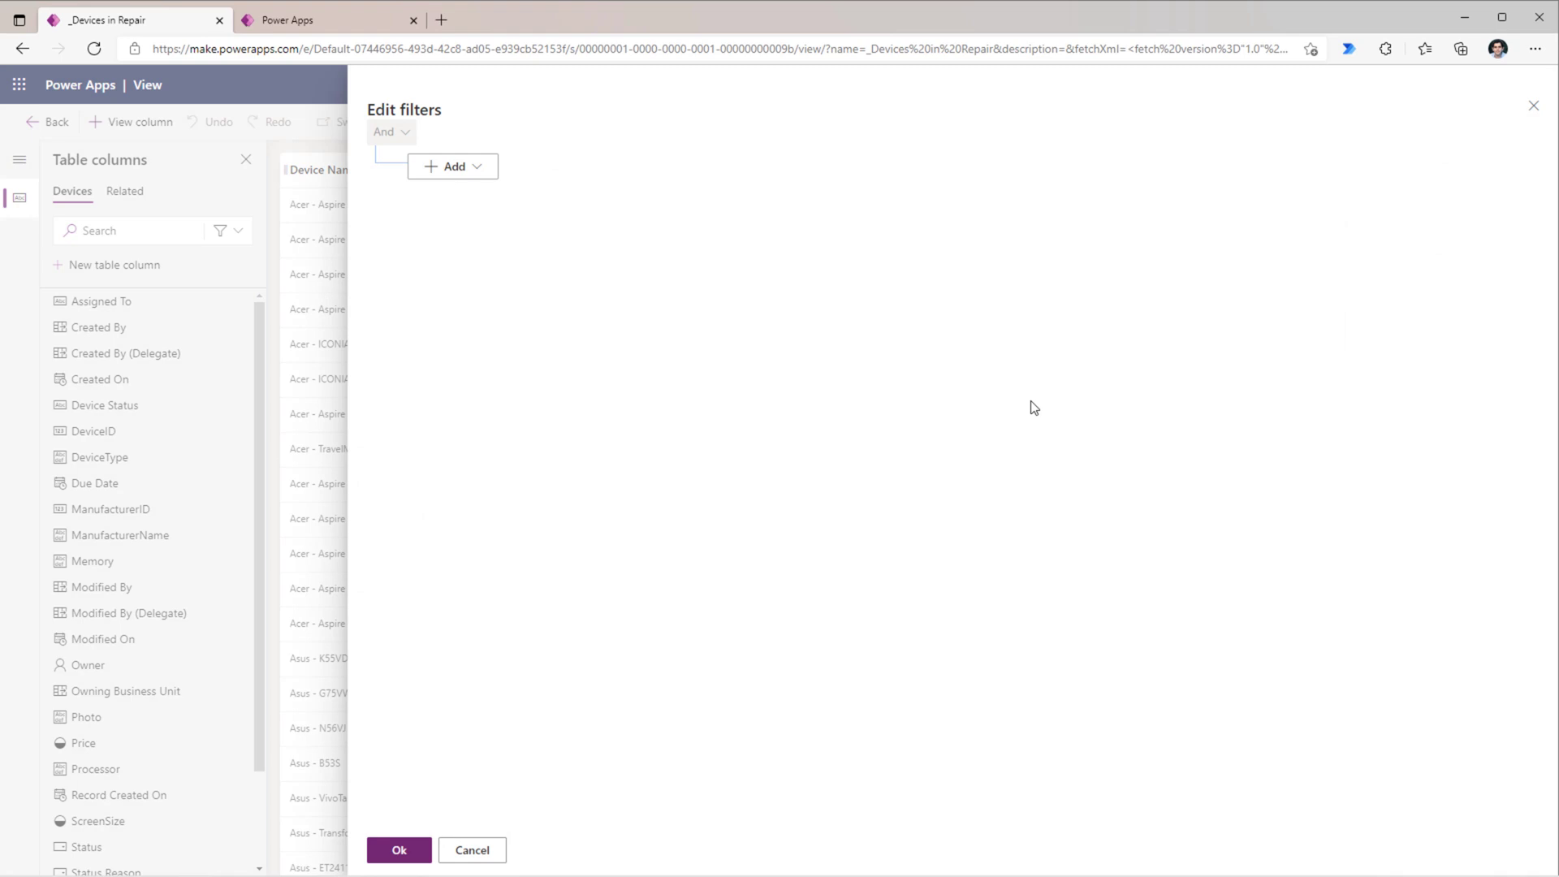
pyautogui.click(453, 170)
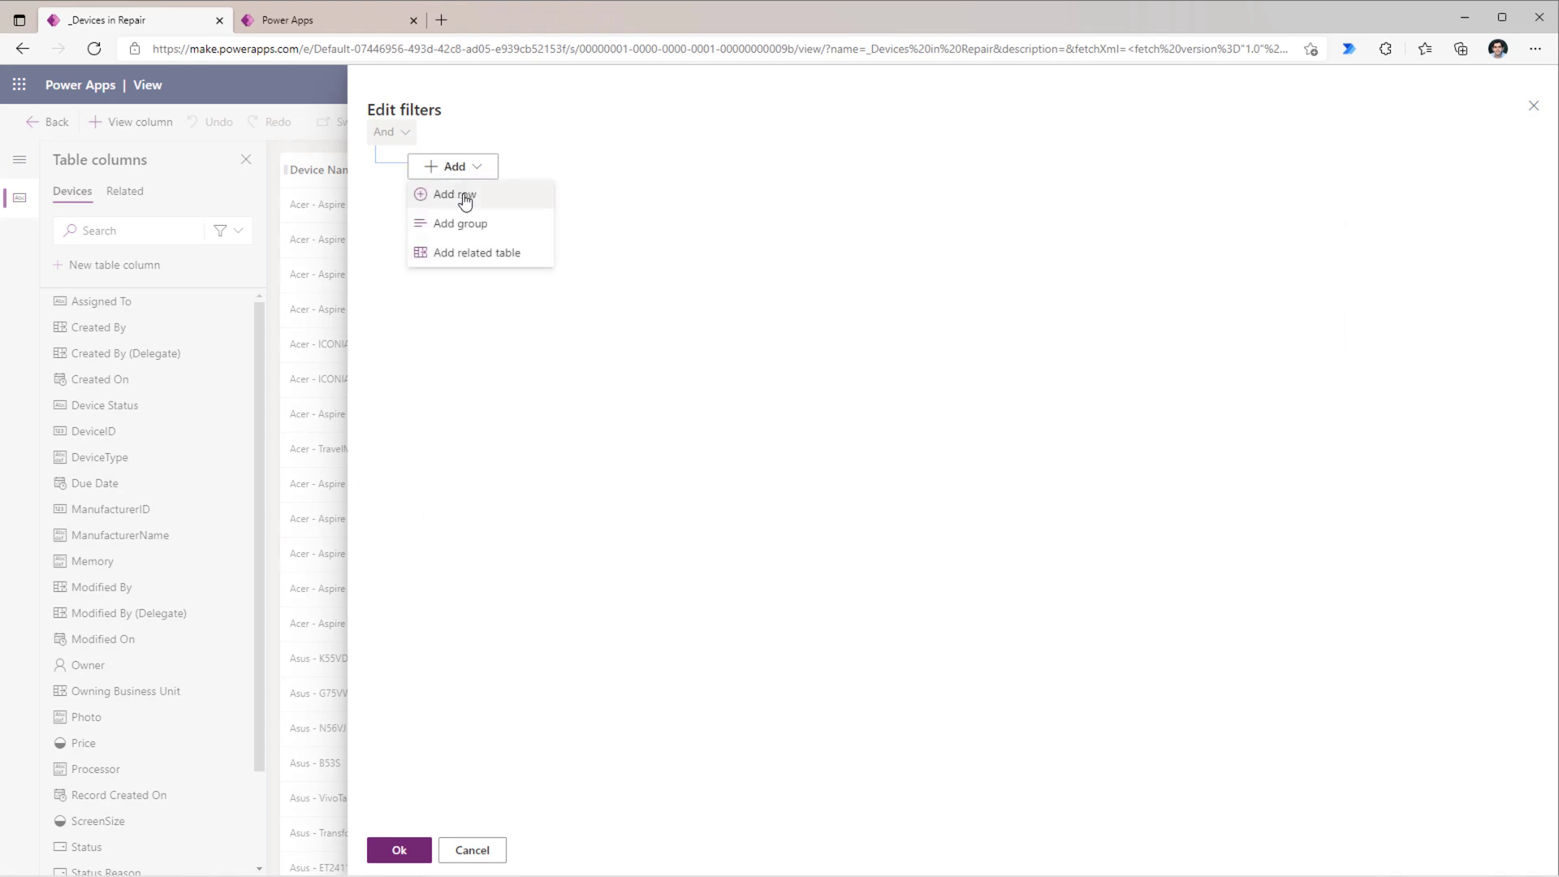
pyautogui.click(460, 196)
pyautogui.click(574, 183)
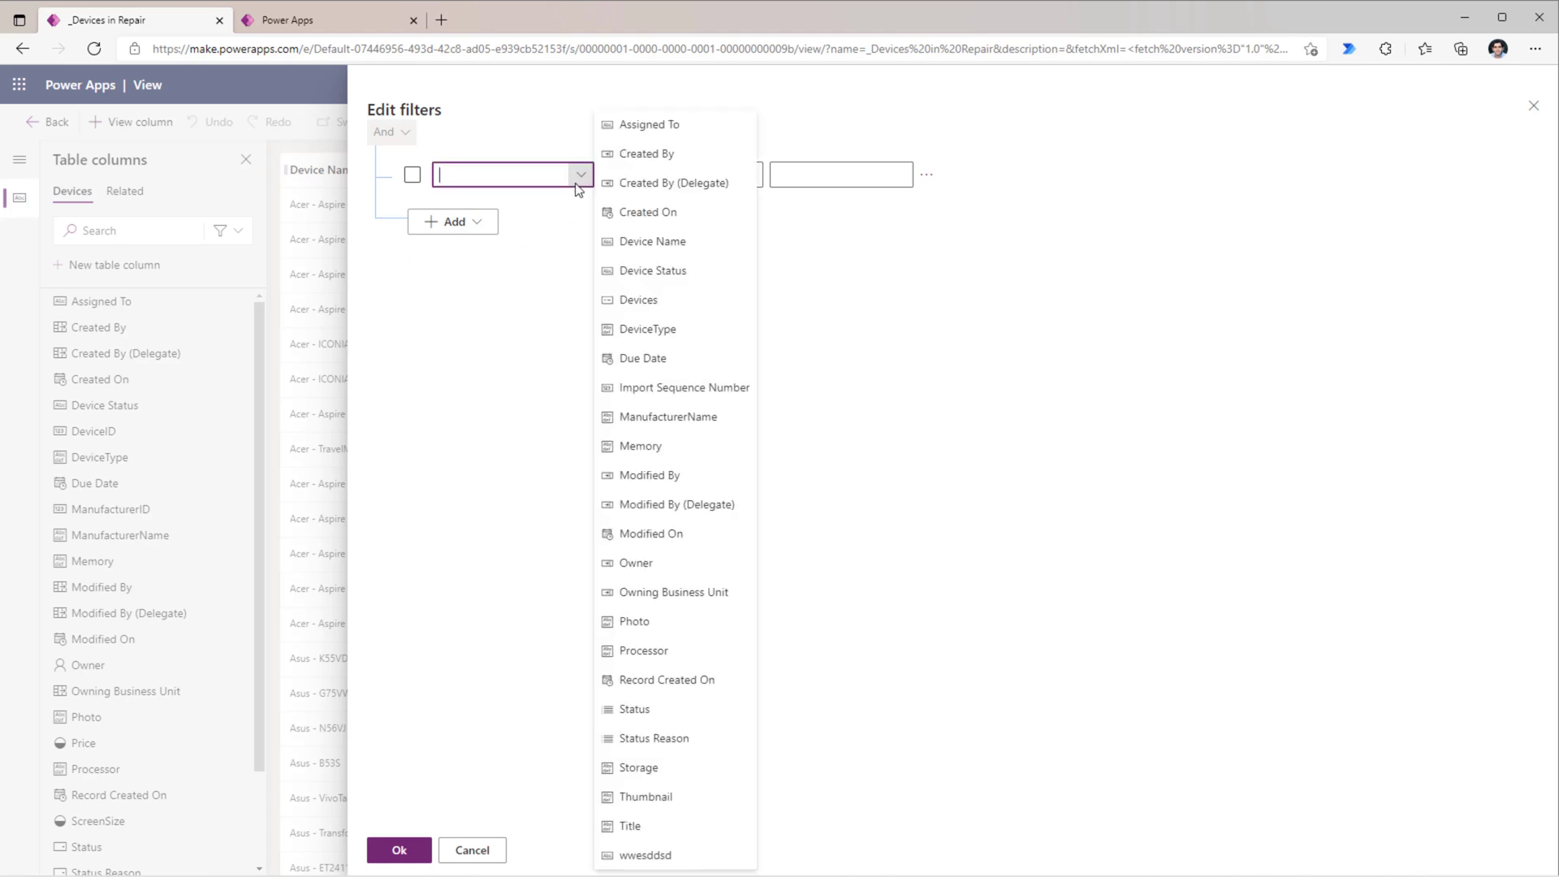
pyautogui.click(649, 272)
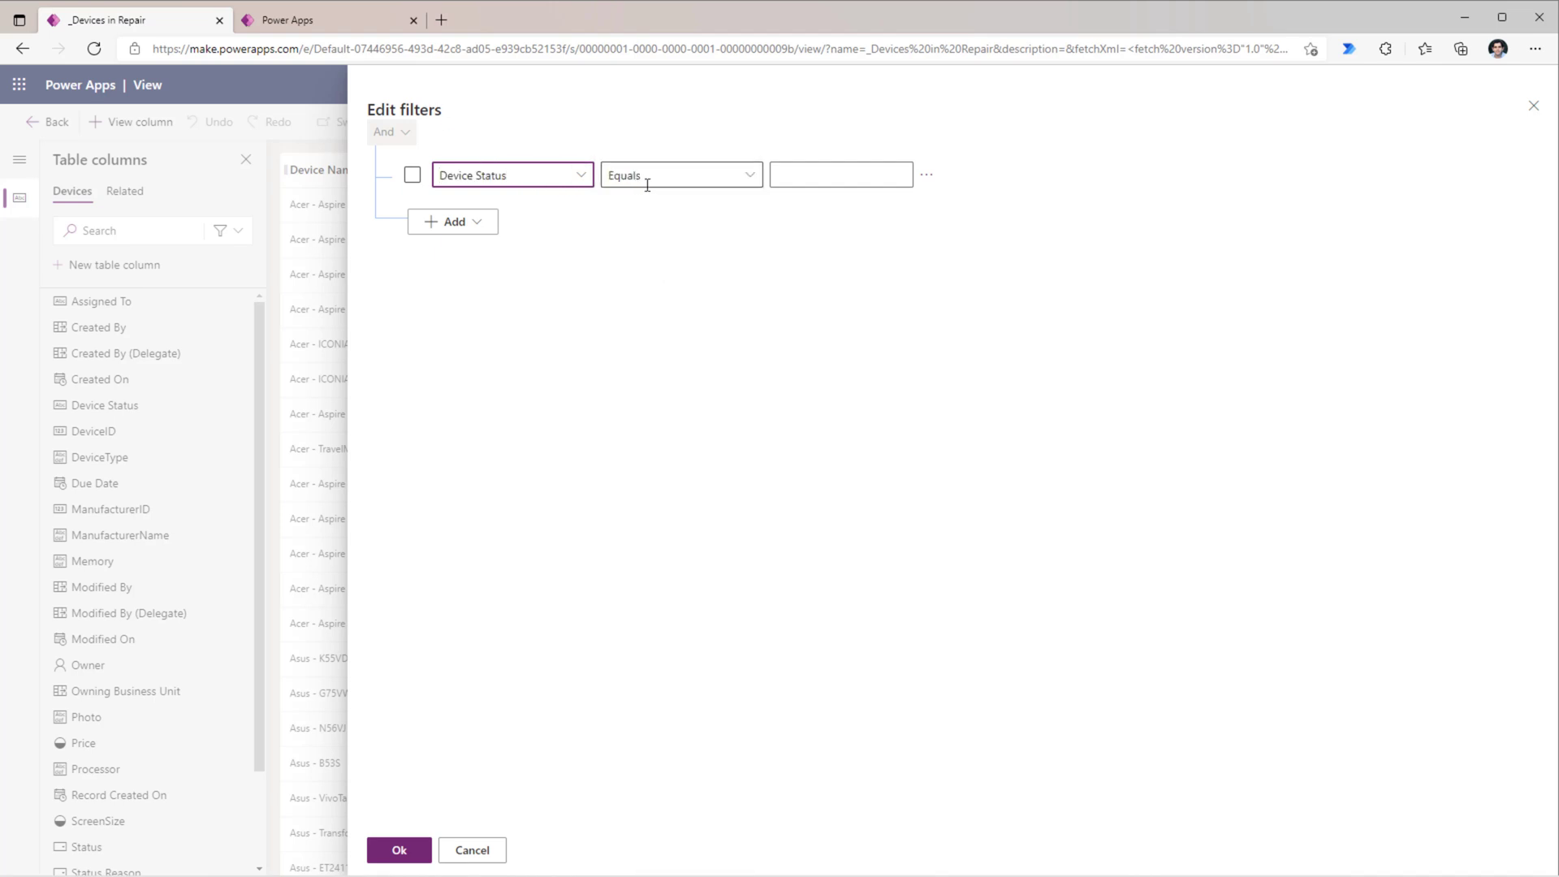
pyautogui.click(742, 177)
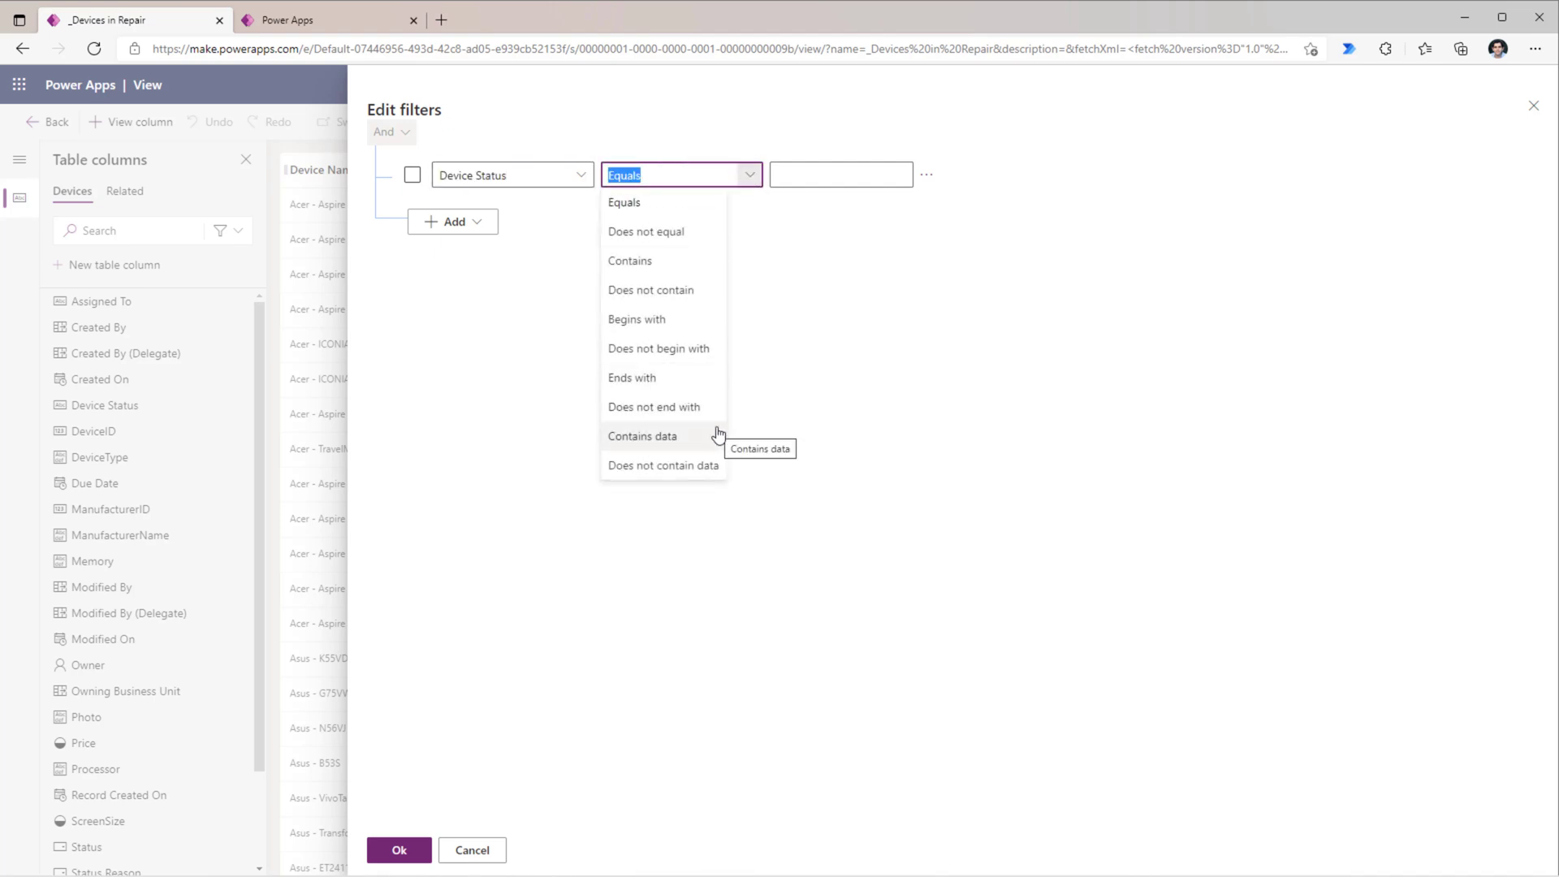
pyautogui.click(800, 177)
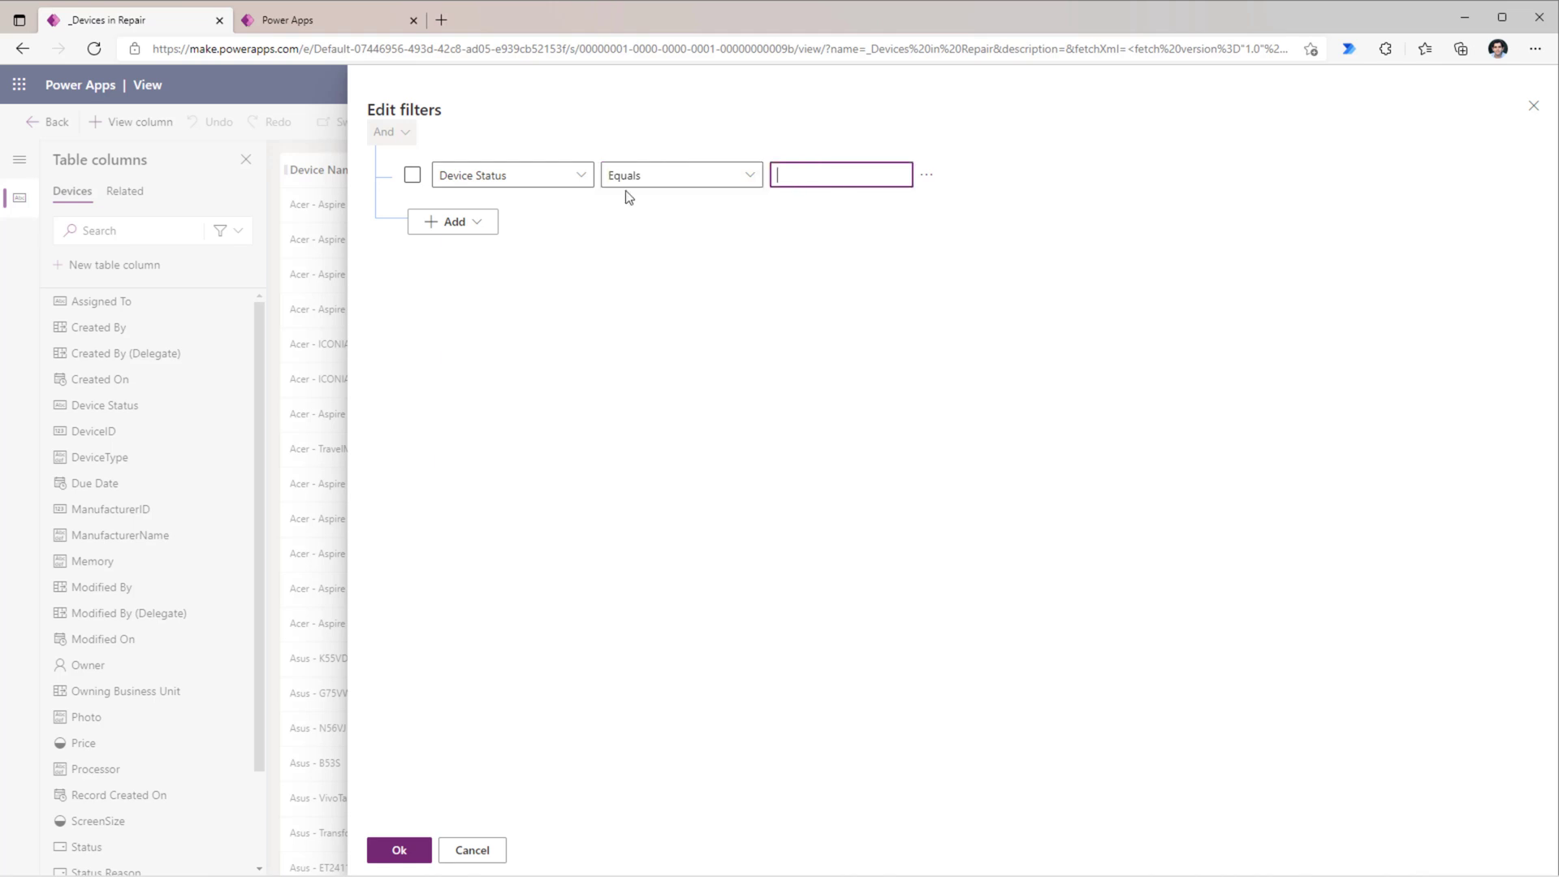
pyautogui.write('In Repair')
pyautogui.click(780, 253)
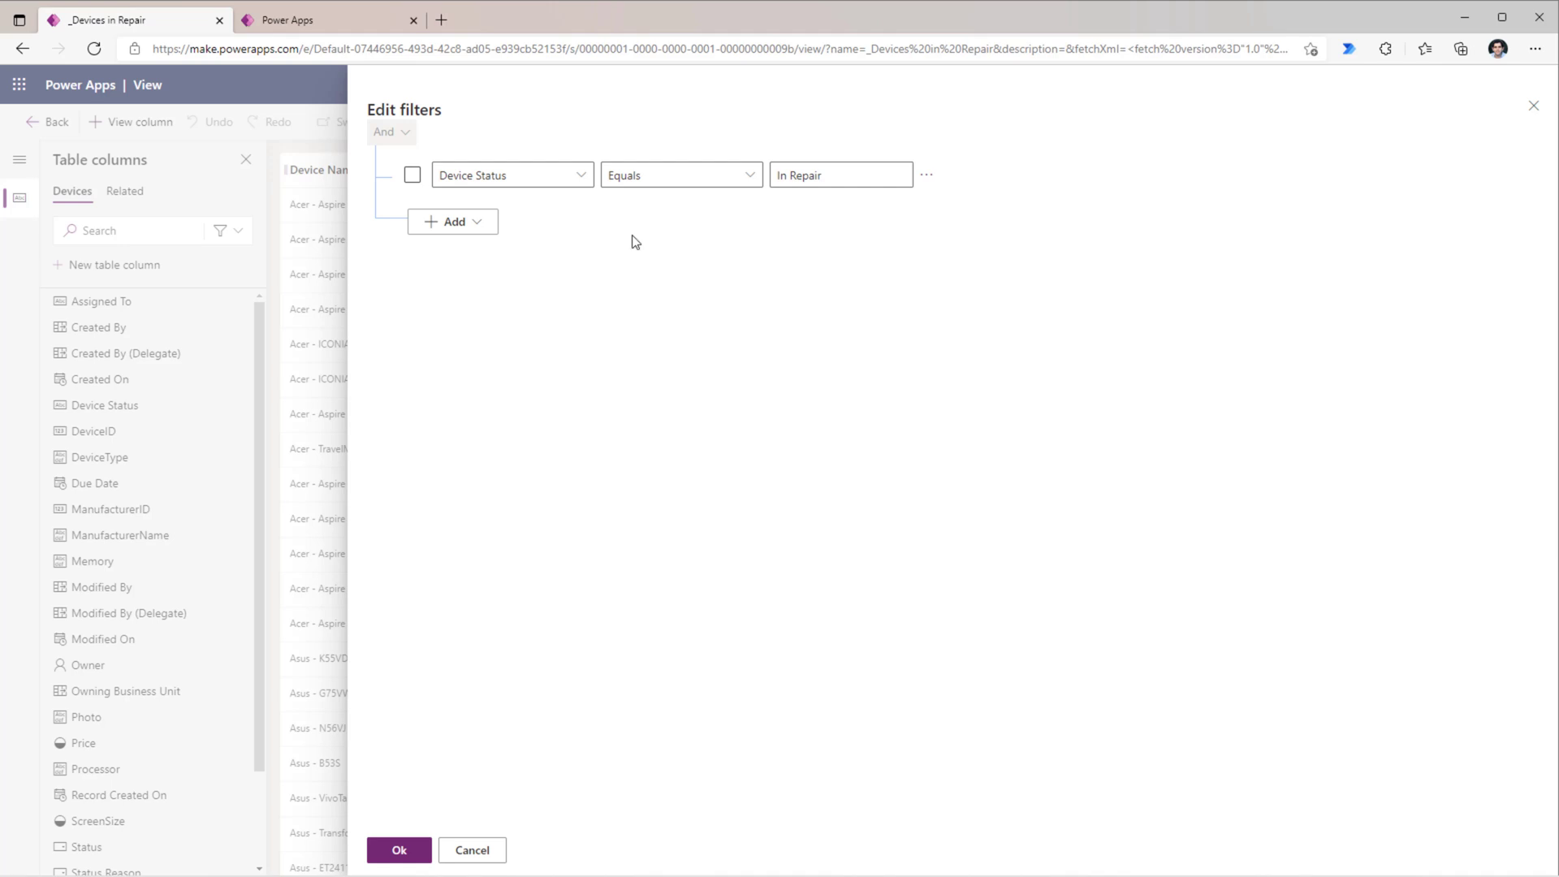
pyautogui.click(475, 230)
pyautogui.click(473, 254)
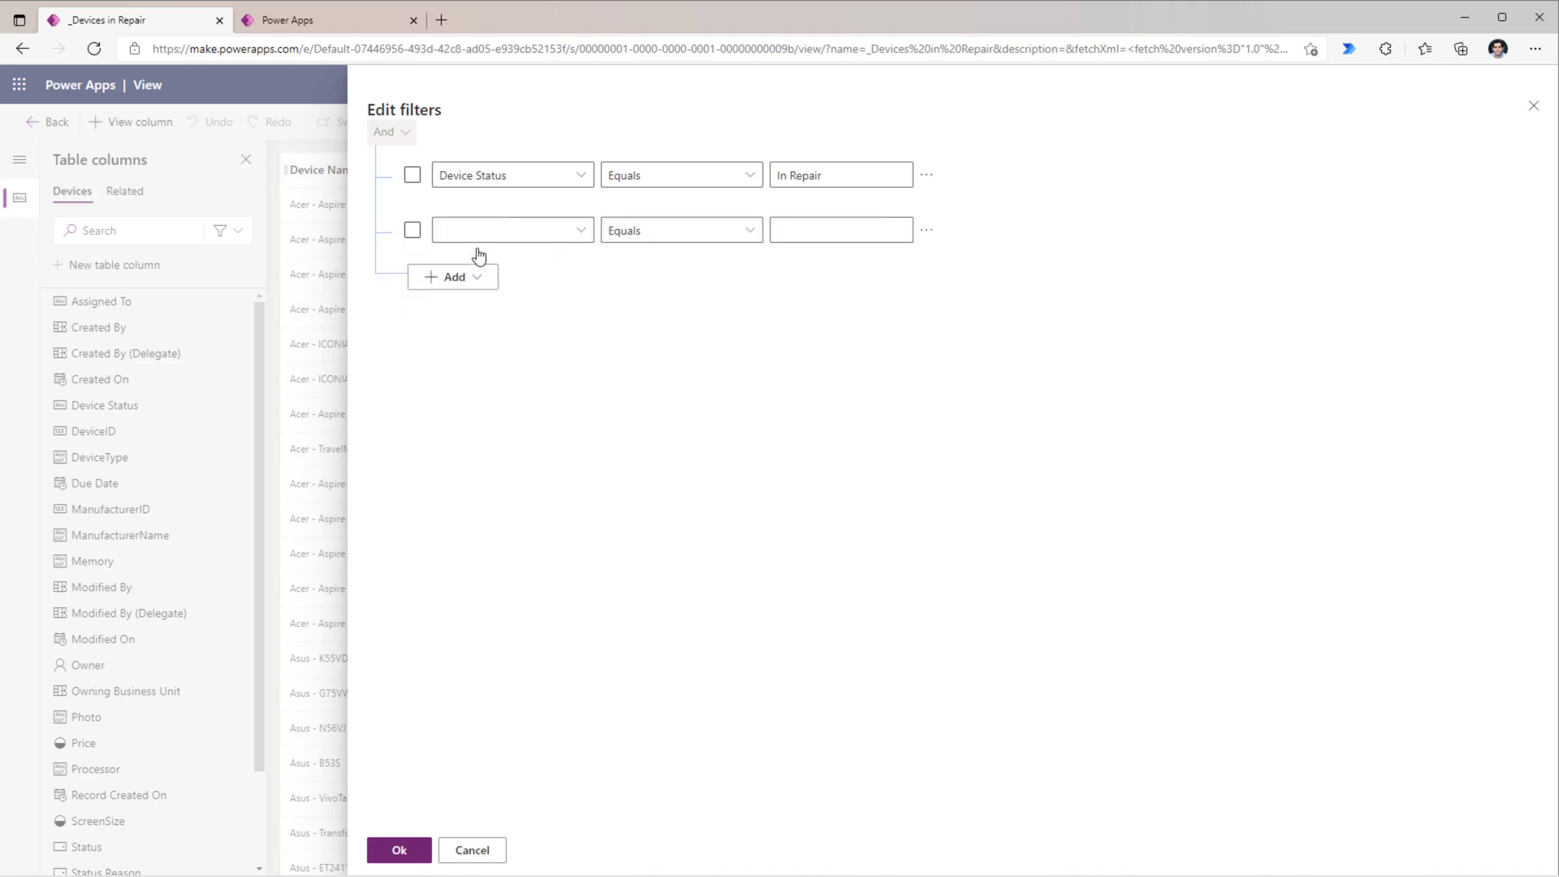
pyautogui.click(483, 276)
pyautogui.click(473, 331)
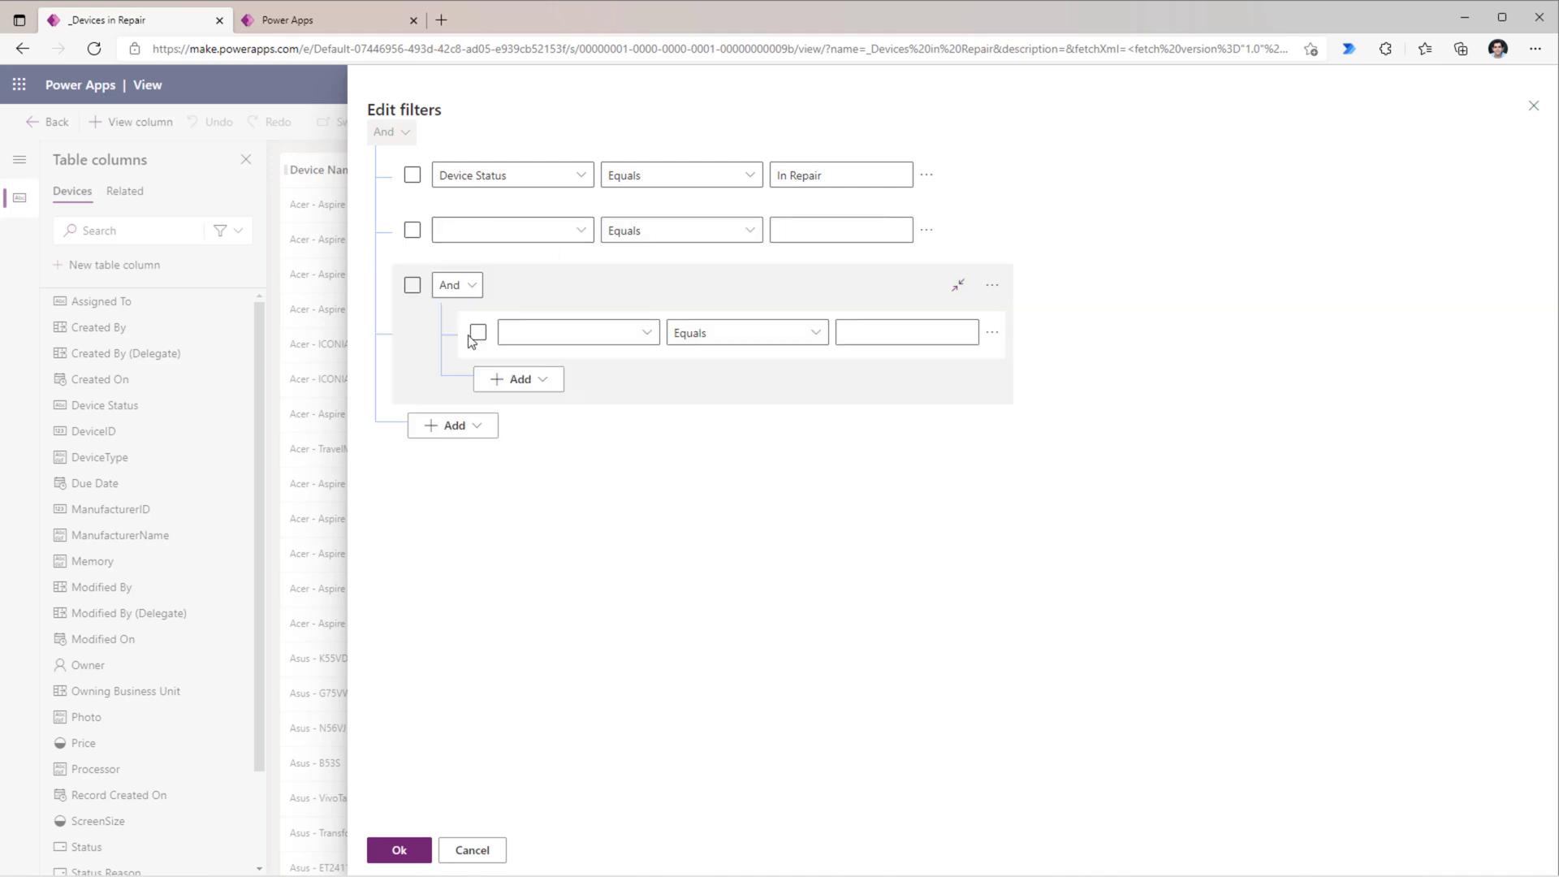
pyautogui.click(457, 286)
pyautogui.click(993, 285)
pyautogui.click(1039, 284)
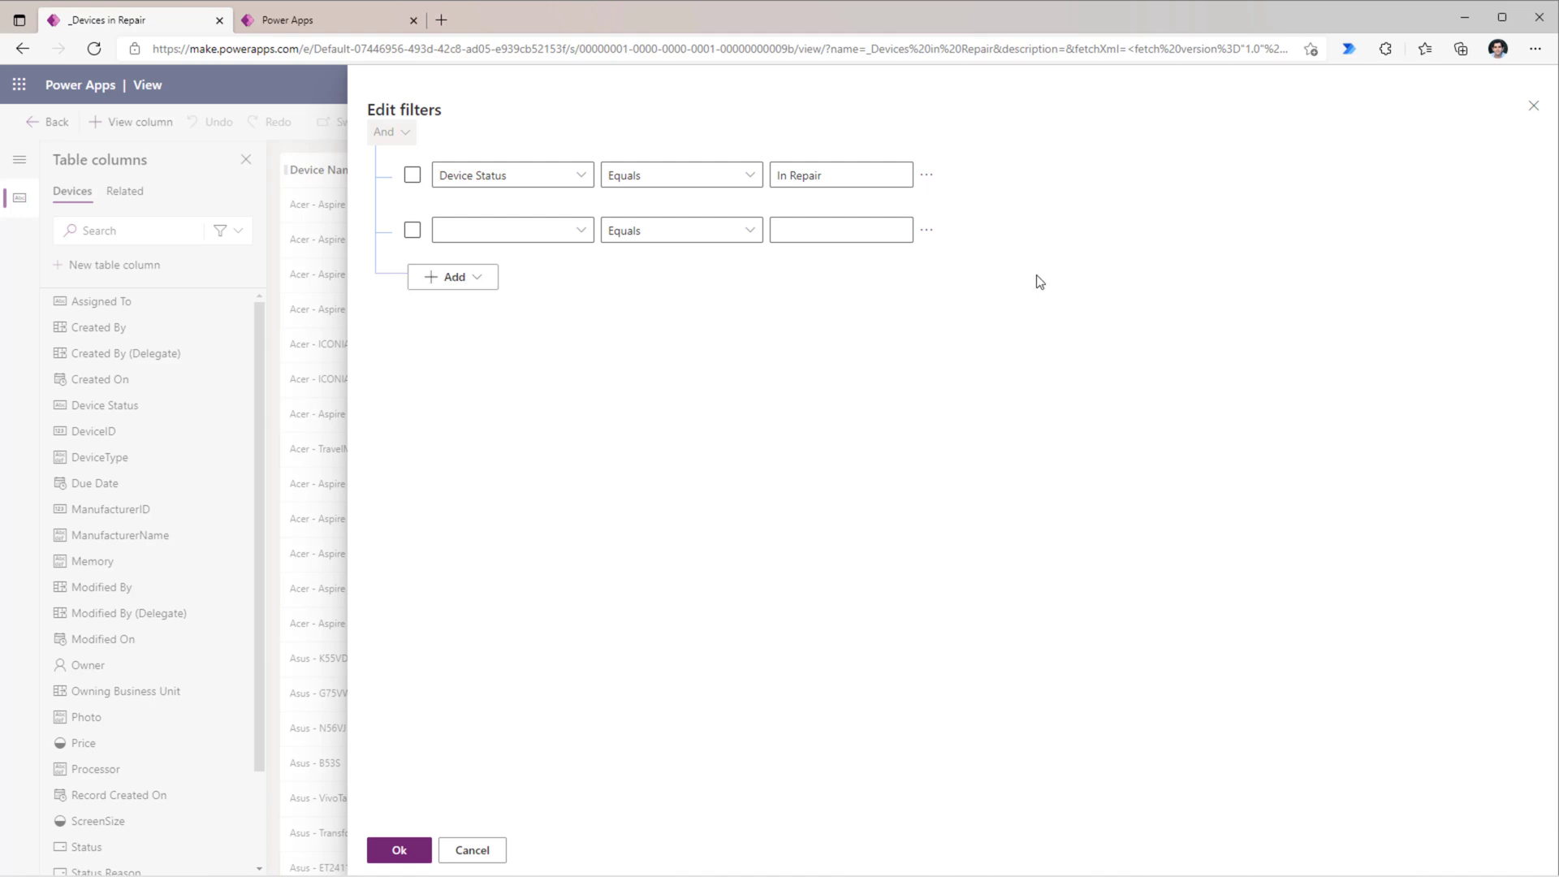
# Step: Apply the filter conditions to the _Devices in Repair view and publish it
pyautogui.click(402, 850)
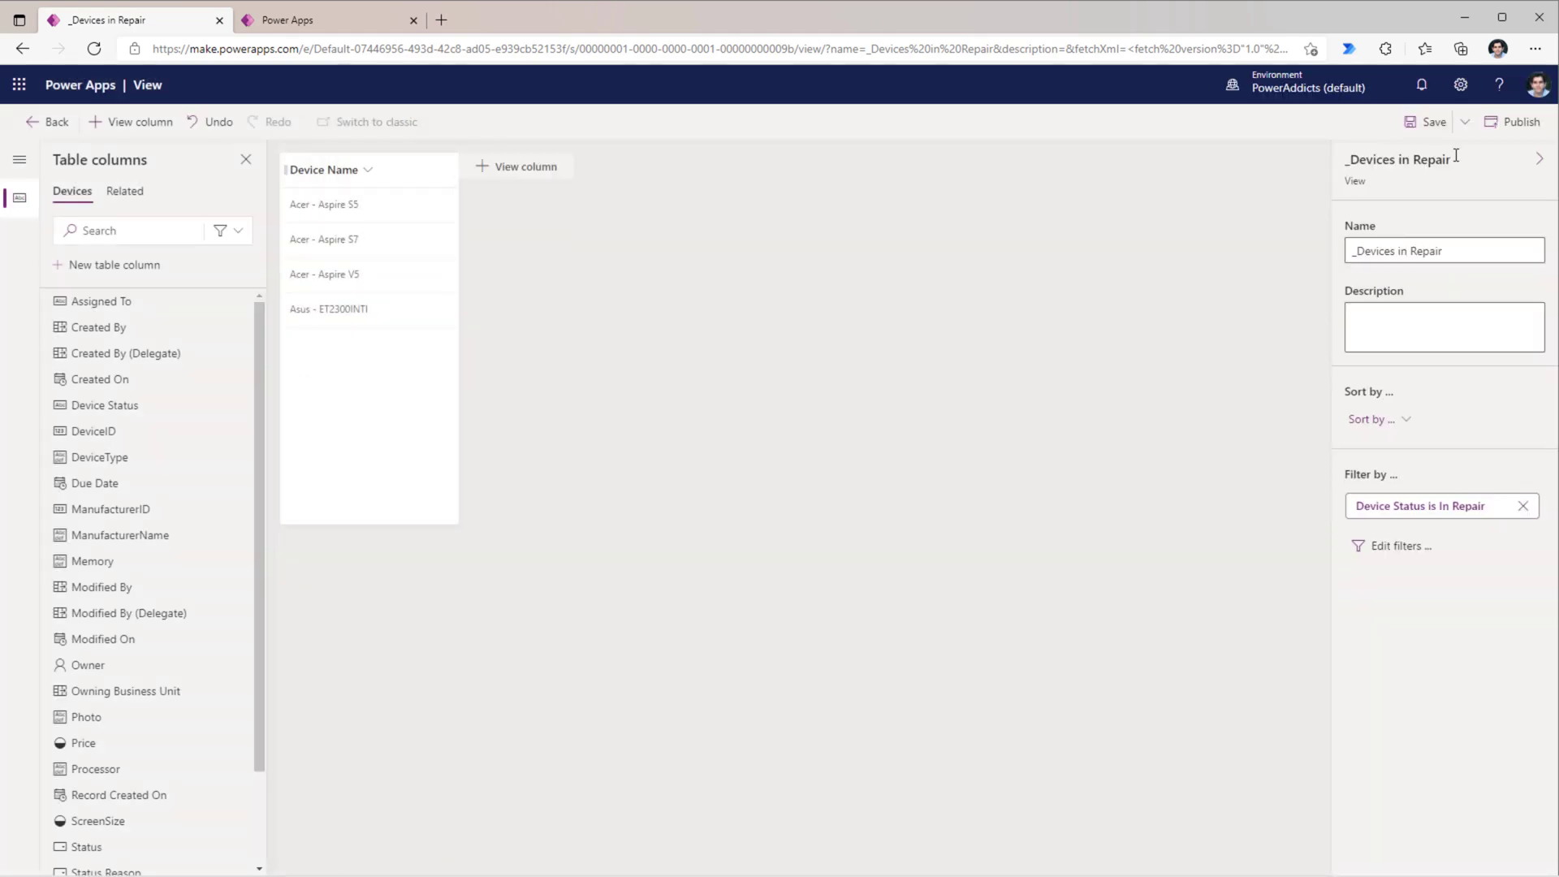
pyautogui.click(1525, 124)
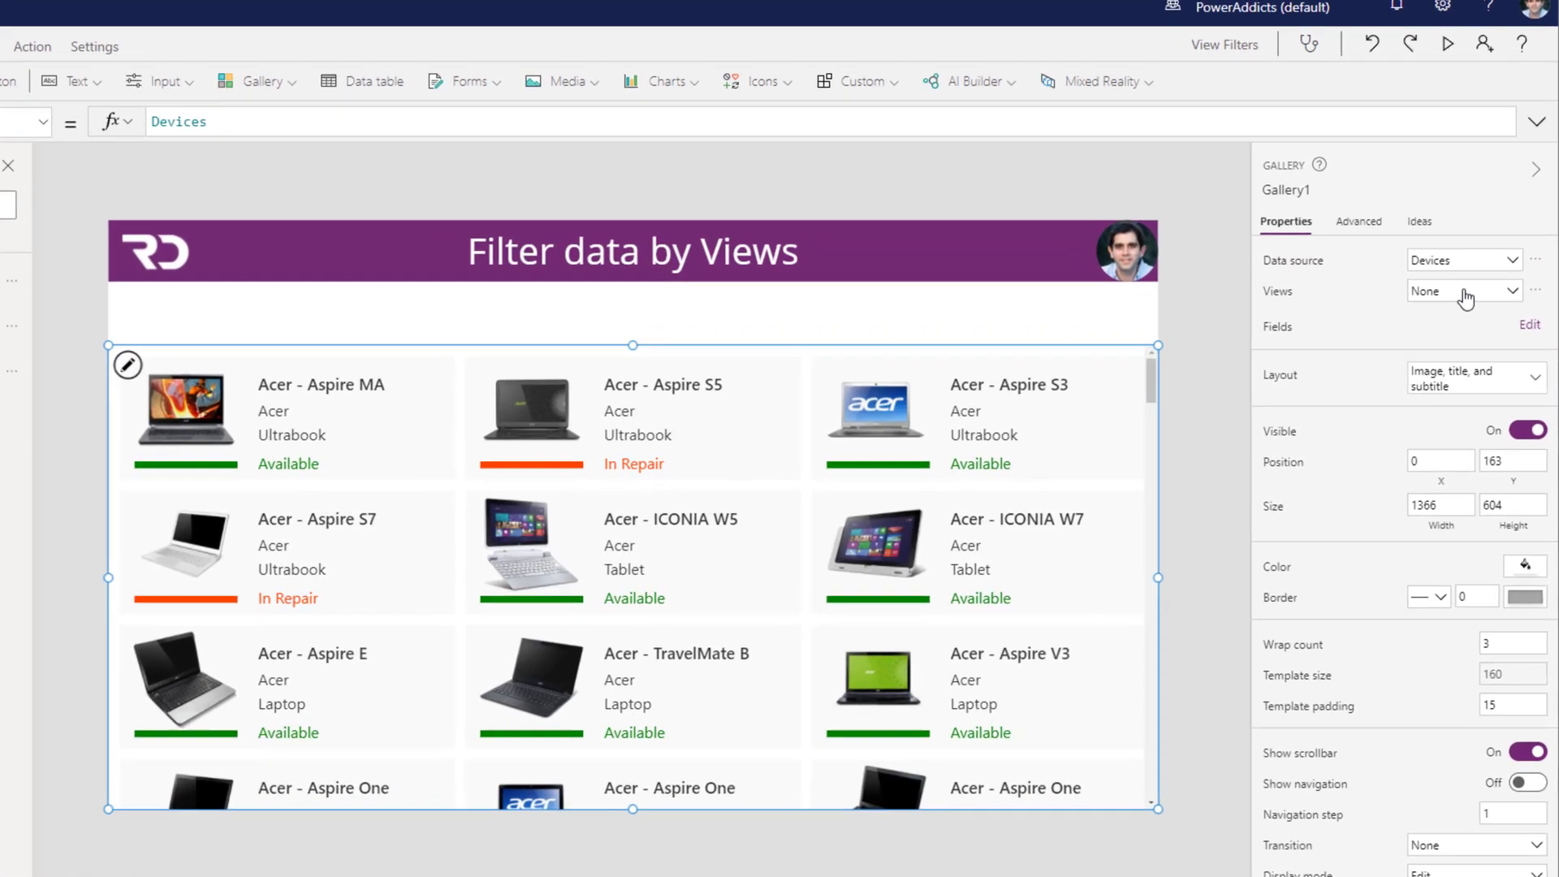
# Step: Apply the _Devices in Repair view to the device gallery in the canvas app and preview the app
pyautogui.click(1498, 326)
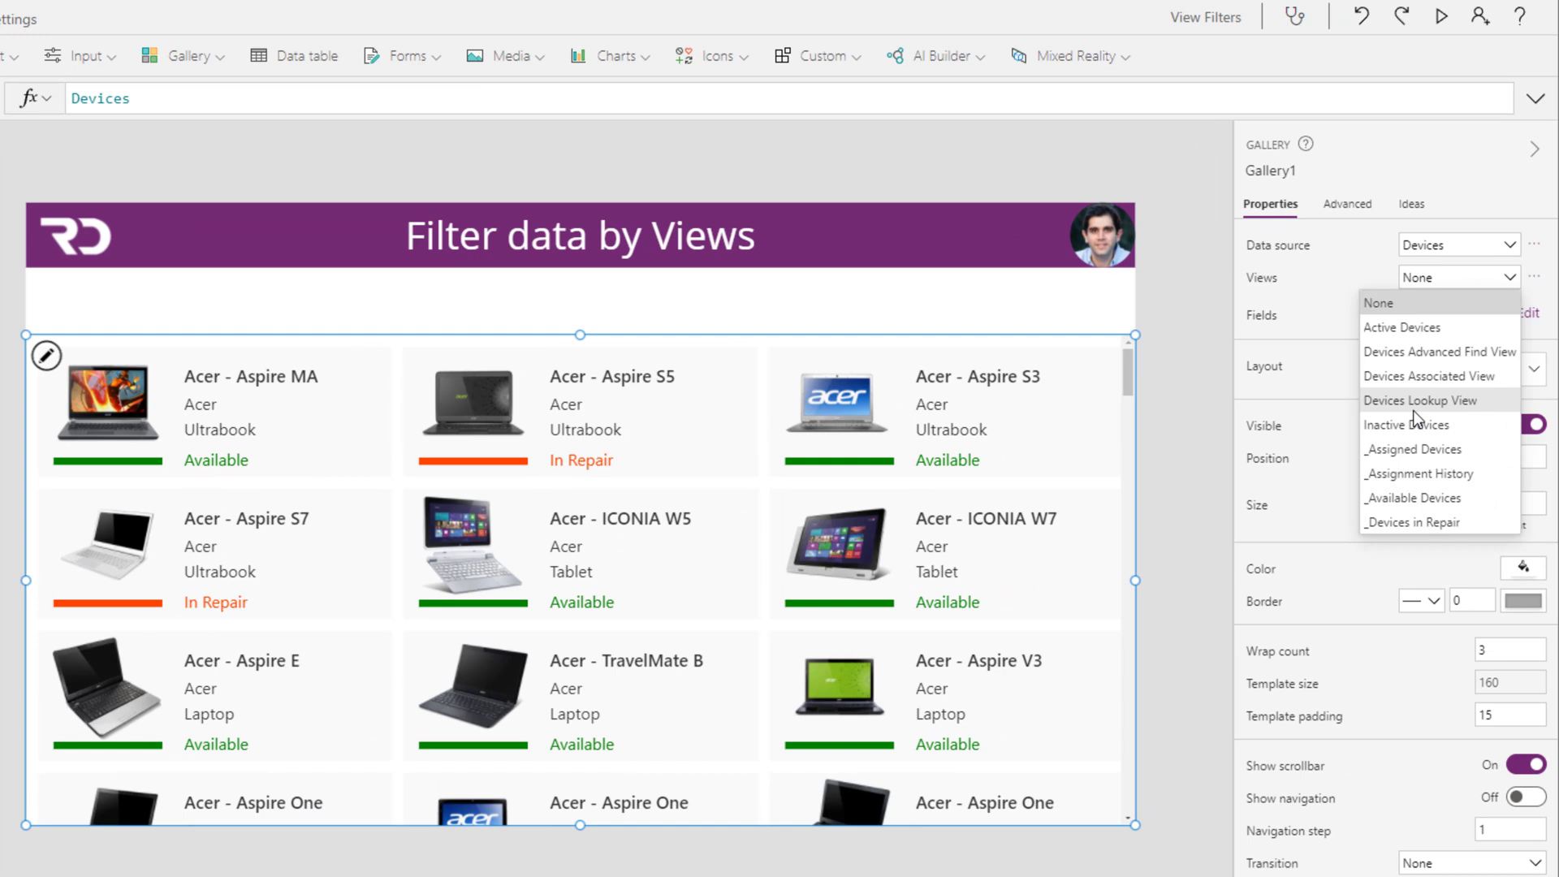
pyautogui.click(1395, 522)
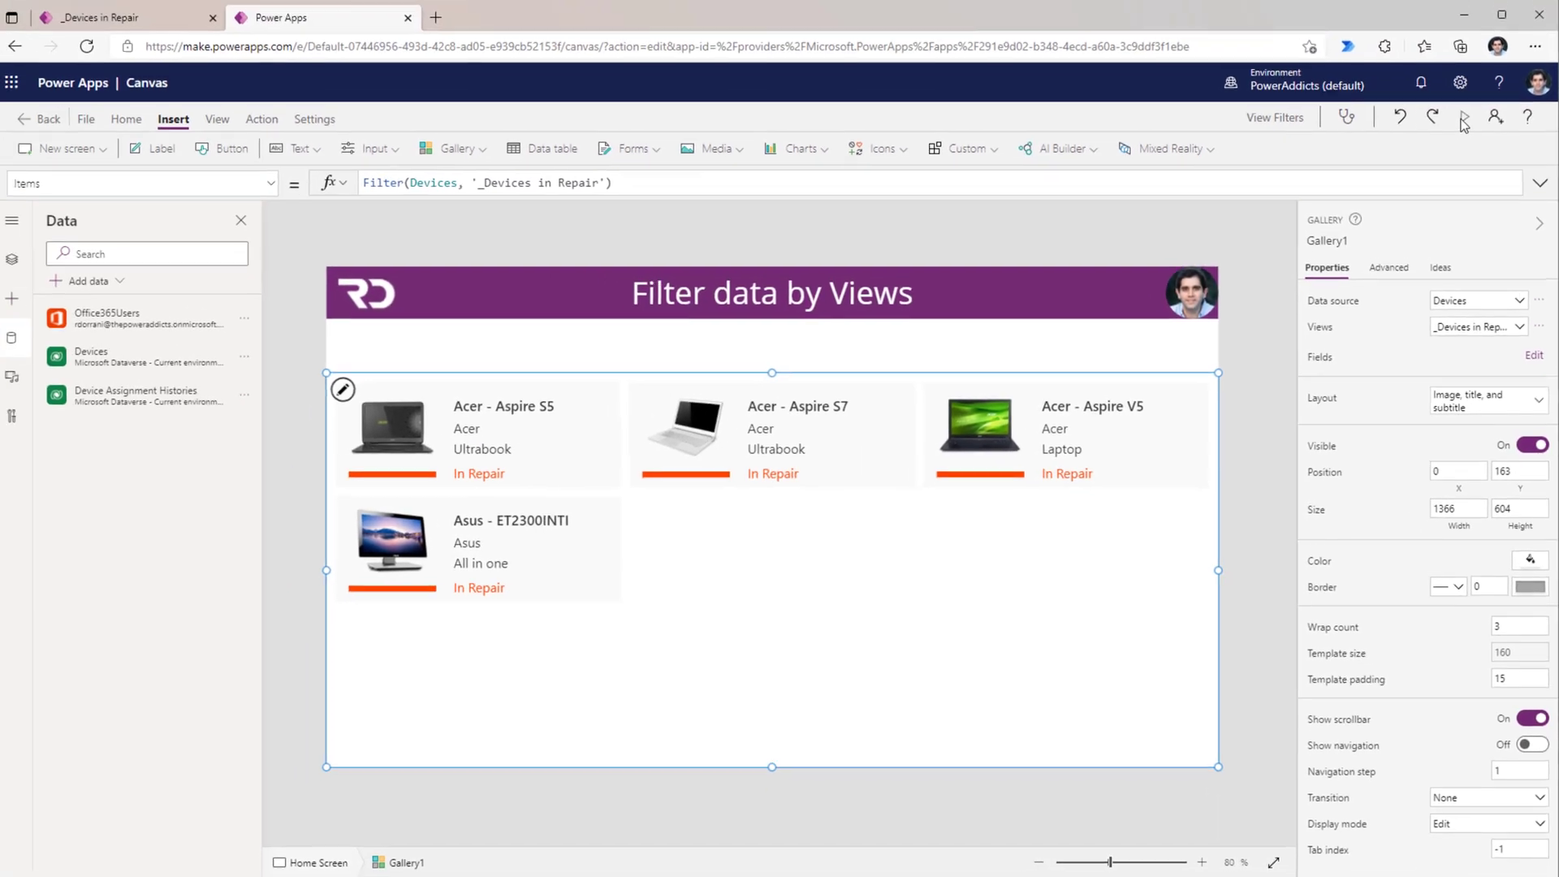
pyautogui.click(1463, 119)
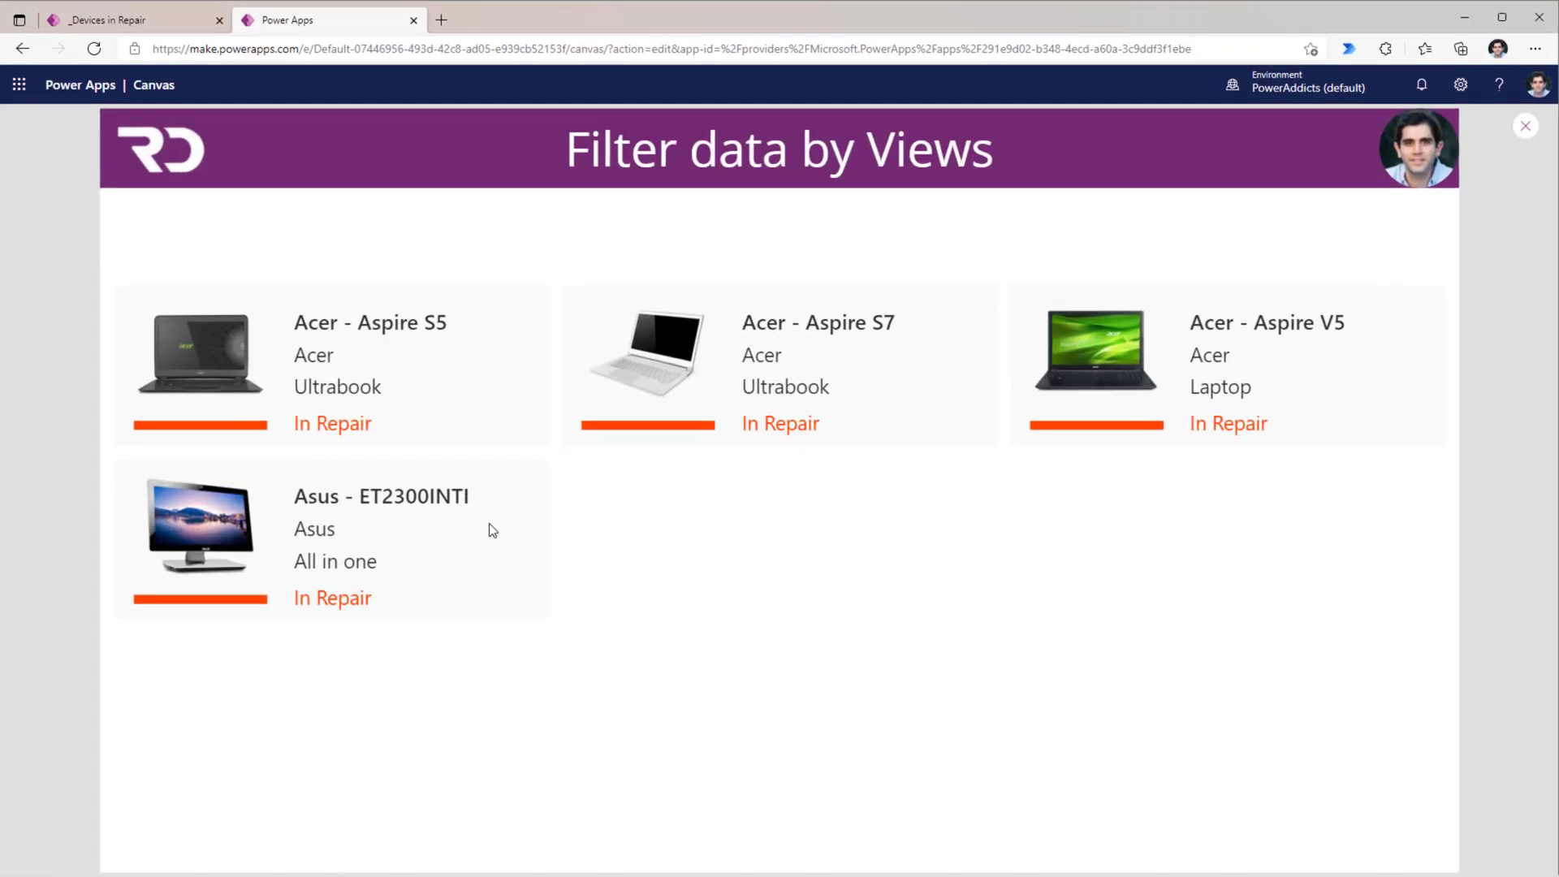
# Step: Close the app preview, insert a dropdown and place it beside the View label
pyautogui.press('Escape')
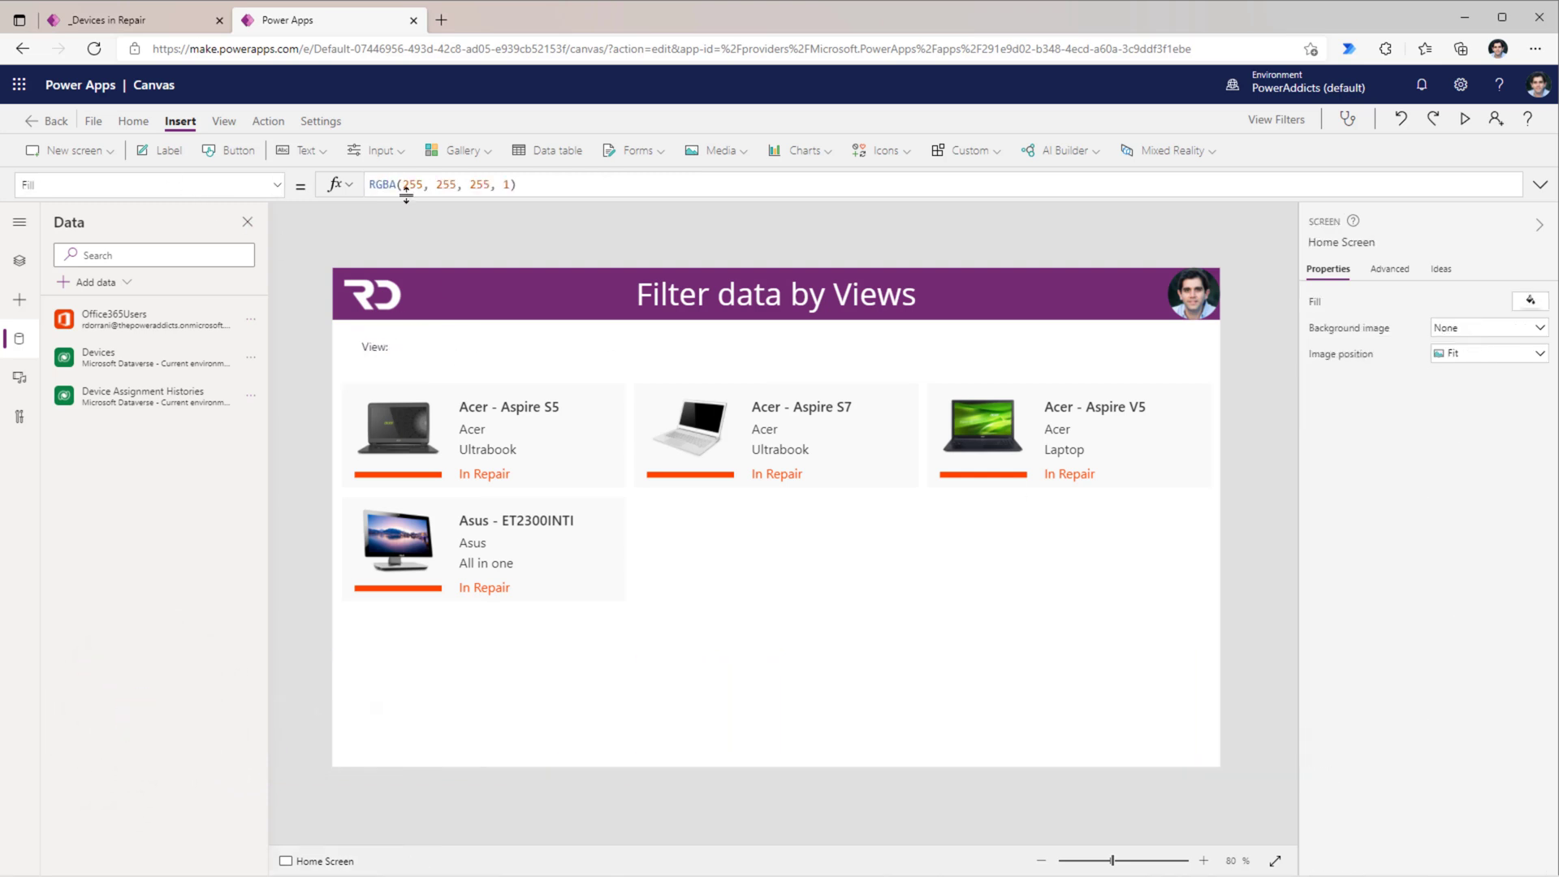
pyautogui.click(378, 151)
pyautogui.click(417, 276)
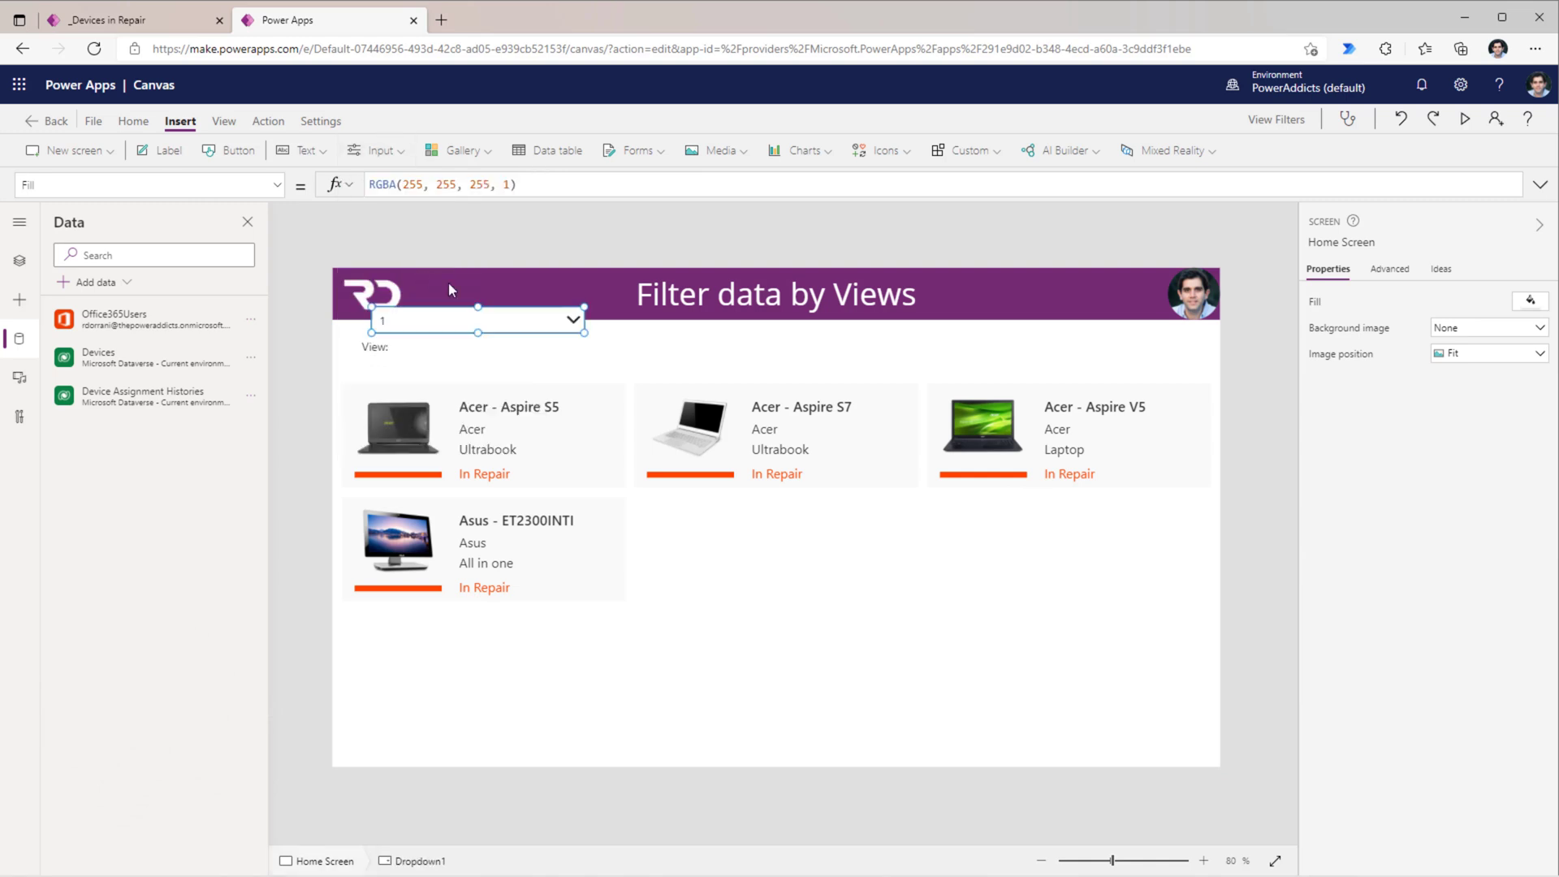
pyautogui.moveTo(424, 313); pyautogui.dragTo(470, 340)
# Step: Examine the gallery's Items formula and the views offered for the 'Devices (Views)' reference
pyautogui.click(490, 517)
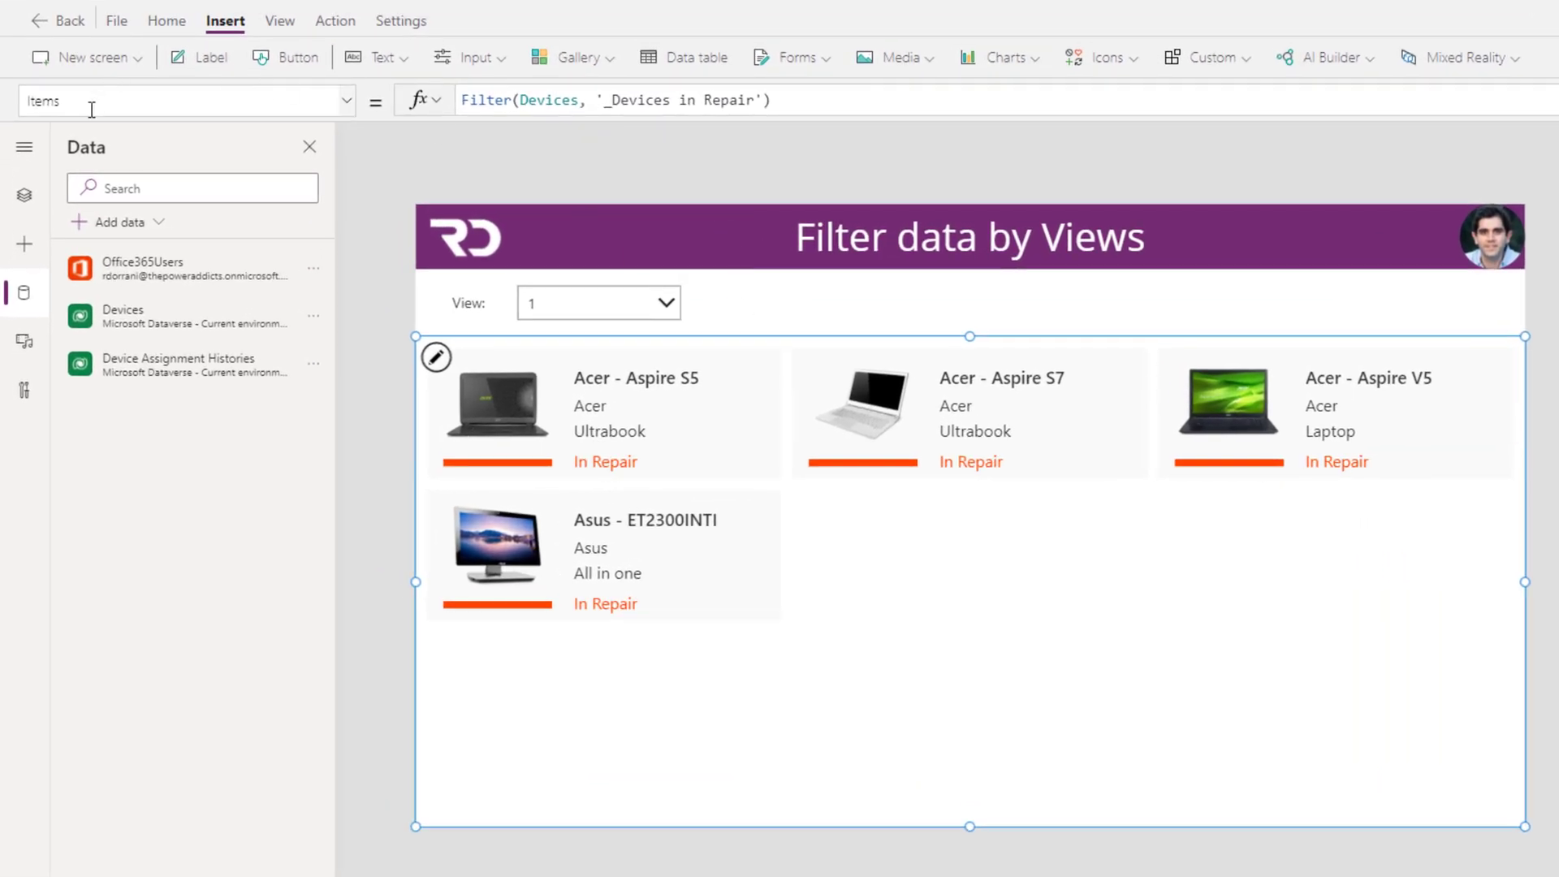
pyautogui.click(673, 101)
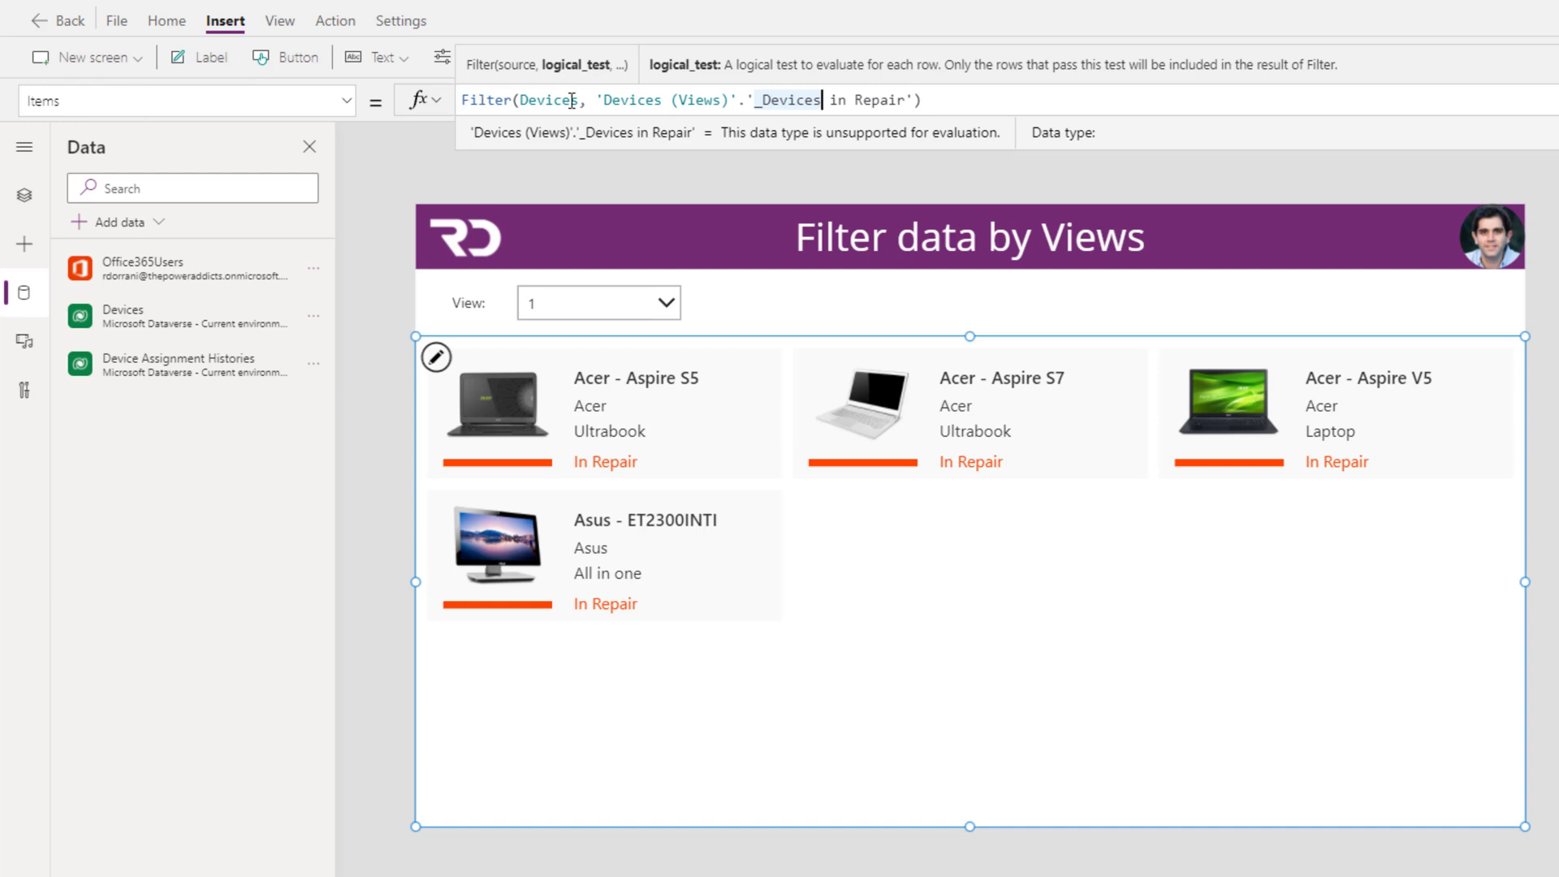
pyautogui.moveTo(597, 100); pyautogui.dragTo(741, 99)
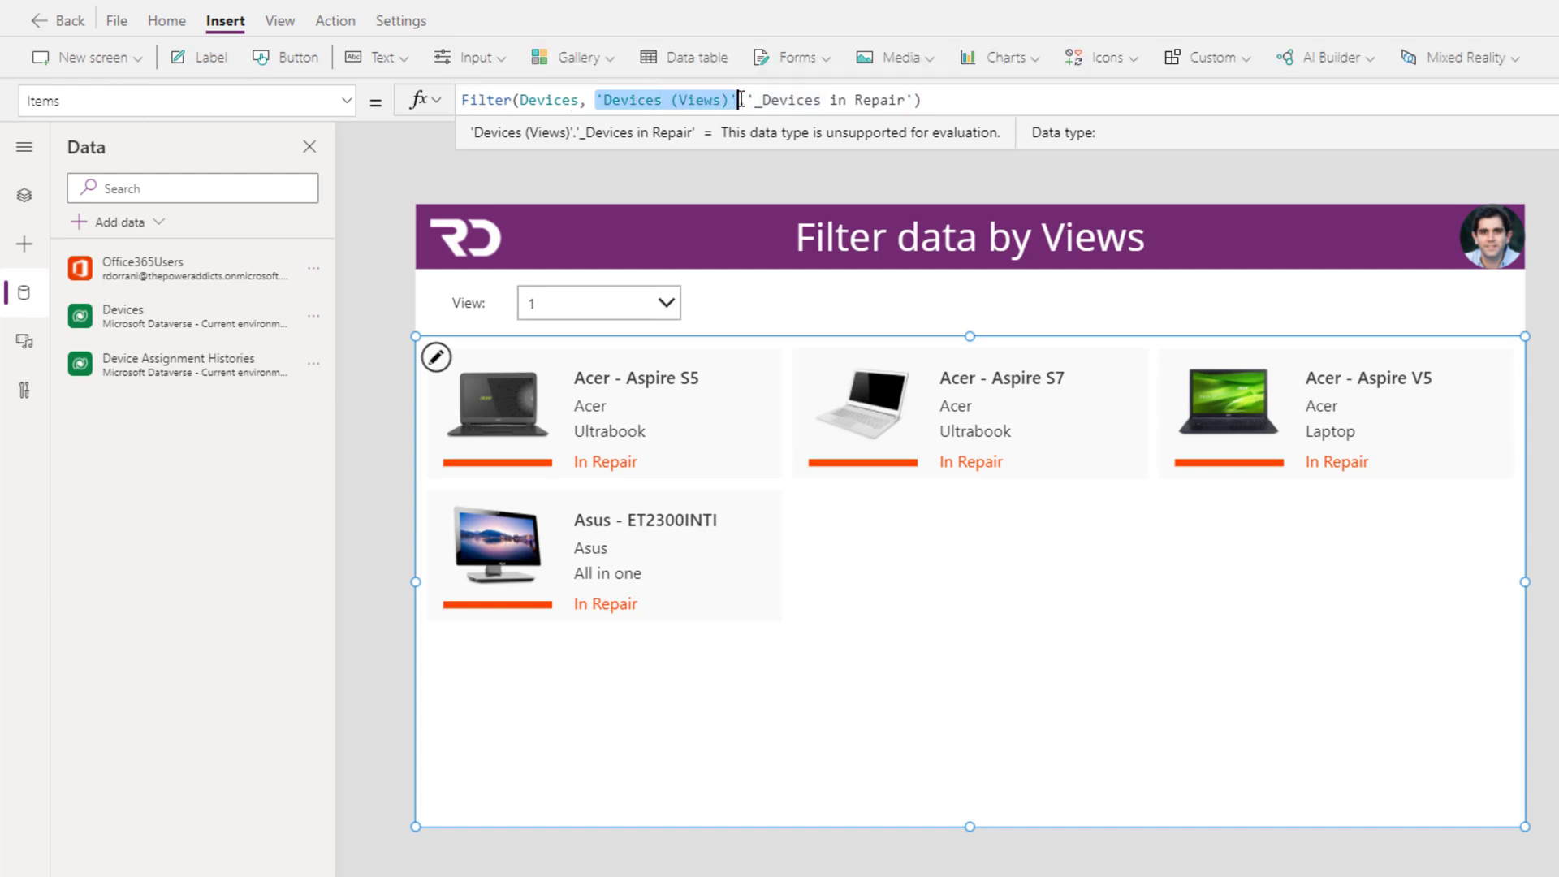
pyautogui.doubleClick(622, 96)
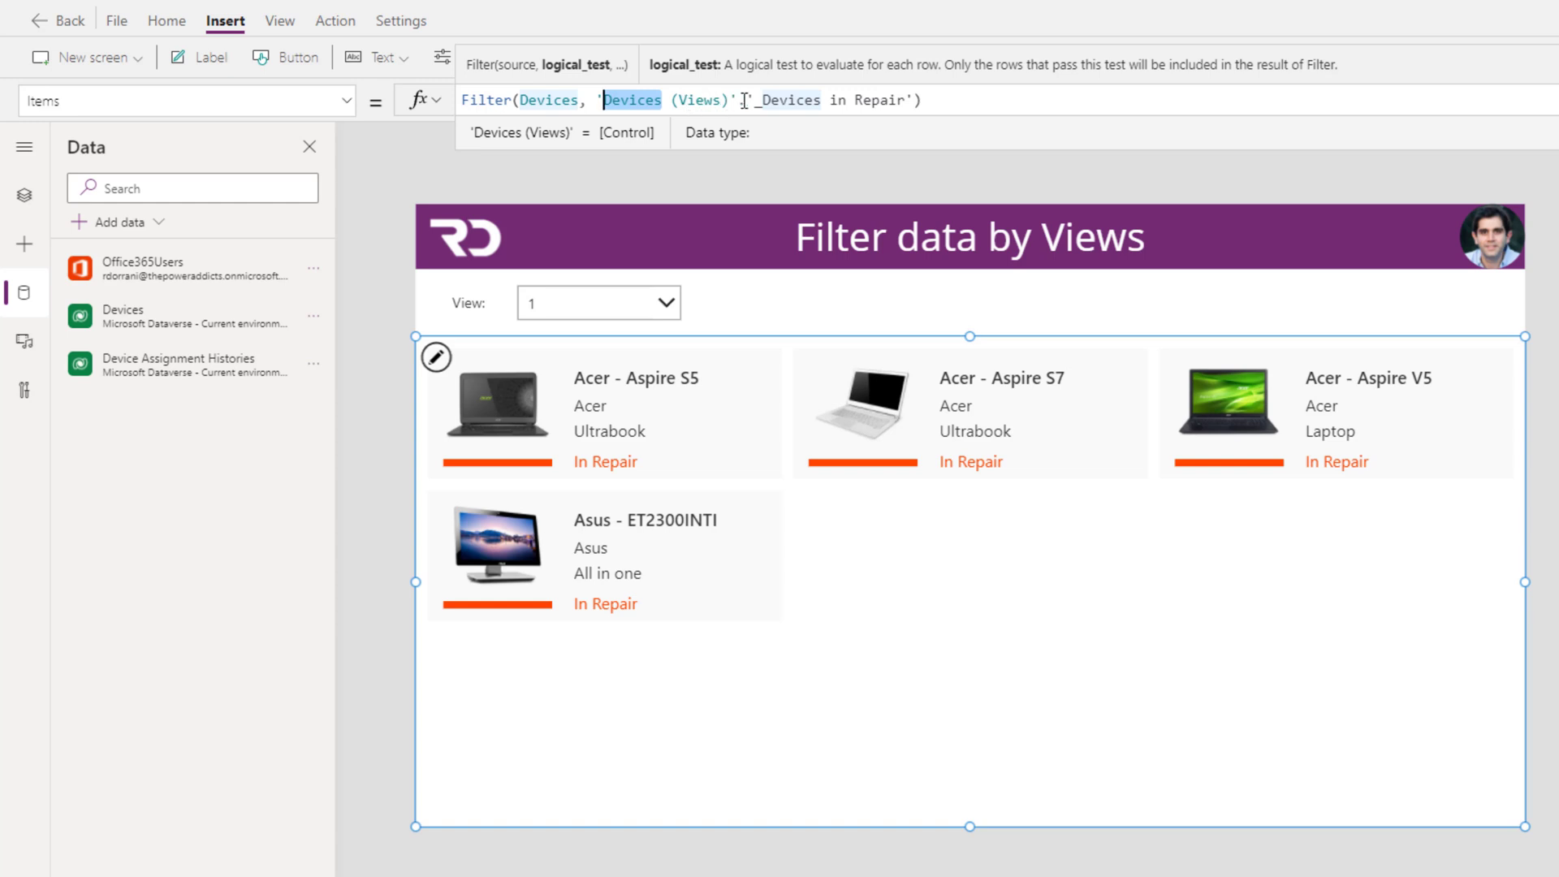
pyautogui.moveTo(745, 101); pyautogui.dragTo(913, 99)
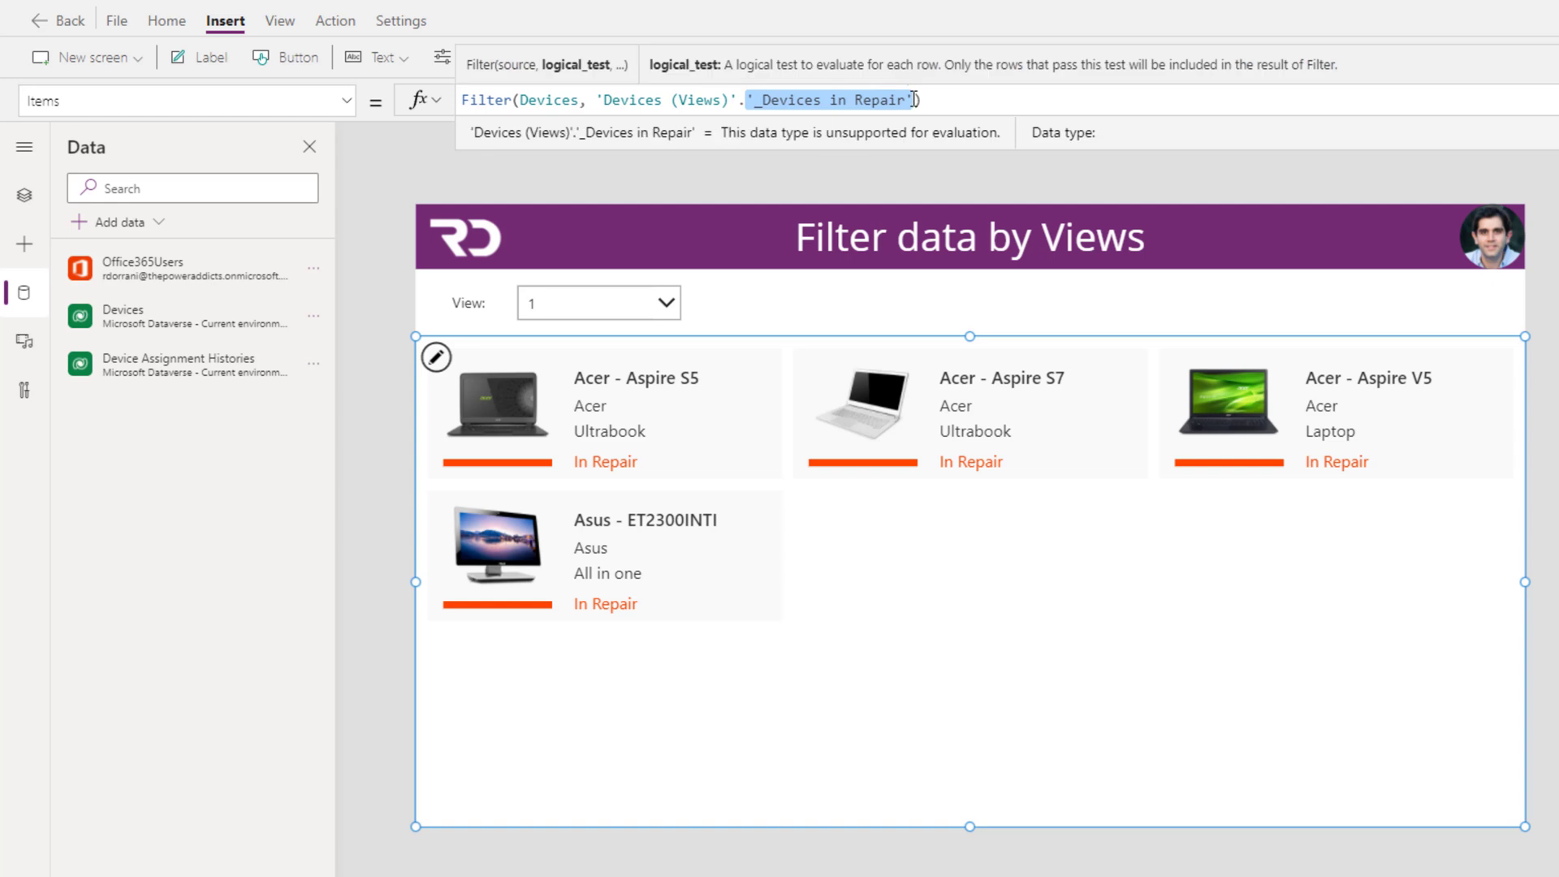
pyautogui.press('BackSpace')
pyautogui.scroll(-2, 619, 144)
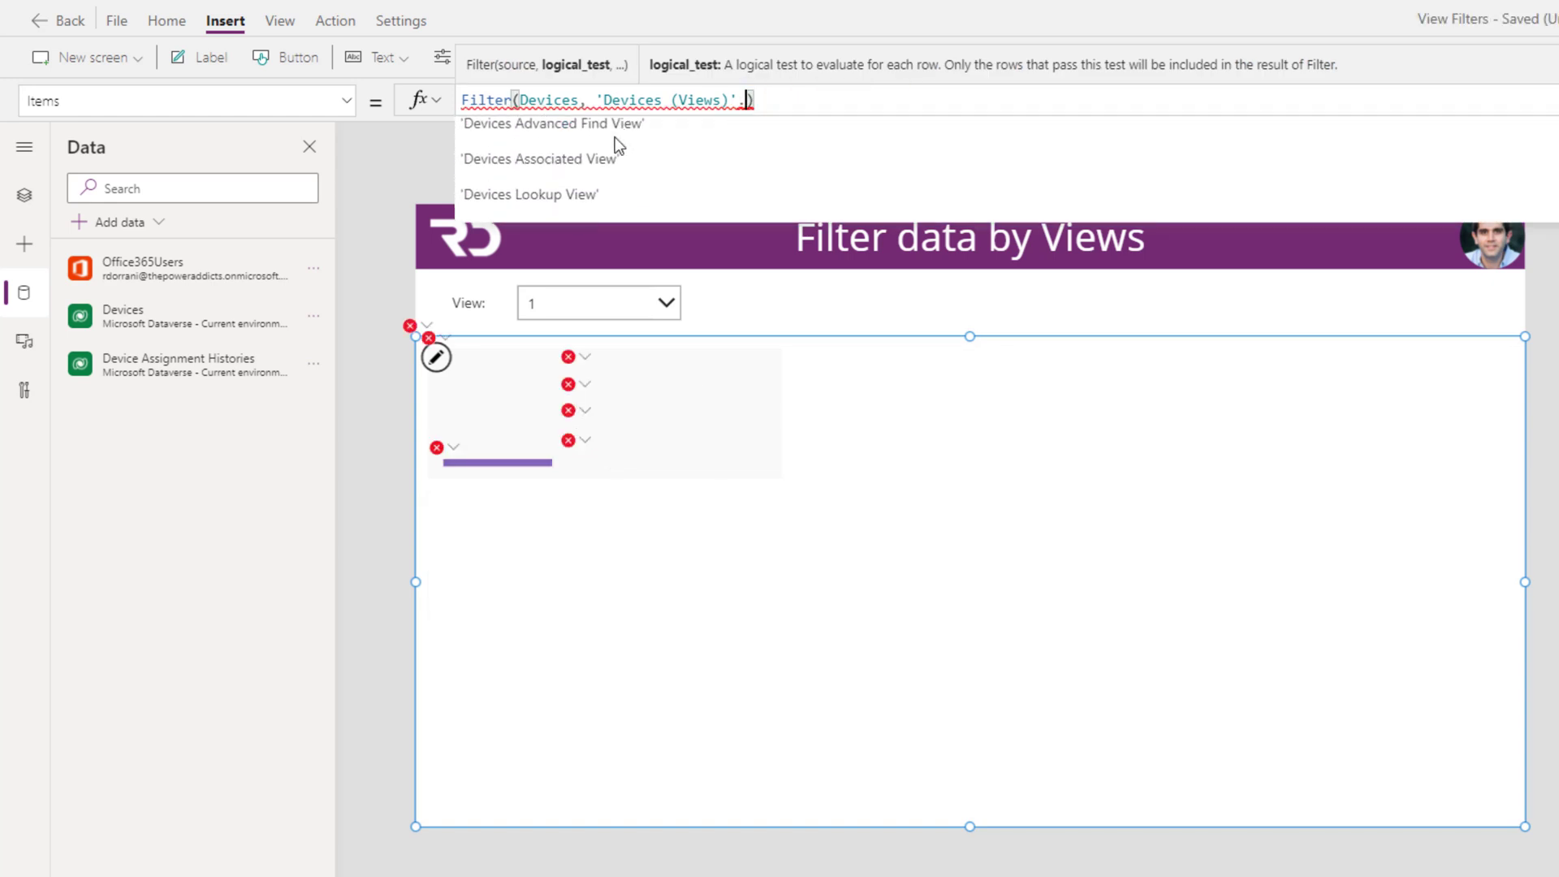
pyautogui.scroll(2, 619, 144)
pyautogui.hotkey('ctrl', 'z')
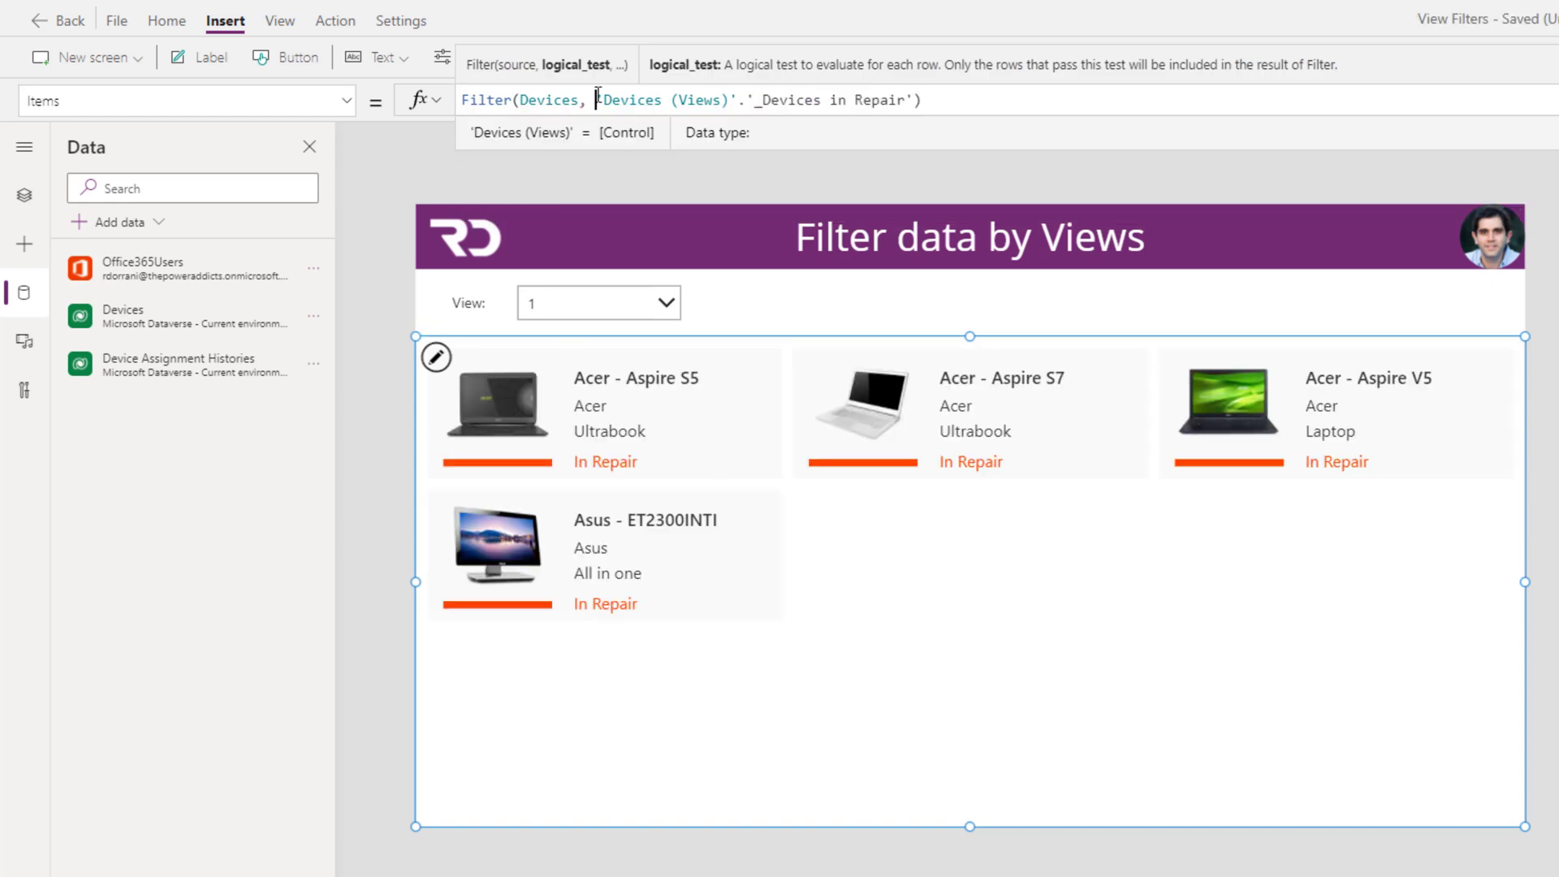
pyautogui.moveTo(598, 99); pyautogui.dragTo(738, 99)
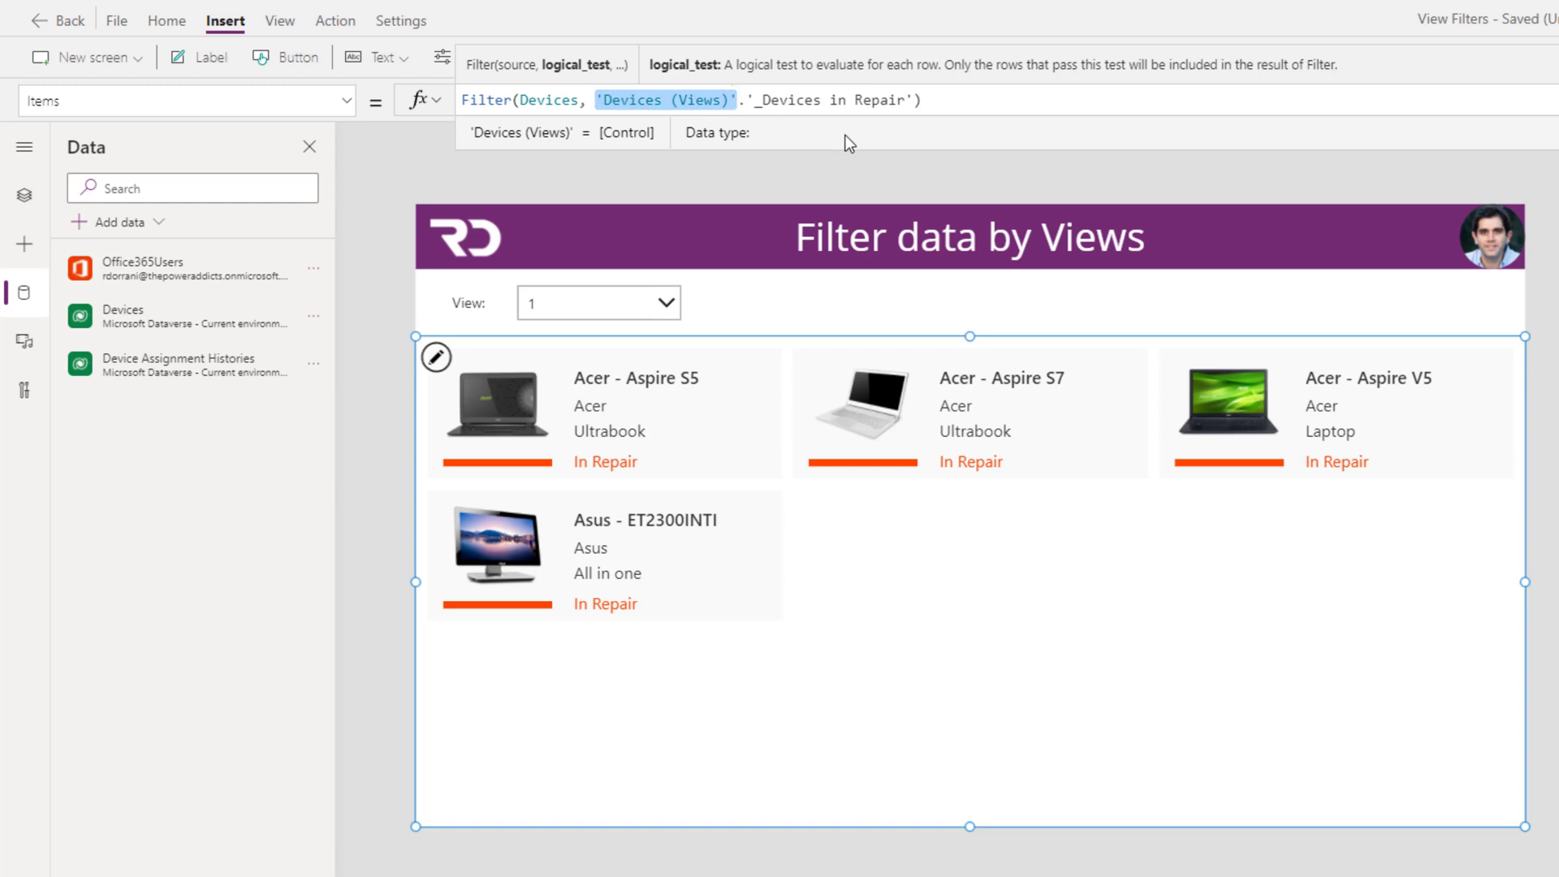
# Step: Set the dropdown's Items formula to Choices('Devices (Views)')
pyautogui.click(590, 304)
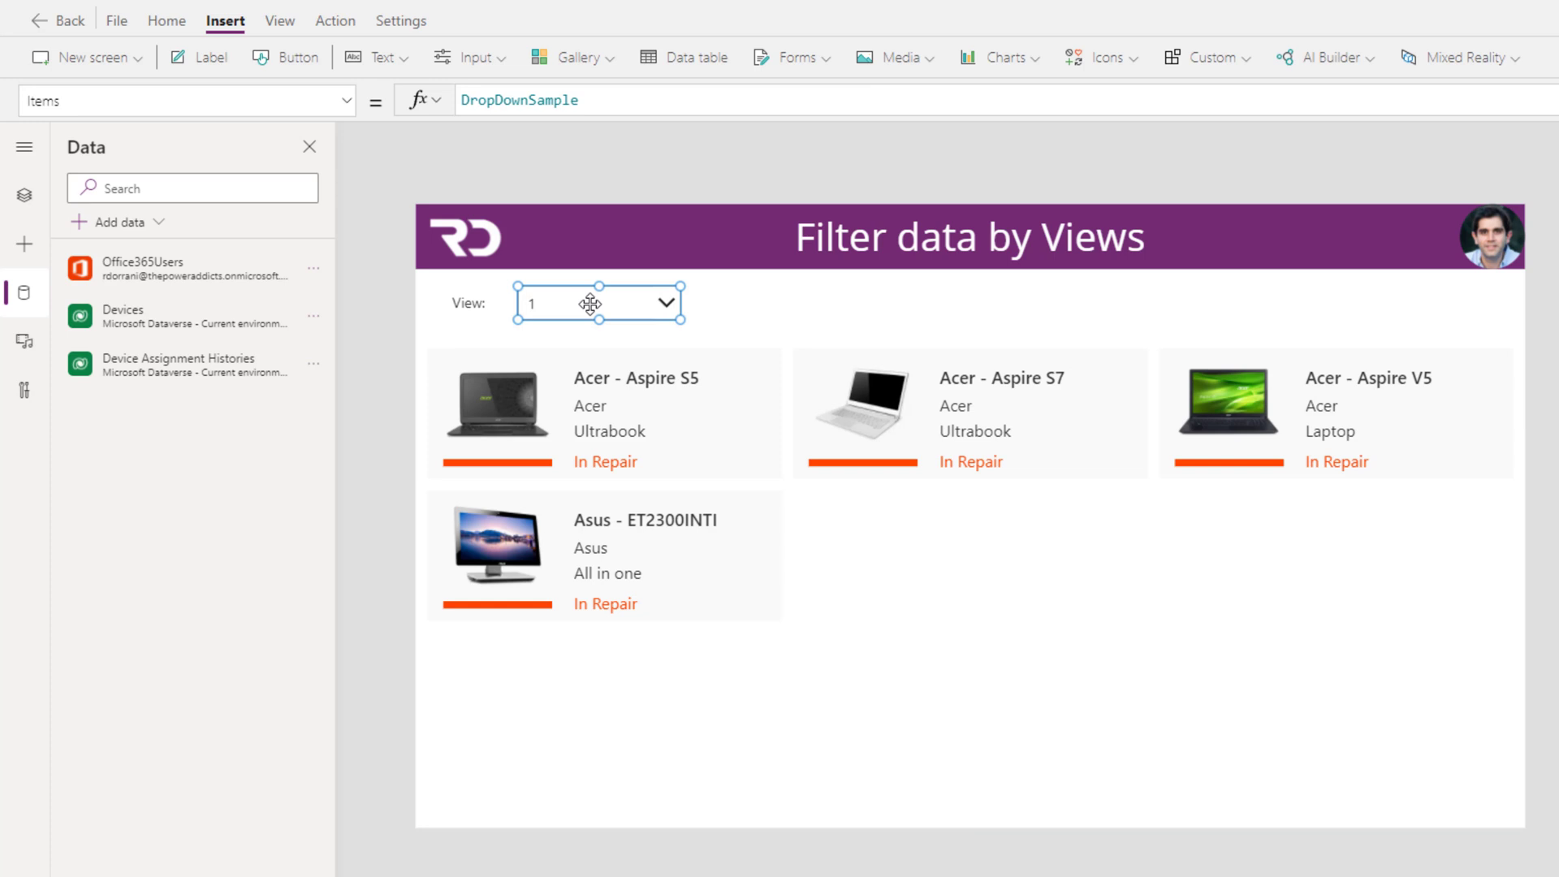
pyautogui.doubleClick(503, 99)
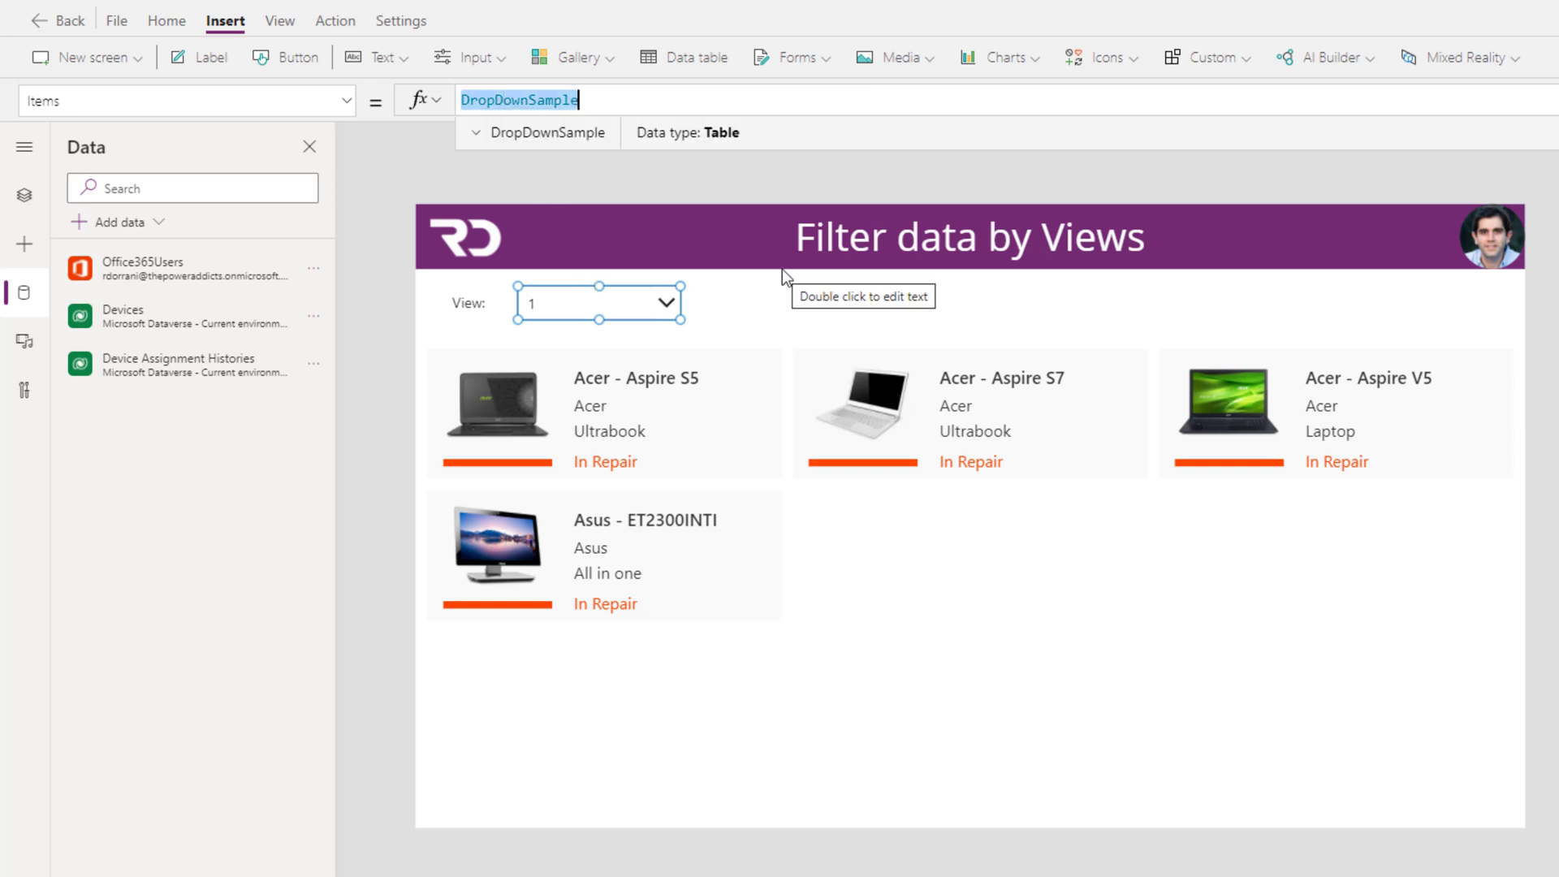
pyautogui.press('BackSpace')
pyautogui.write('Choices(')
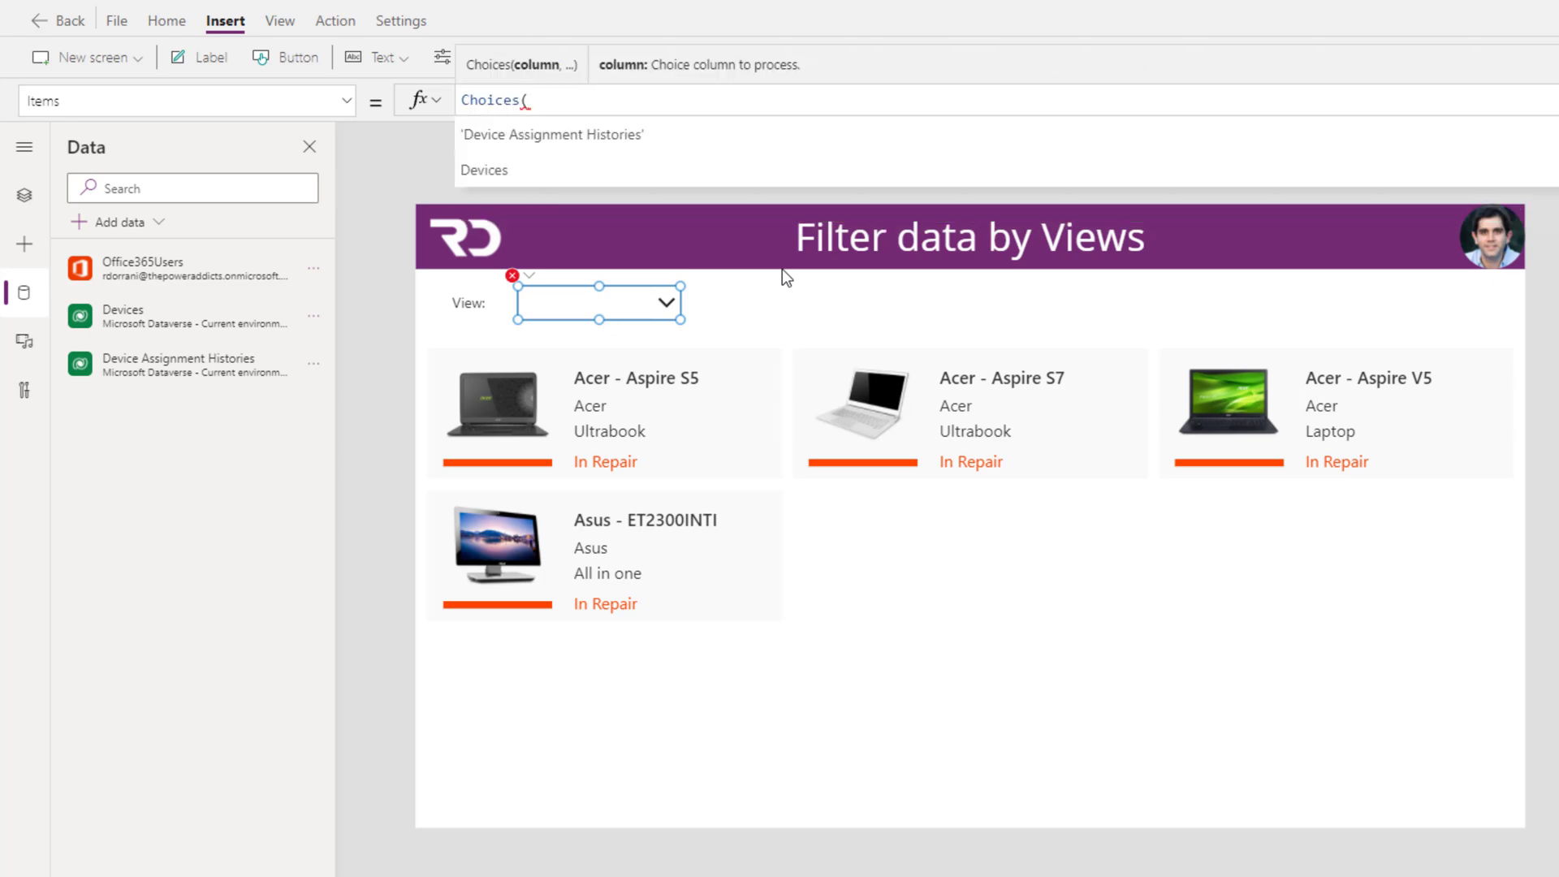
pyautogui.write("'Devices (Views)')")
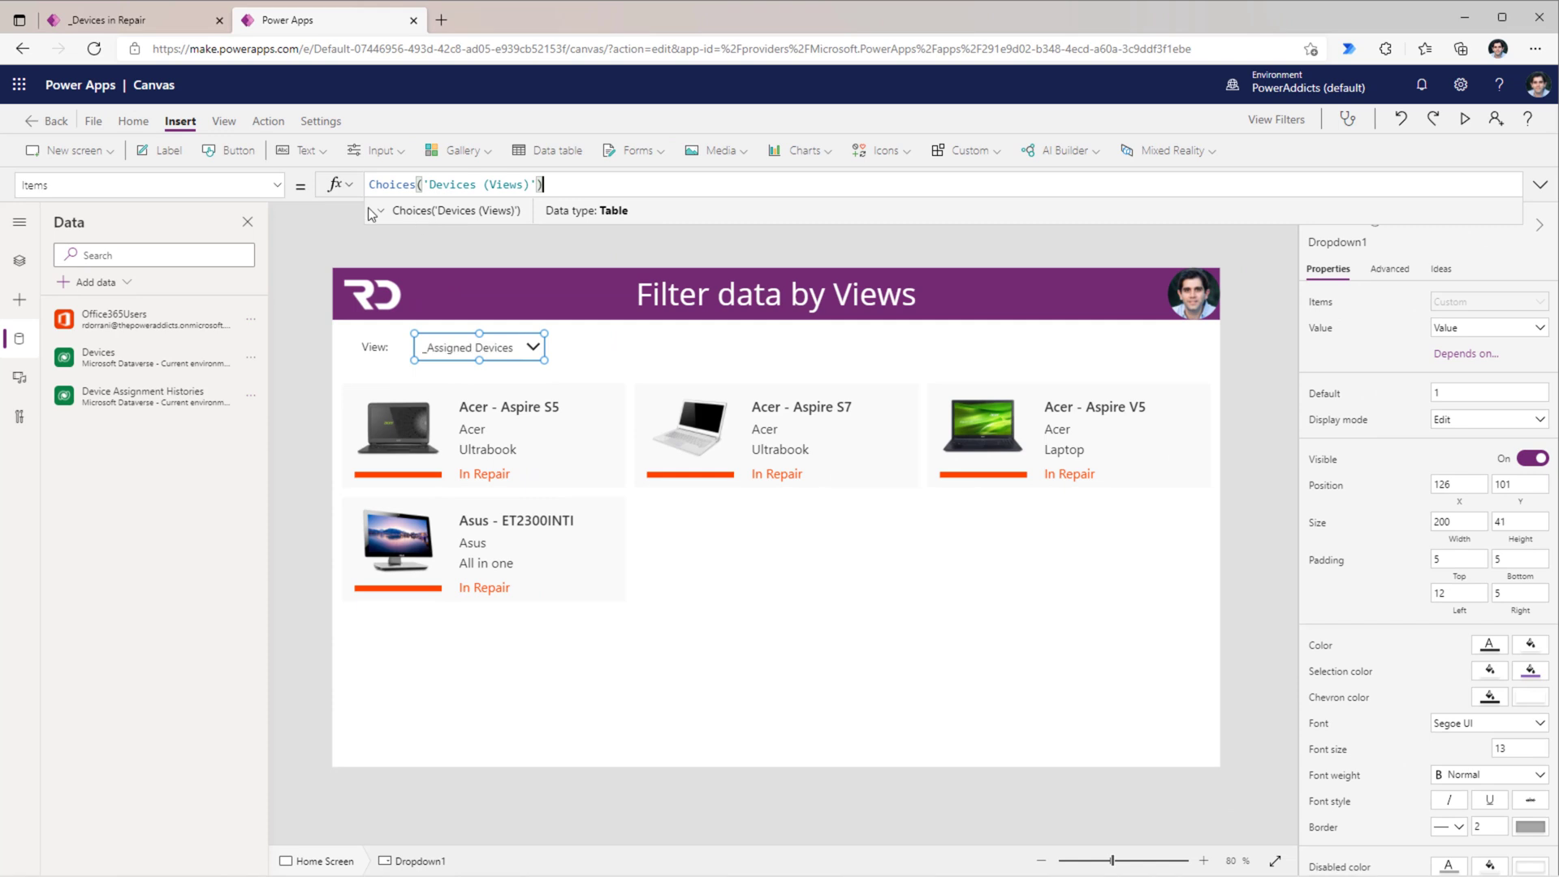
# Step: Preview the app and check the views listed in the dropdown, then close the preview
pyautogui.click(1465, 118)
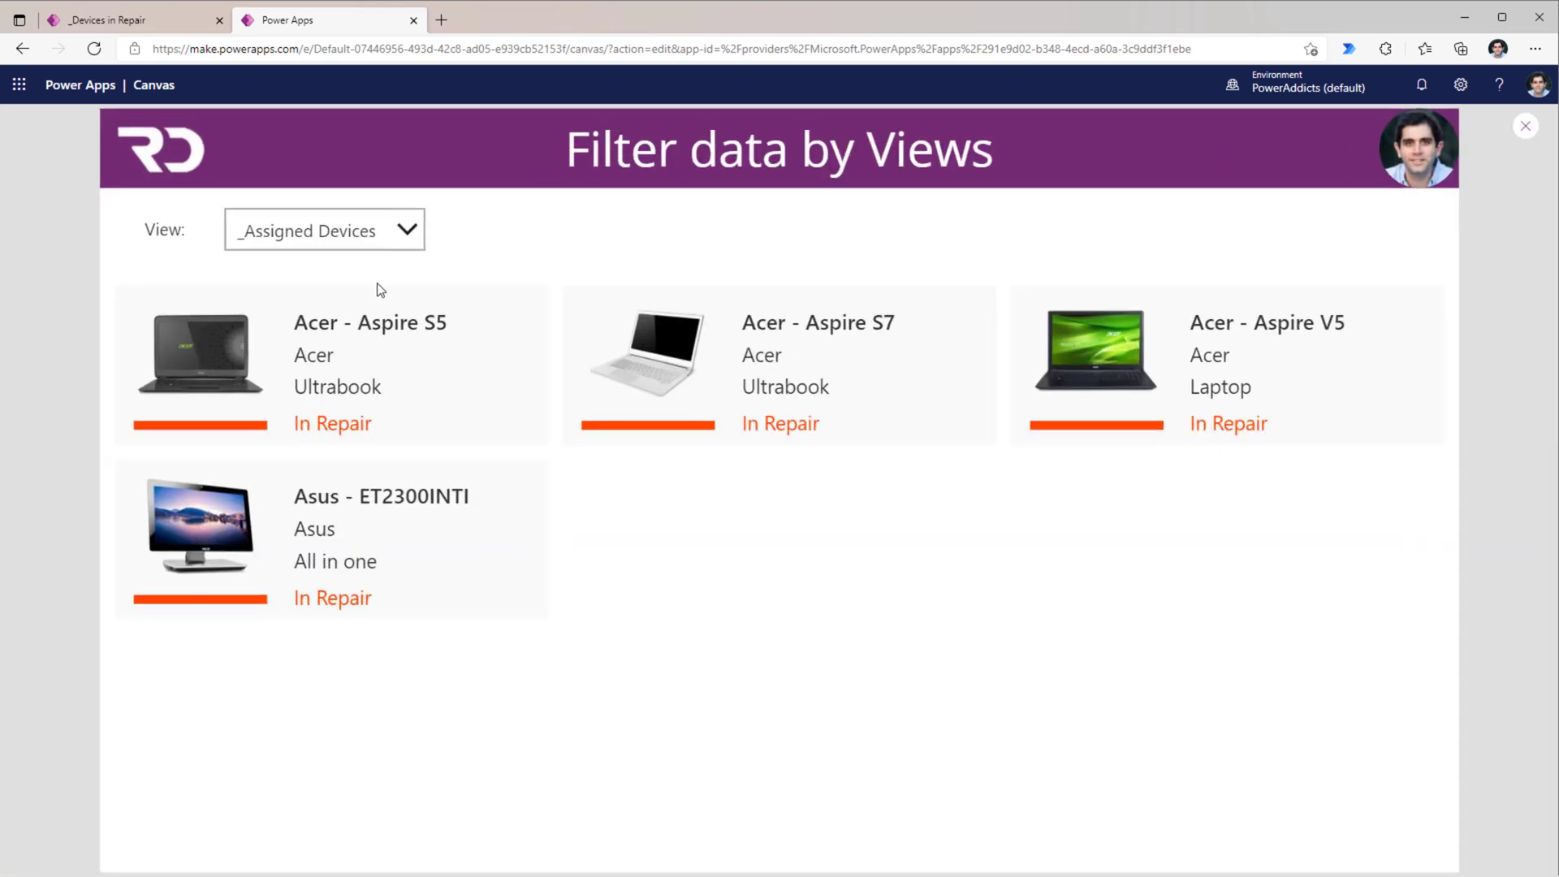
pyautogui.click(368, 231)
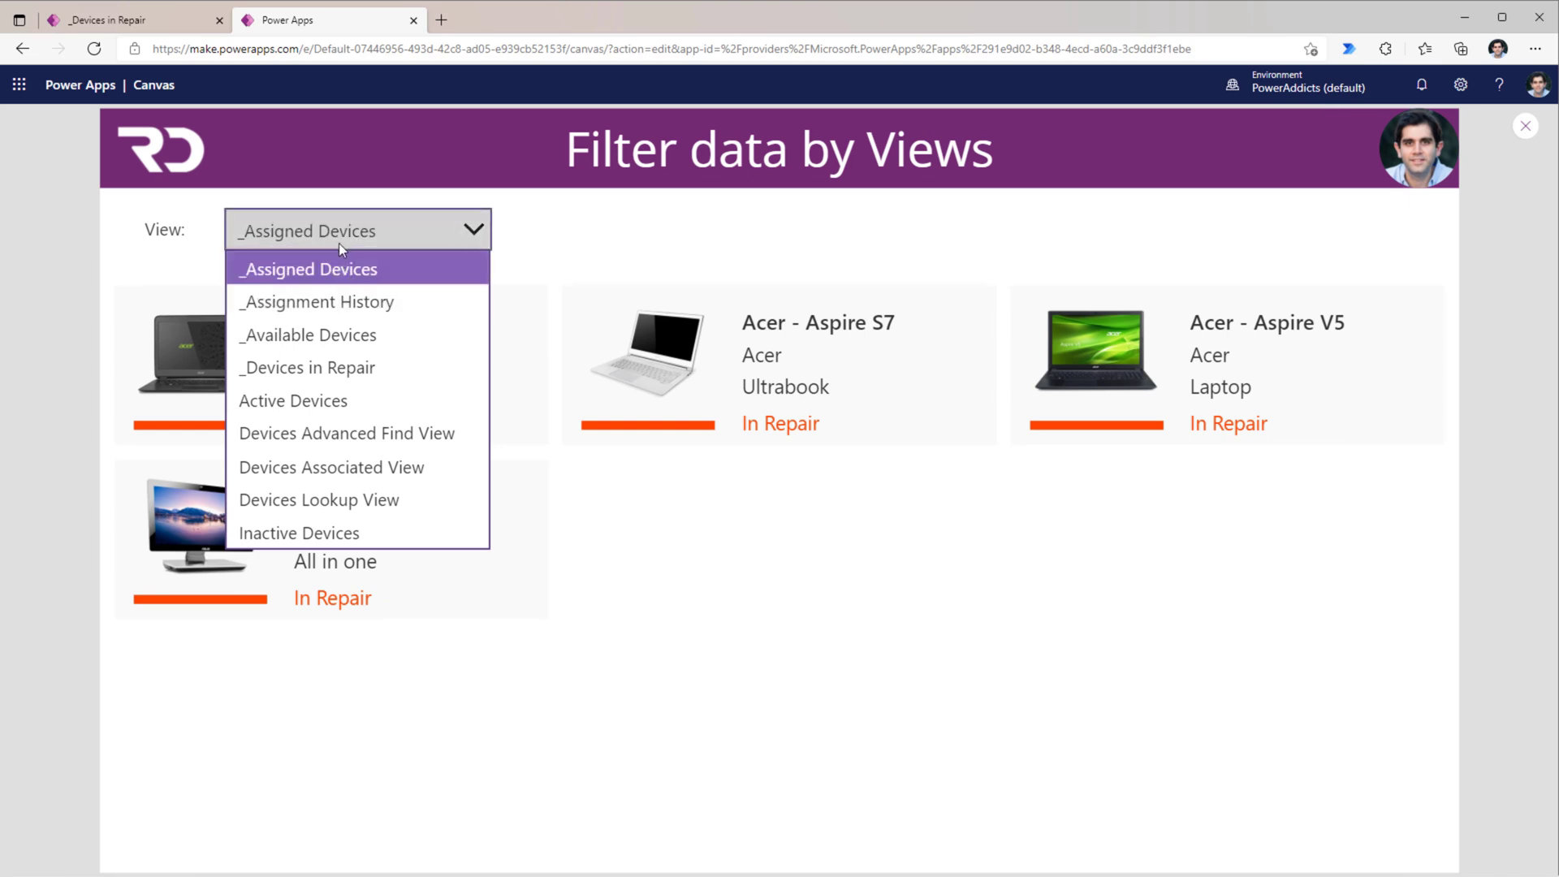
pyautogui.press('Escape')
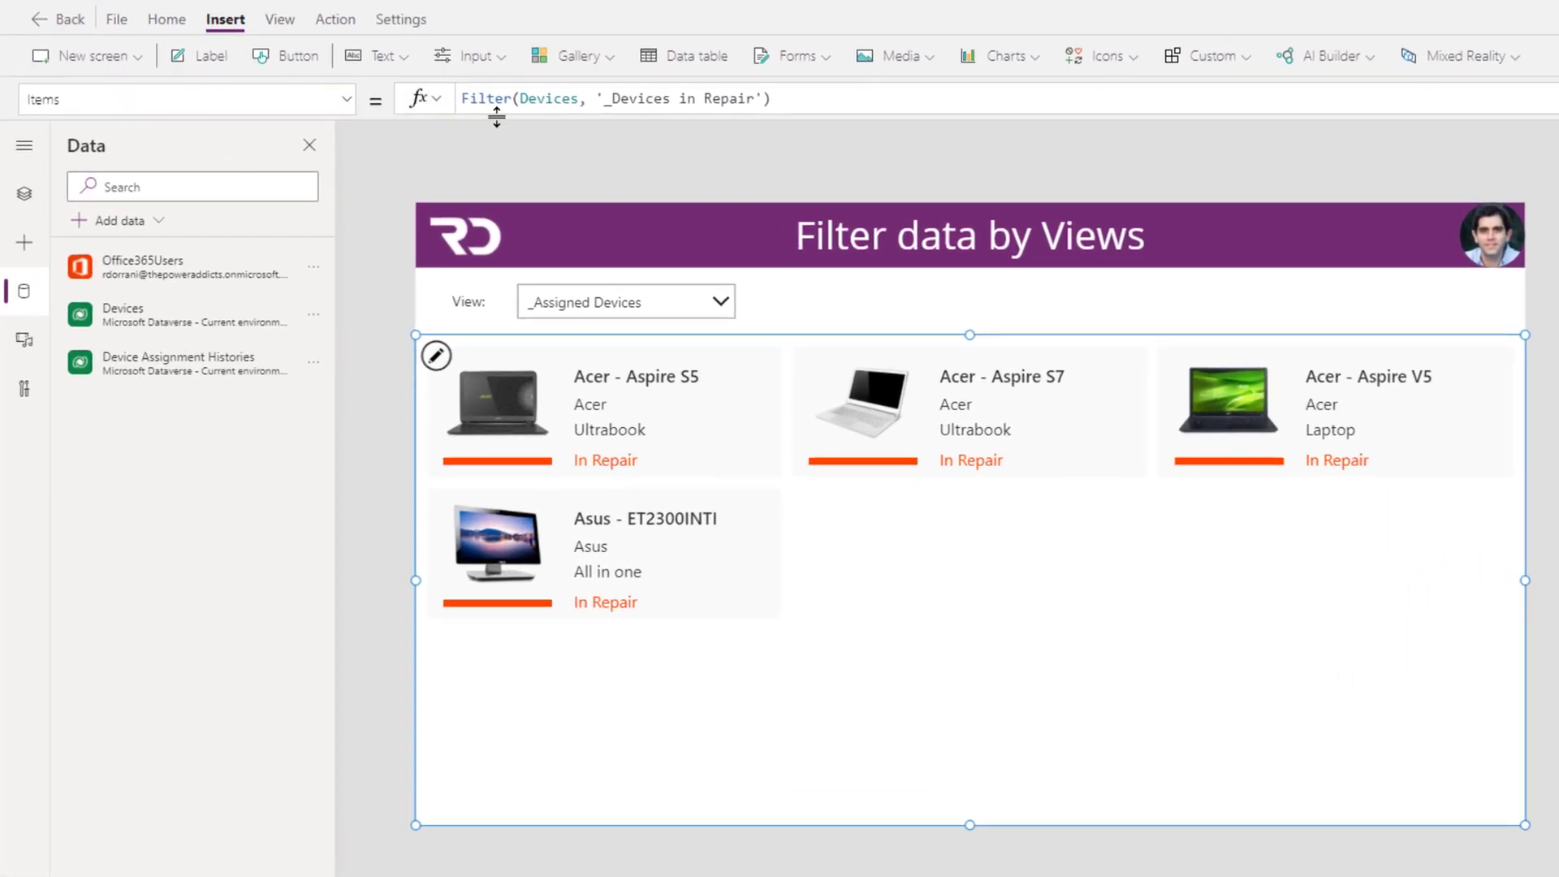
# Step: Replace the fixed view in the gallery's Filter formula with drpViews.Selected.Value
pyautogui.moveTo(593, 101); pyautogui.dragTo(1179, 138)
pyautogui.press('BackSpace')
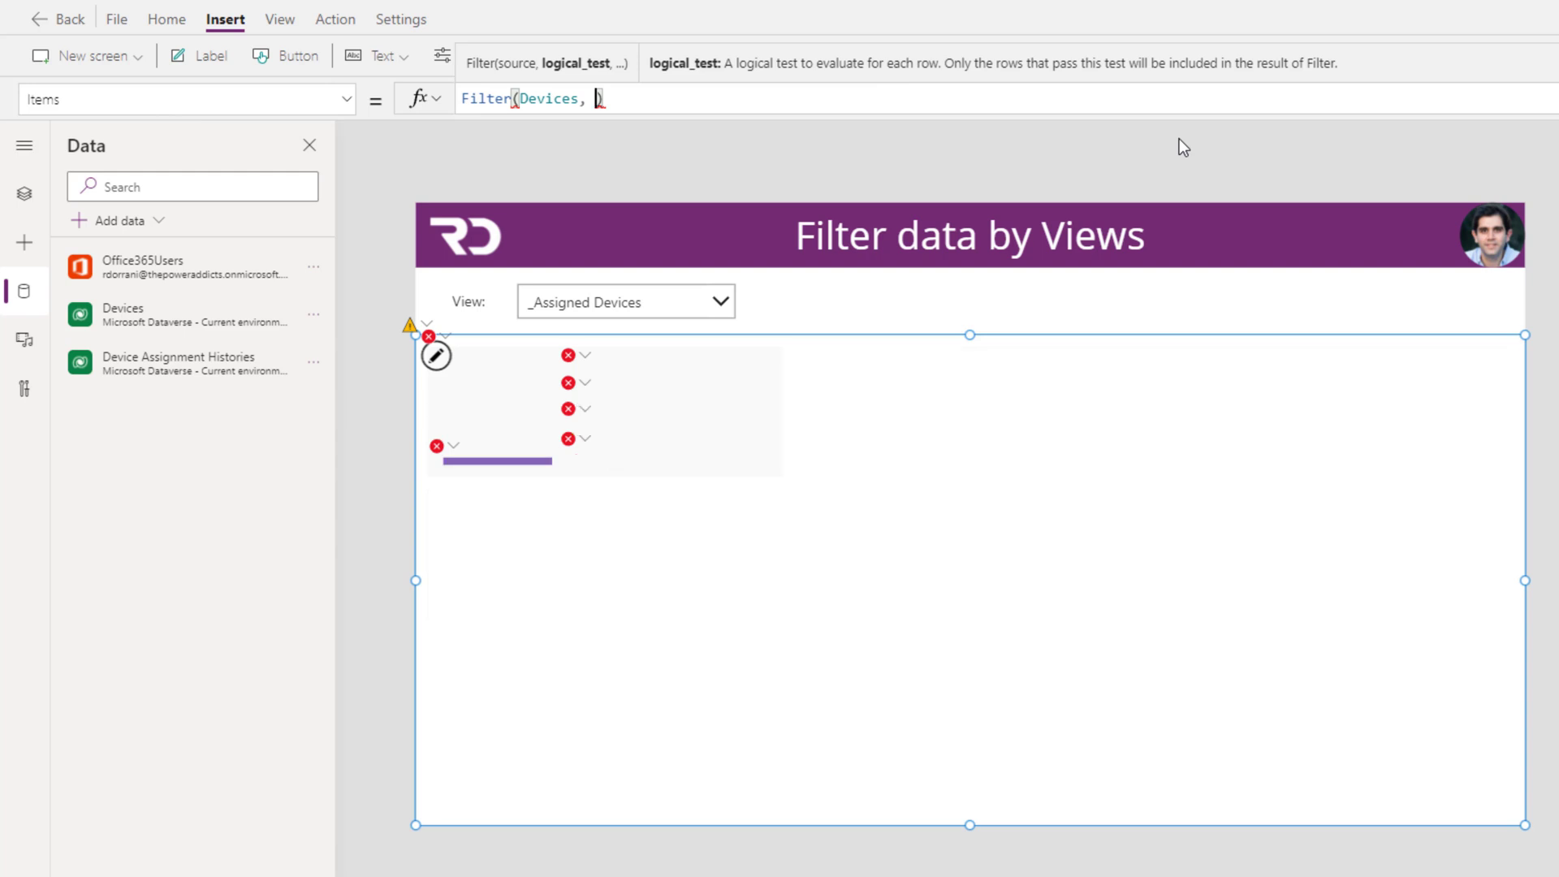
pyautogui.write('drpViews.')
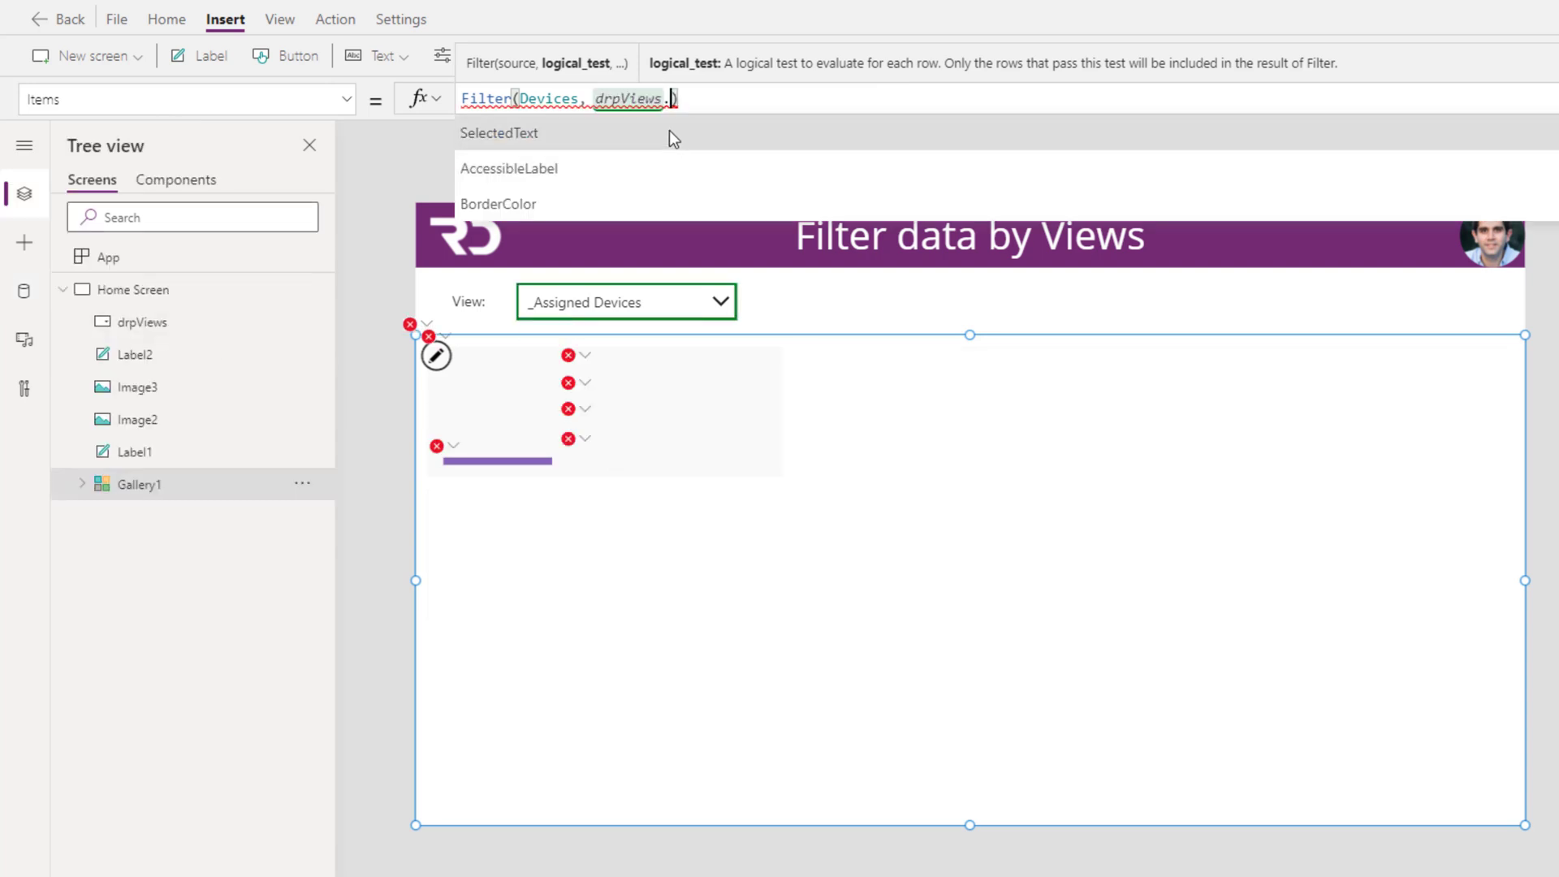
pyautogui.write('sel')
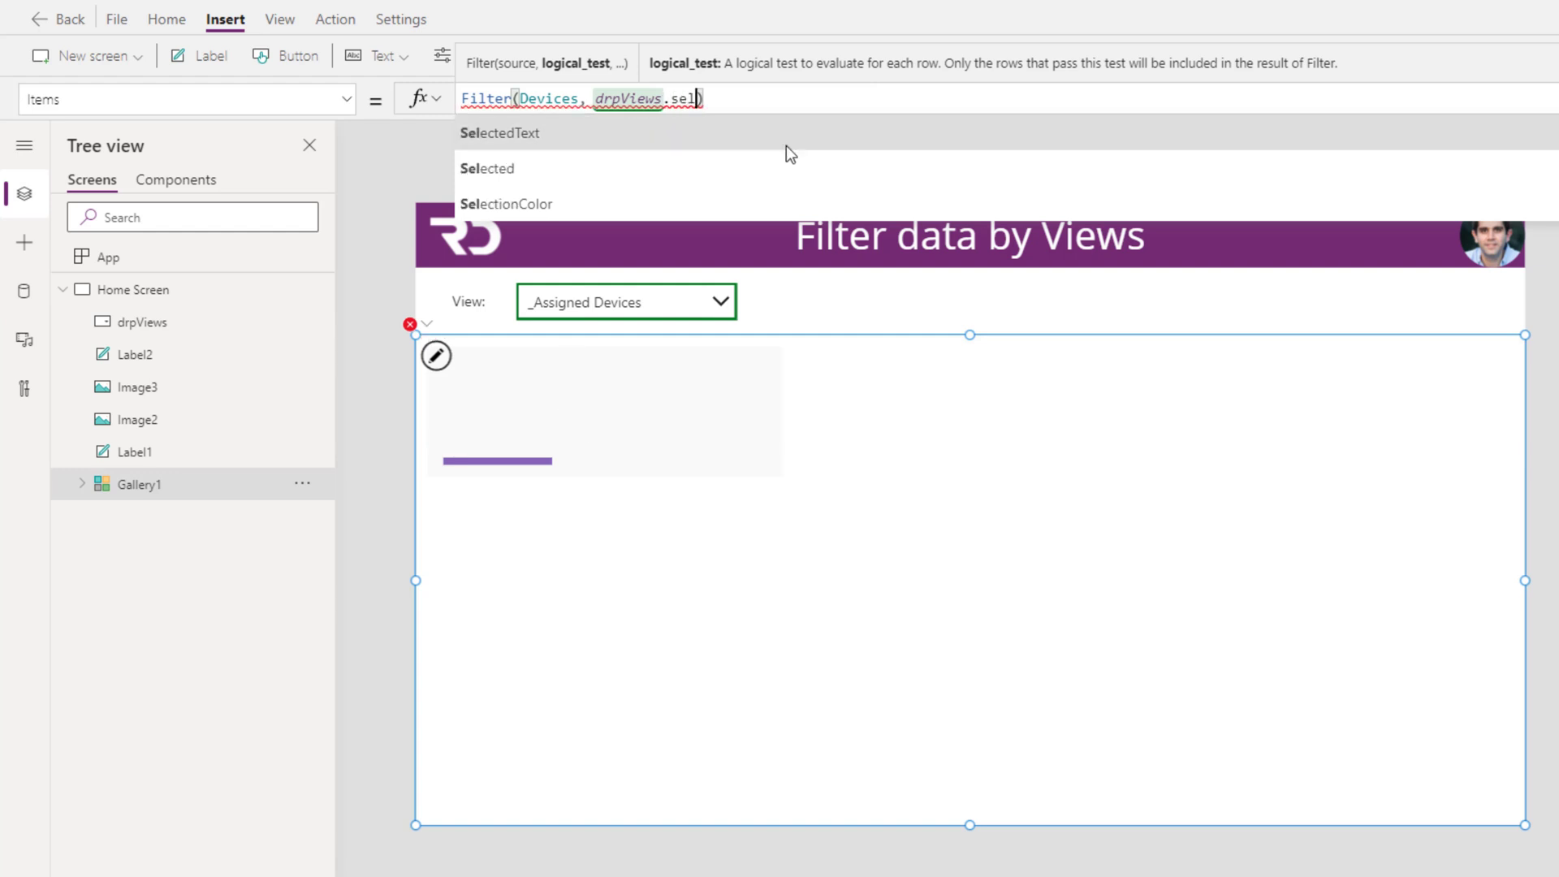
pyautogui.click(786, 154)
pyautogui.write('.')
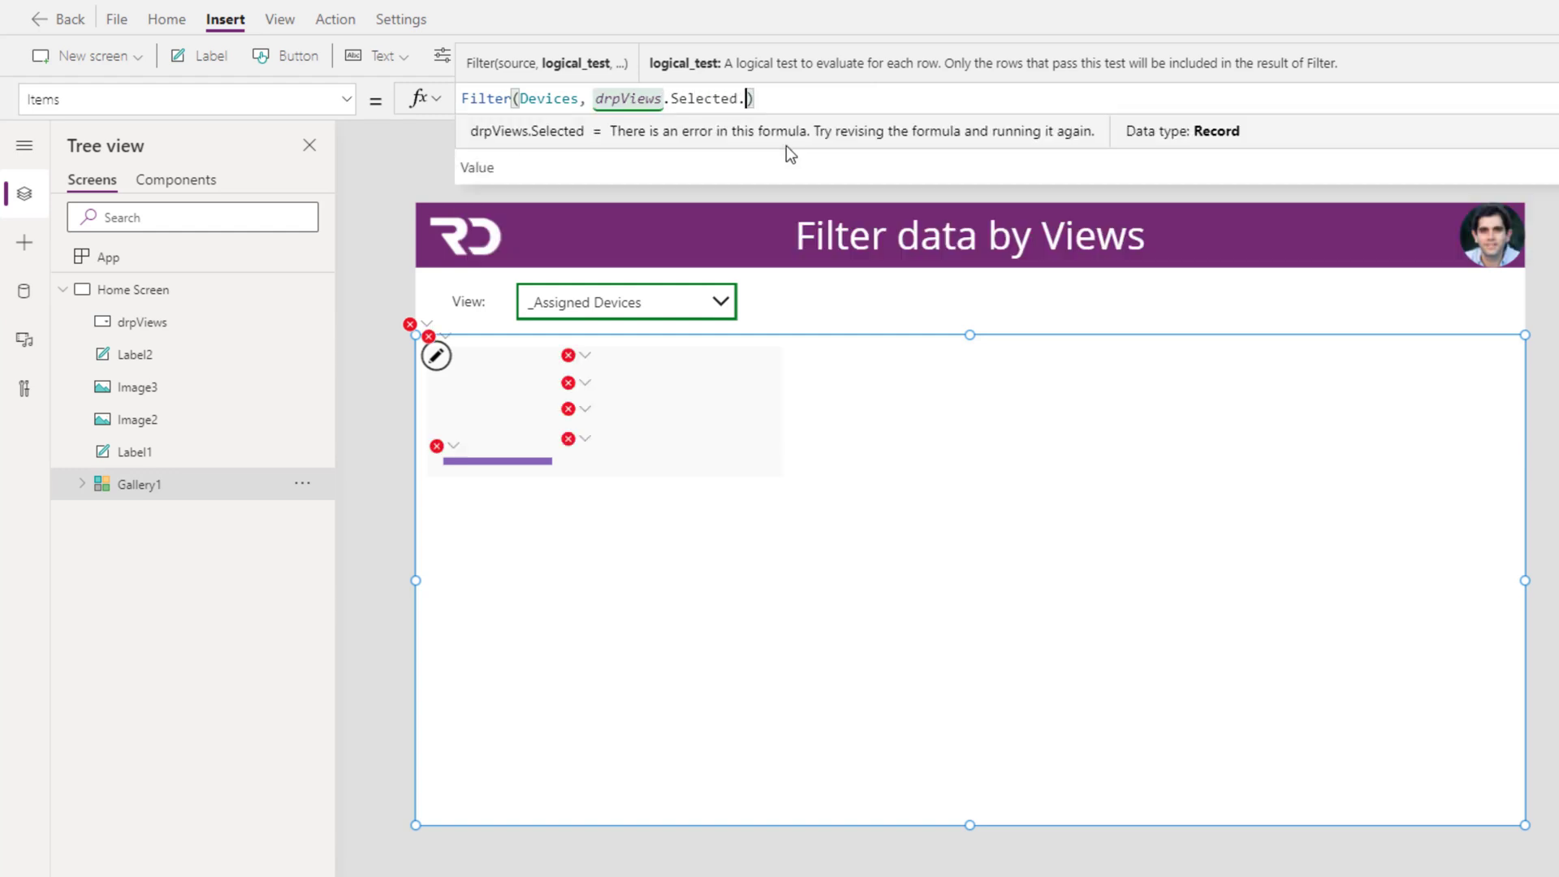
pyautogui.click(540, 133)
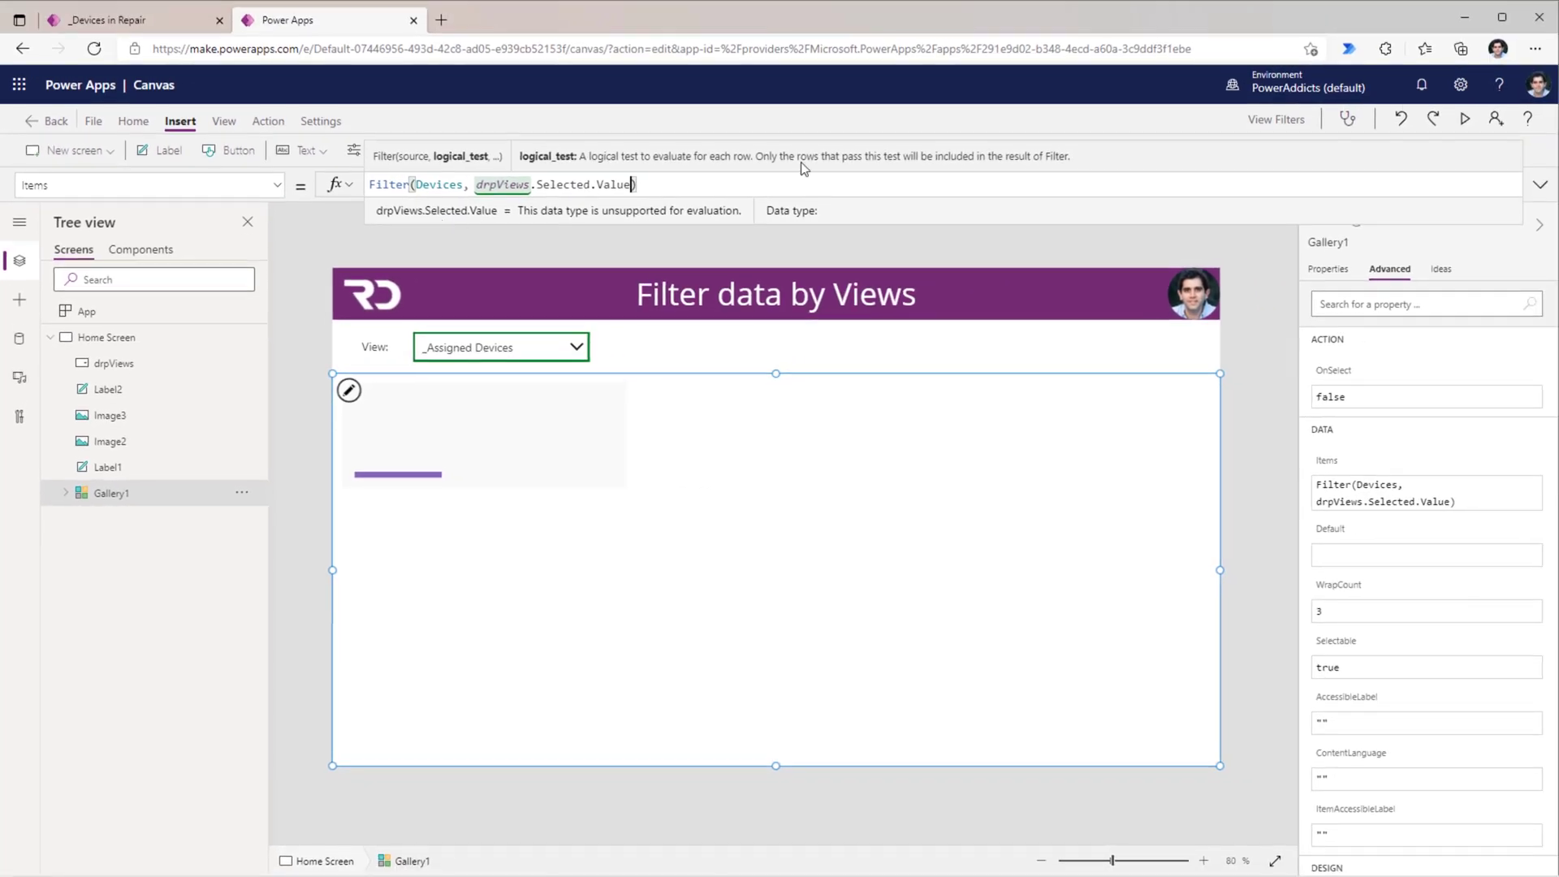
# Step: Preview the app and test the gallery filter with the _Available Devices and _Devices in Repair views
pyautogui.click(1460, 123)
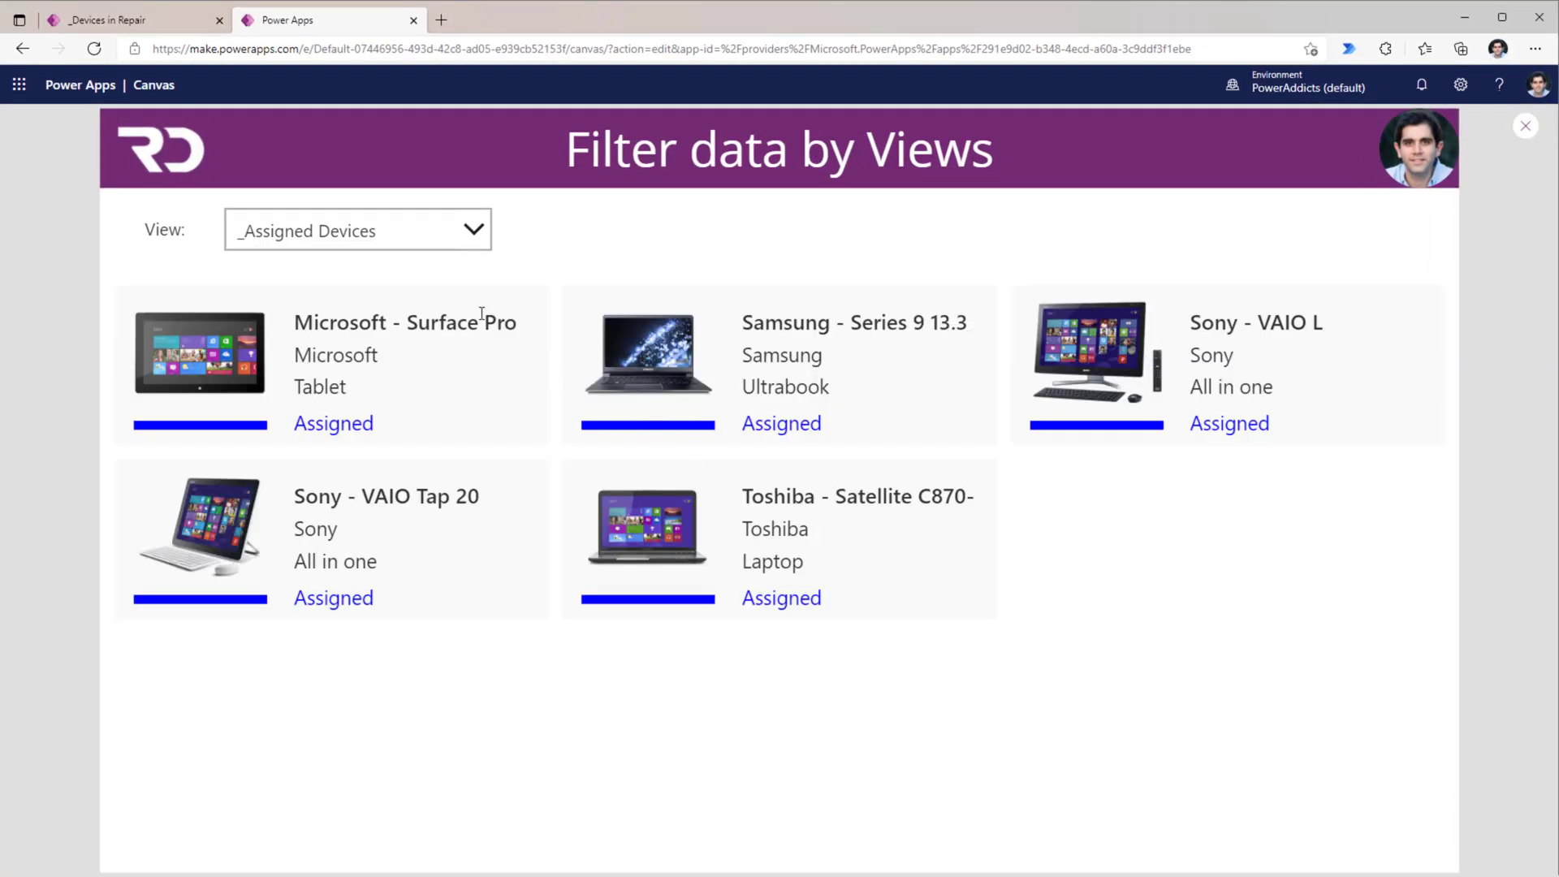
pyautogui.click(388, 241)
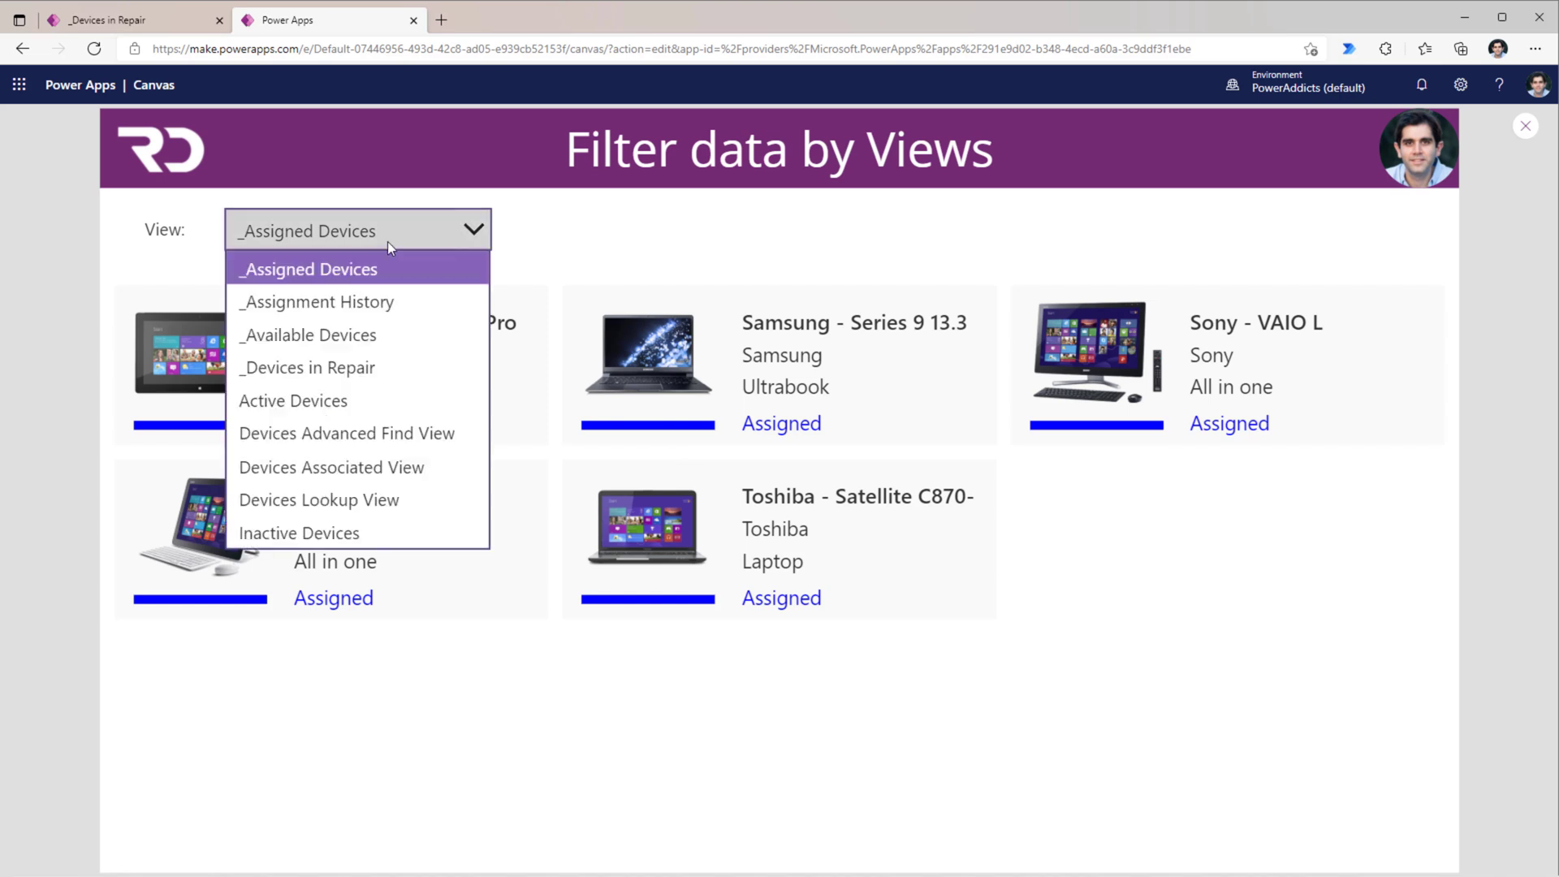
pyautogui.click(367, 332)
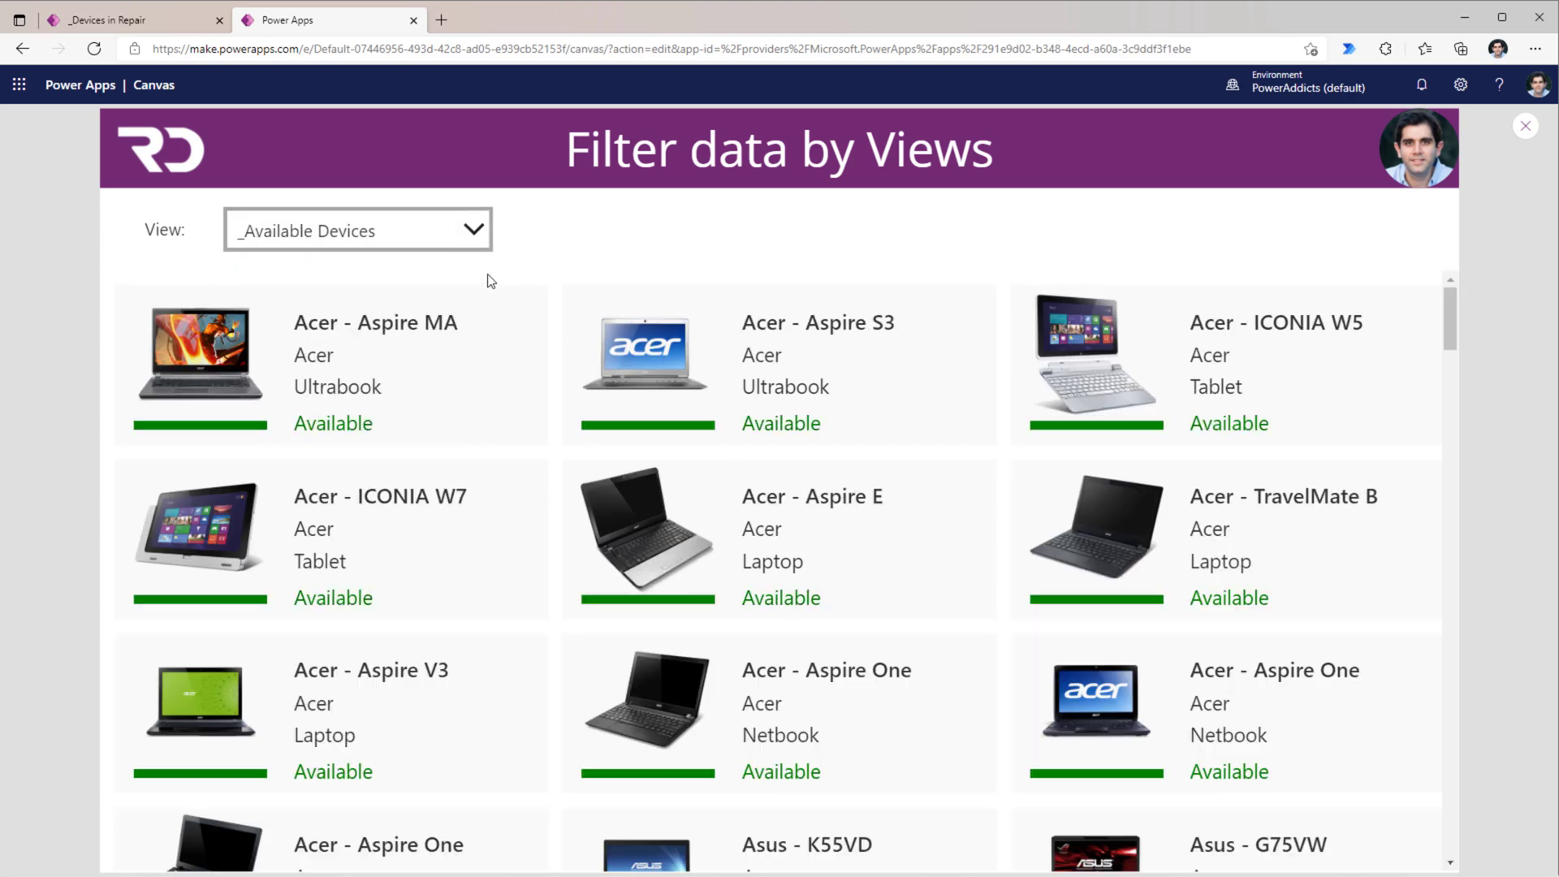
pyautogui.click(391, 244)
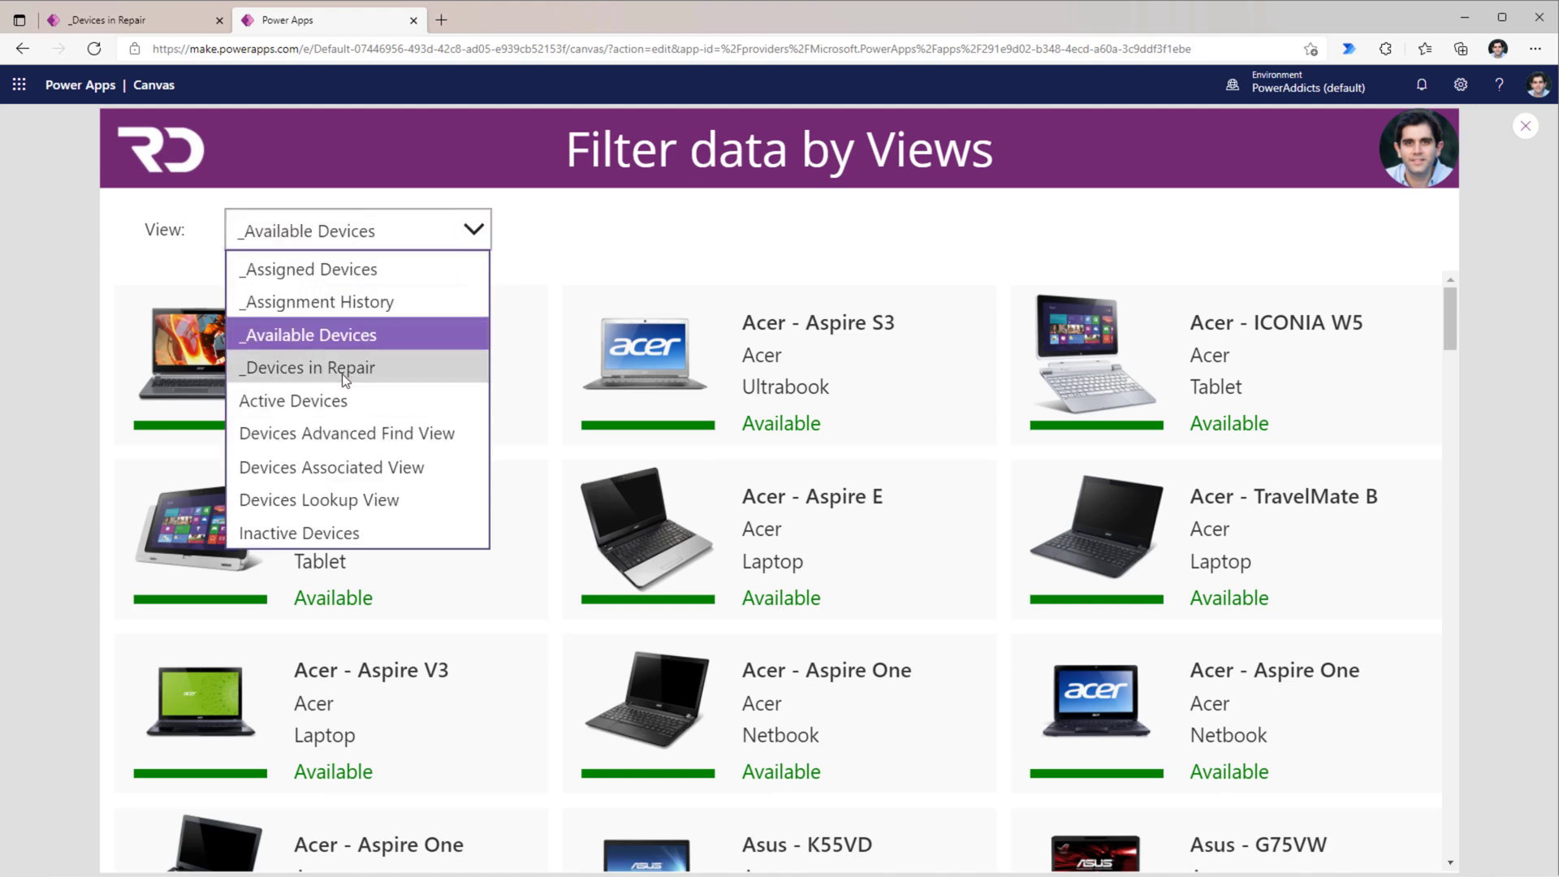
pyautogui.click(340, 369)
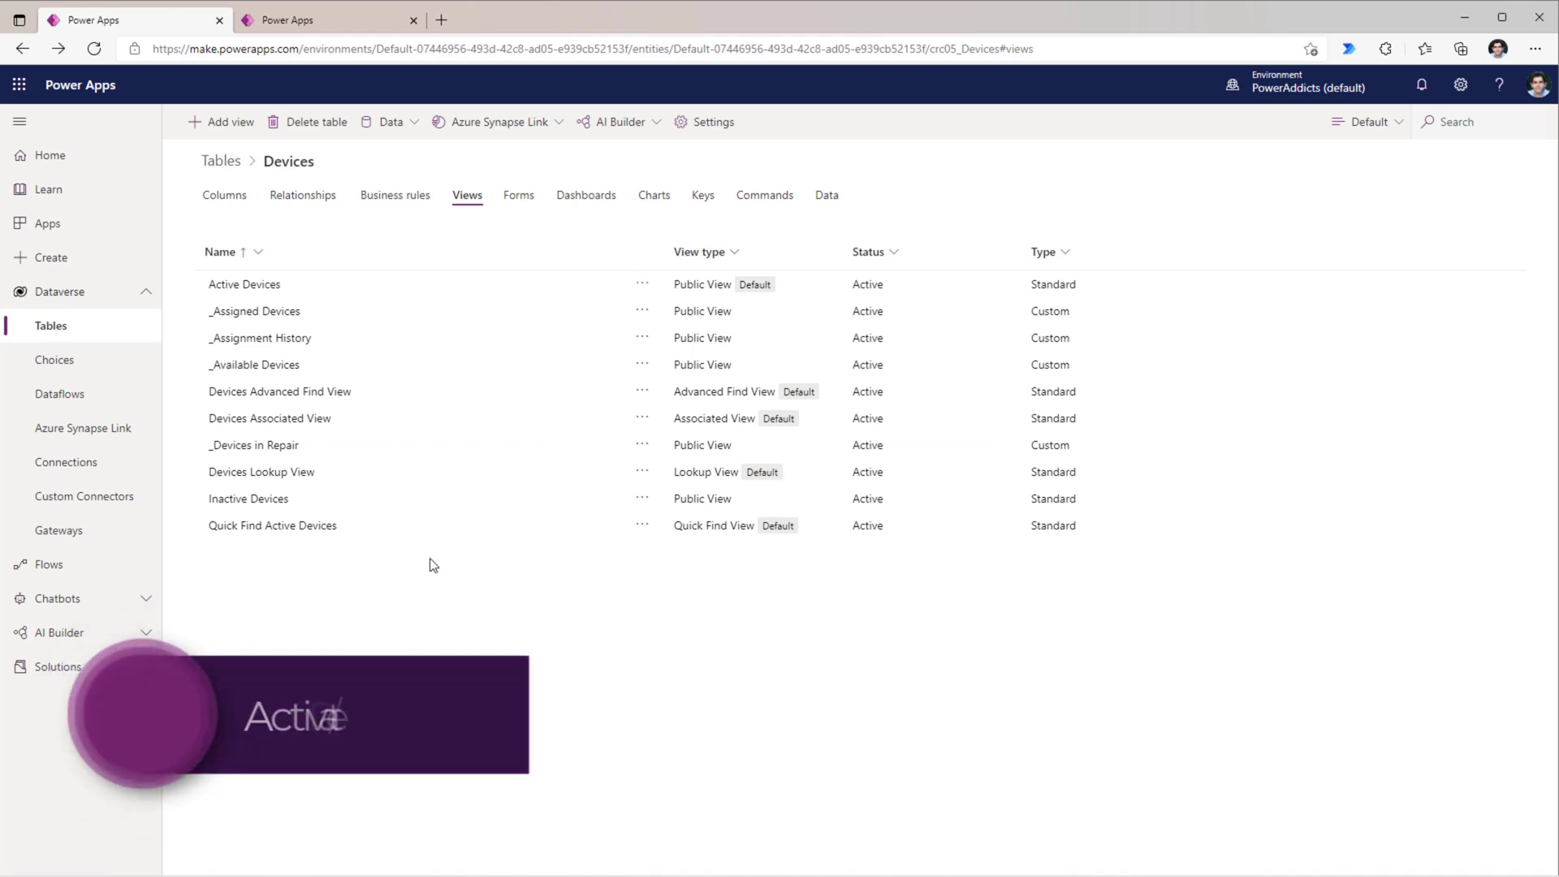
# Step: Deactivate the _Available Devices and _Assignment History views and check the View dropdown in the canvas app
pyautogui.click(653, 367)
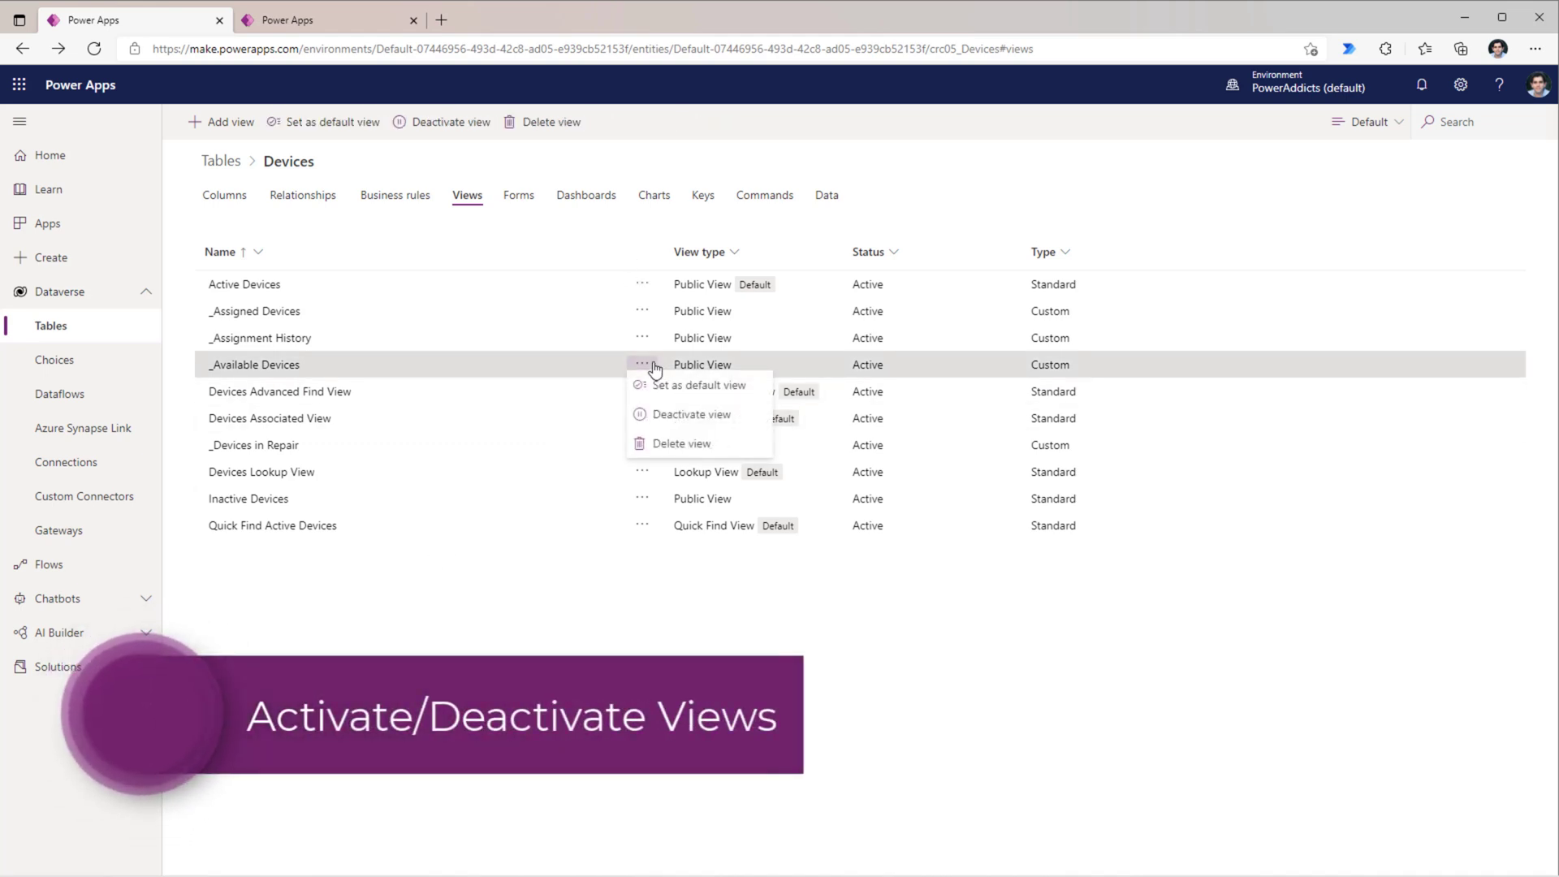
pyautogui.click(668, 418)
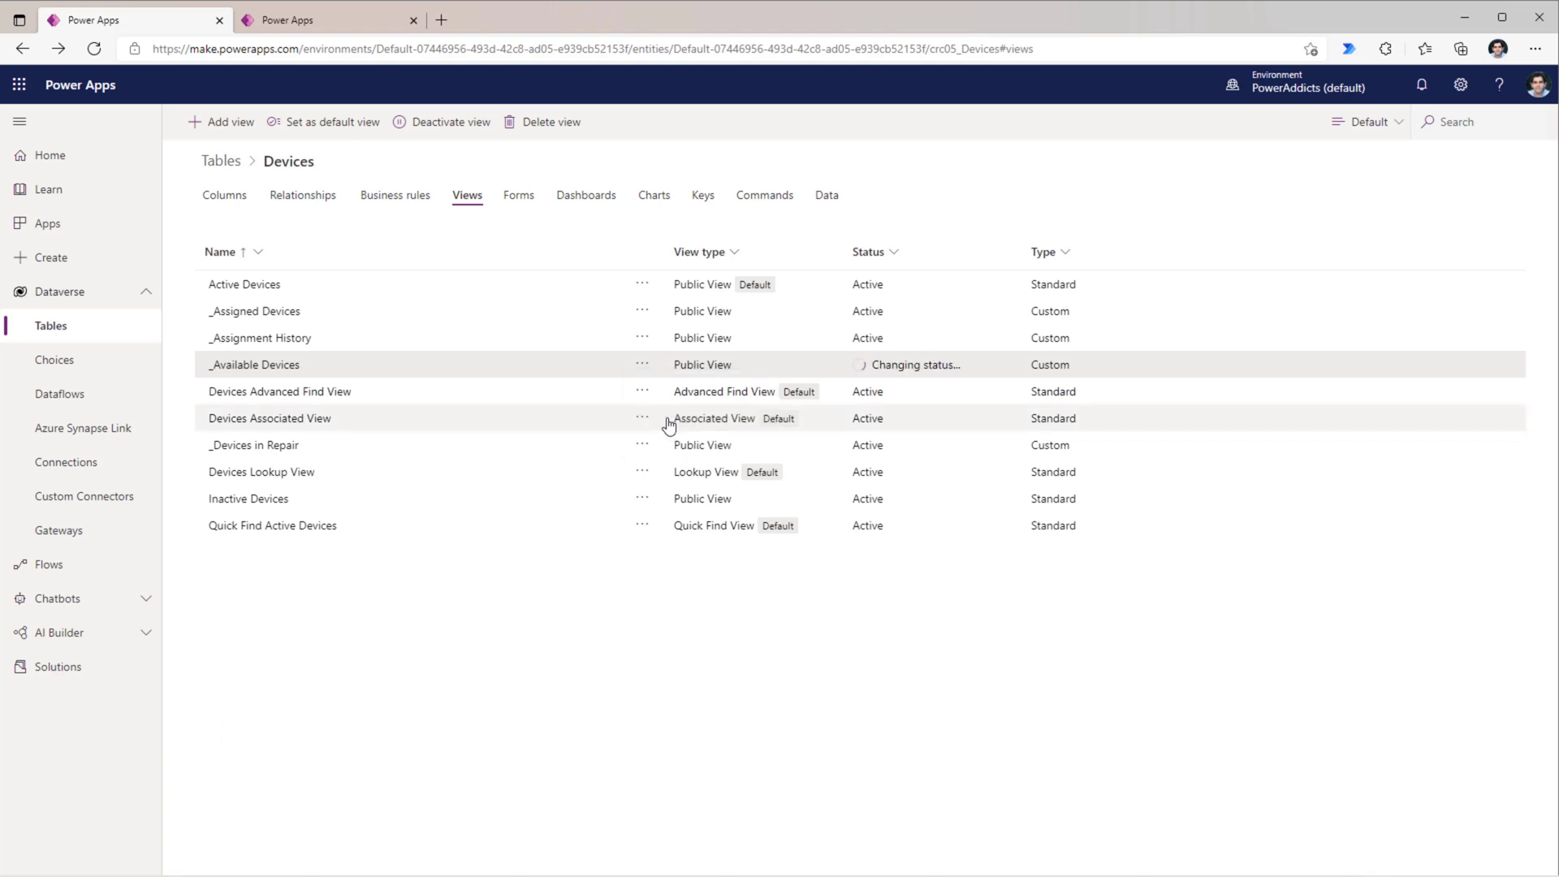
pyautogui.click(646, 341)
pyautogui.click(662, 390)
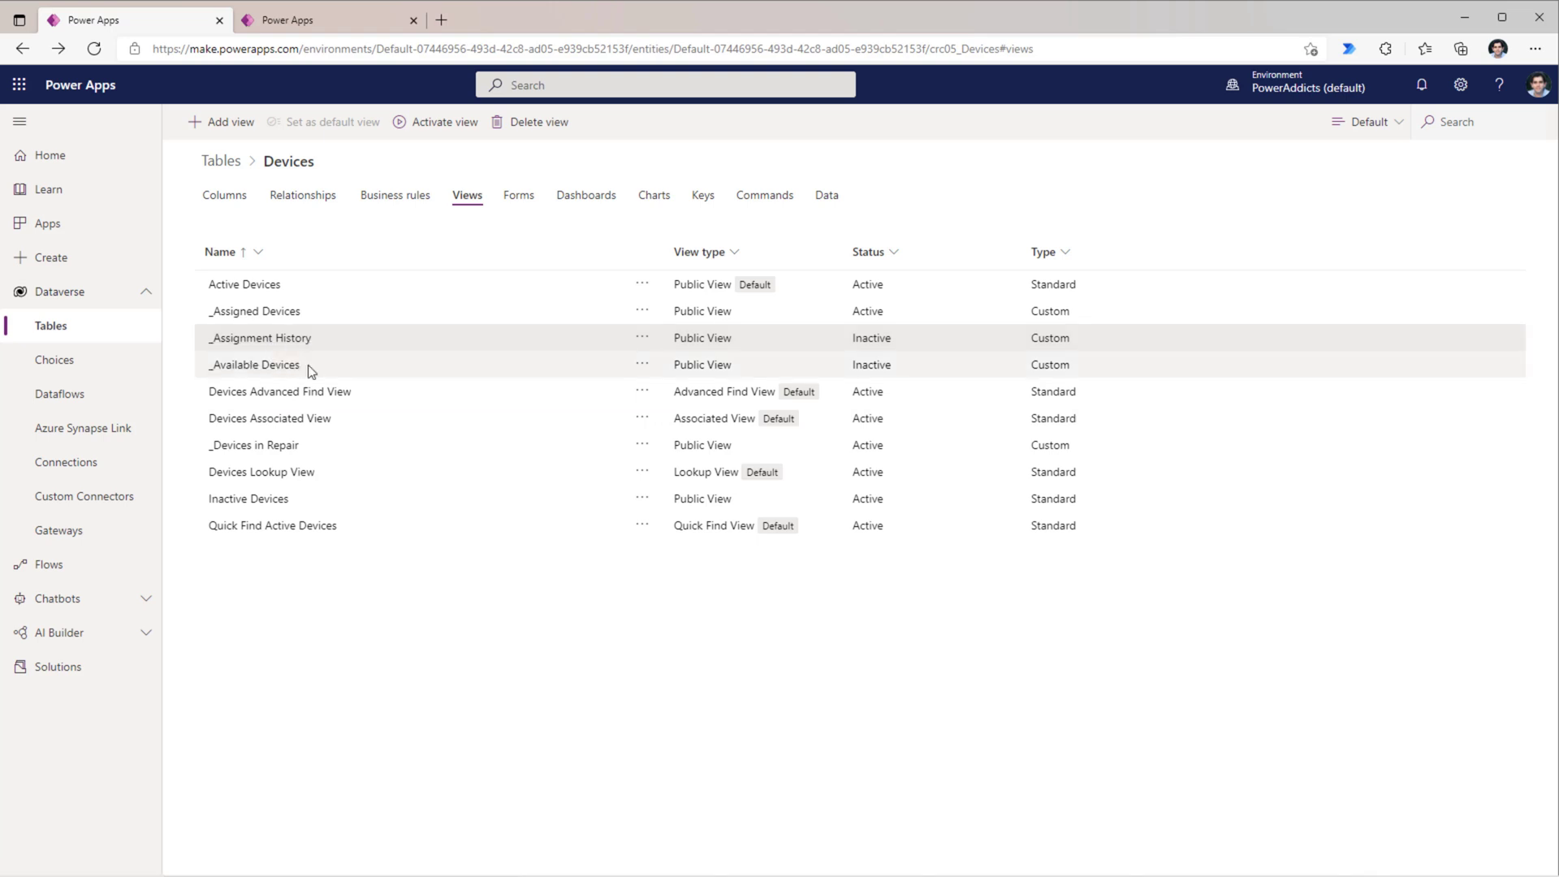
pyautogui.click(311, 29)
pyautogui.click(401, 225)
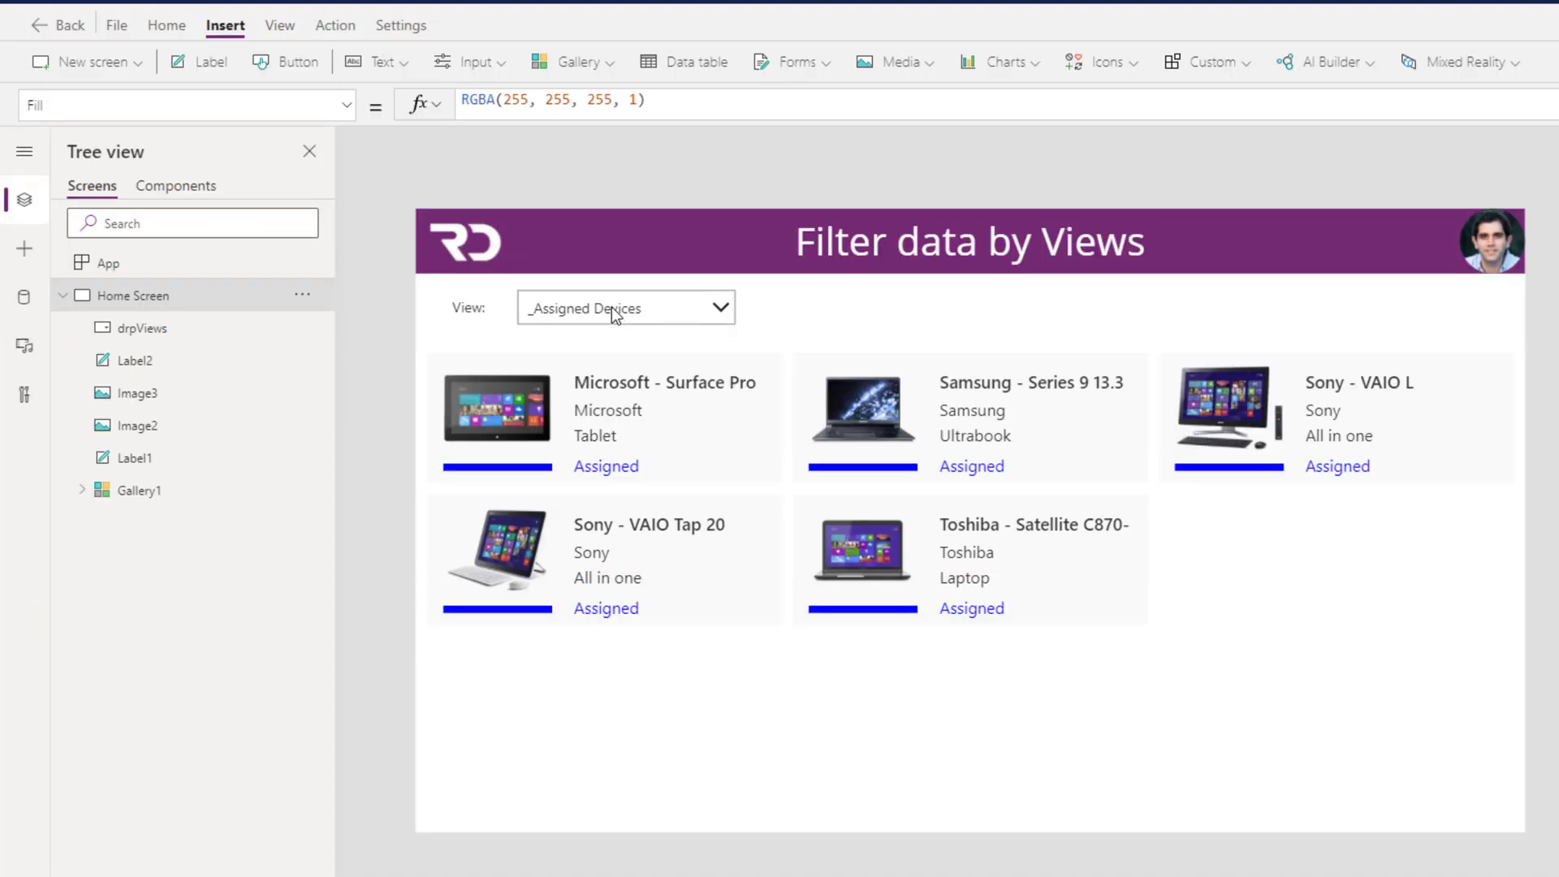
# Step: Set the Items formula of drpViews to Filter(Choices('Devices (Views)'),StartsWith(Value,"_")) so only views with an underscore prefix are listed
pyautogui.click(584, 307)
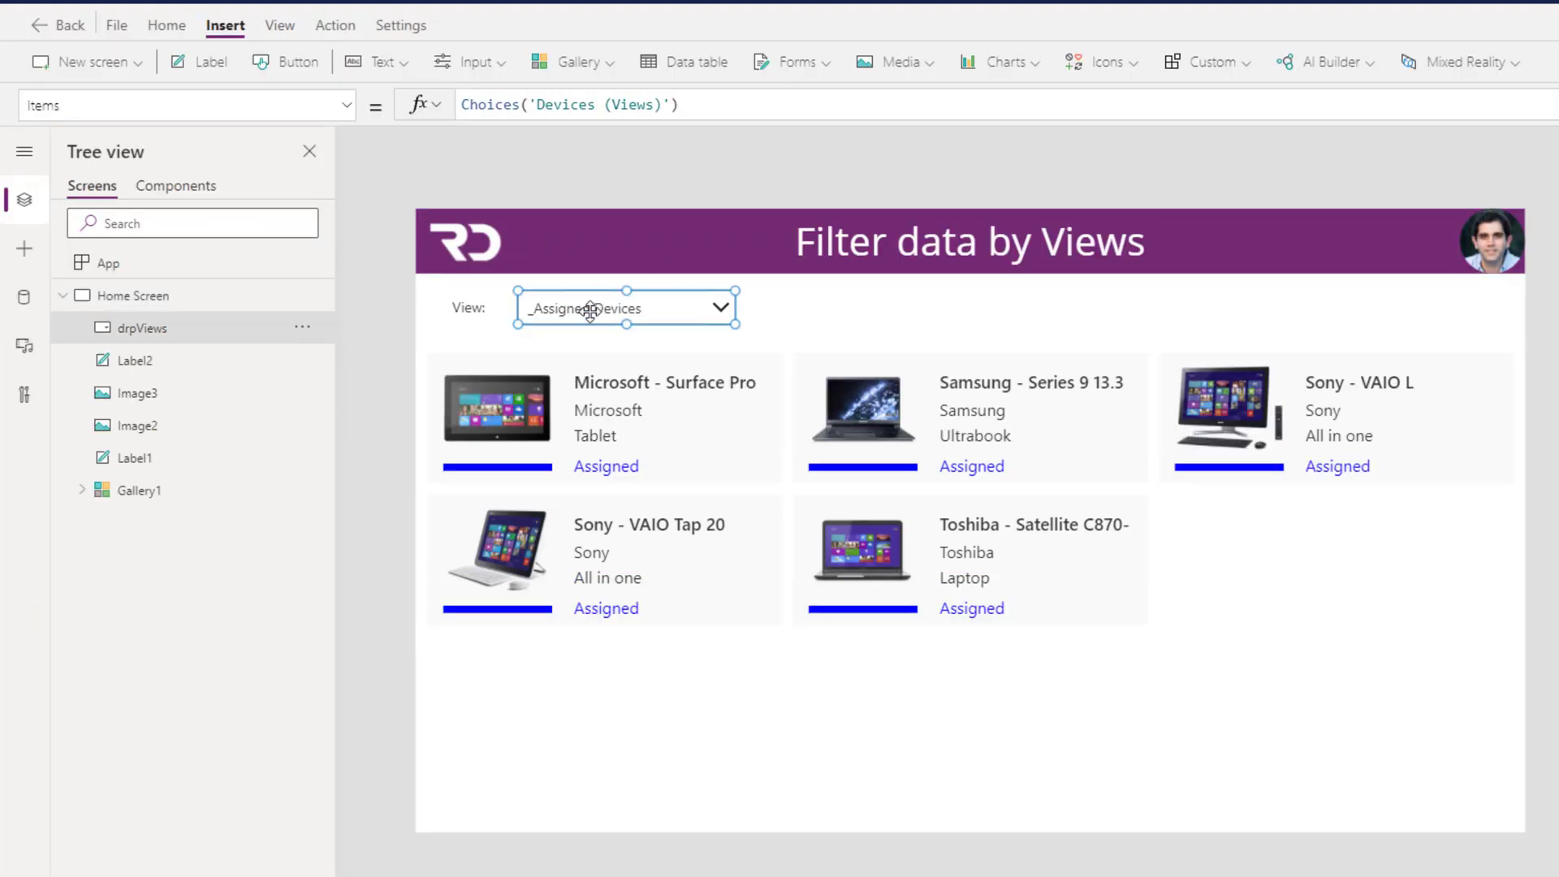
pyautogui.click(463, 105)
pyautogui.write('Filter(')
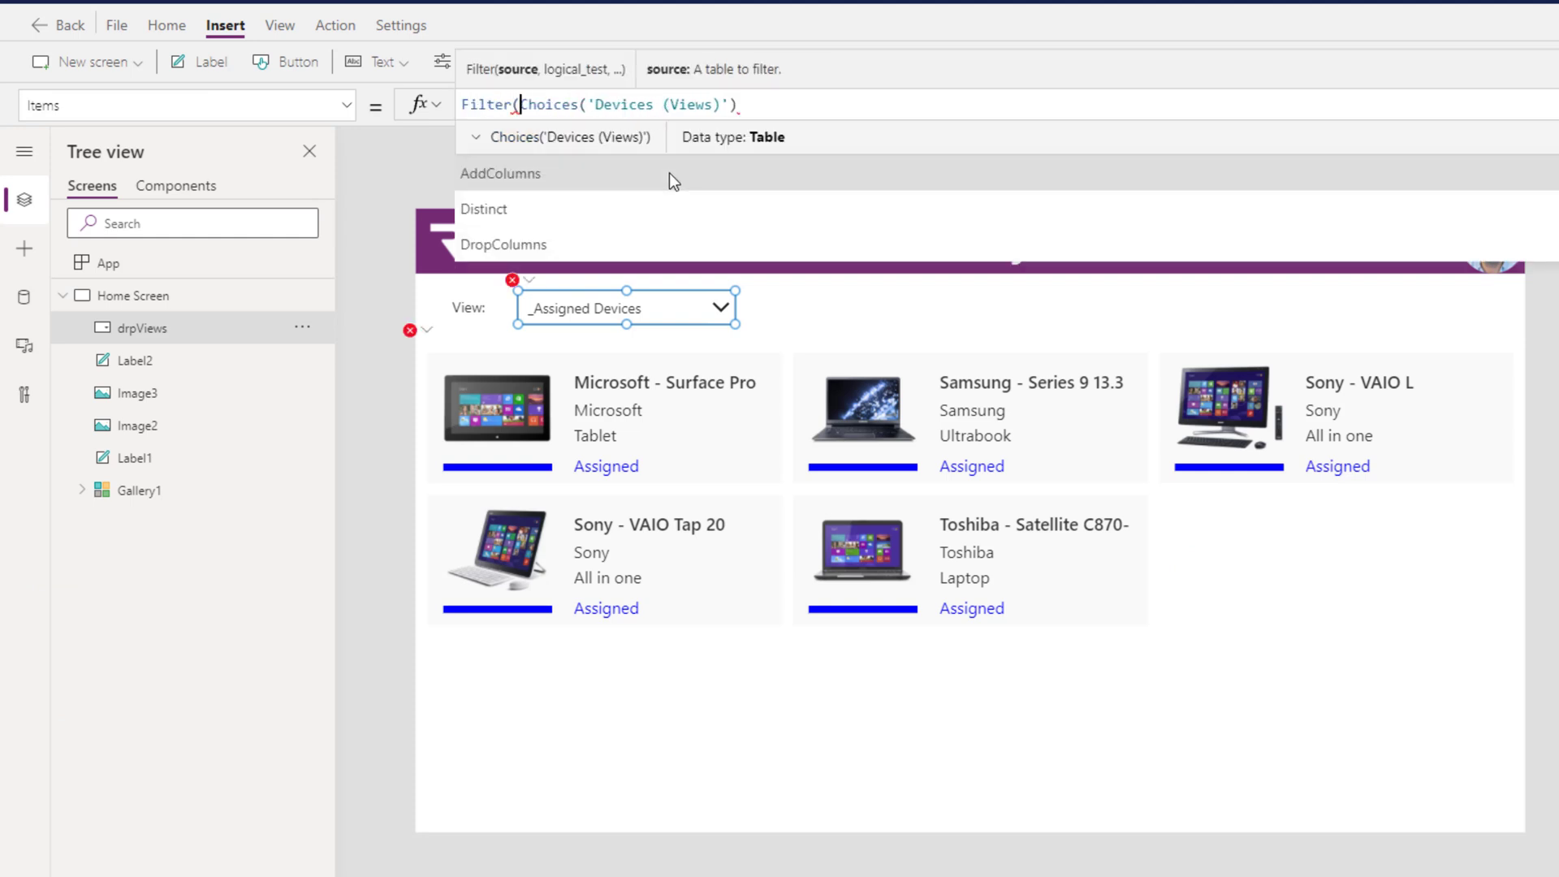
pyautogui.click(1055, 109)
pyautogui.write(',')
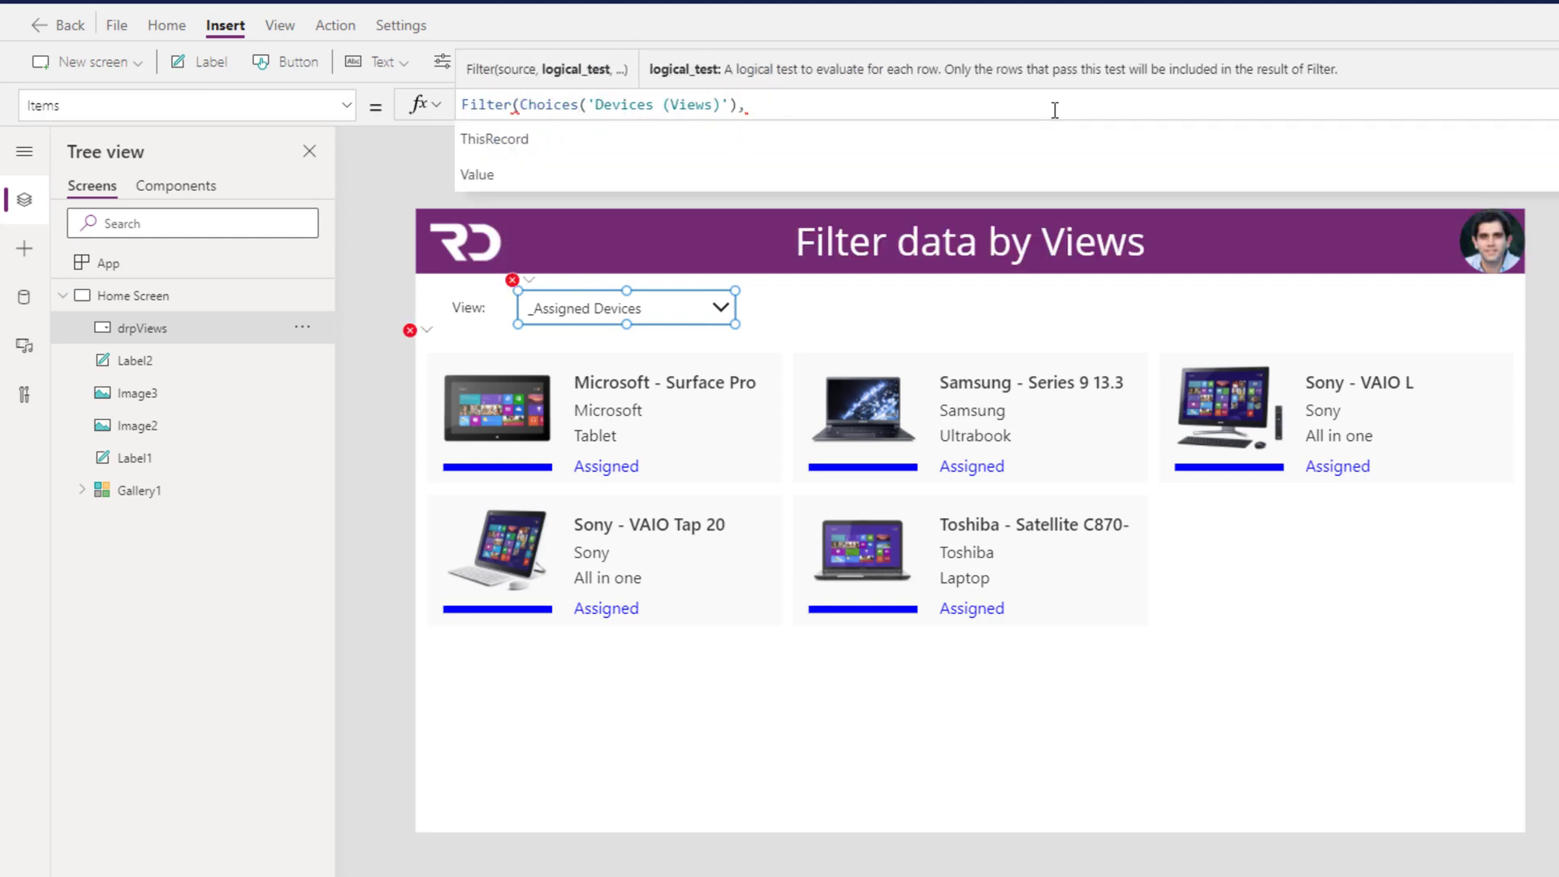
pyautogui.write('StartsWith(')
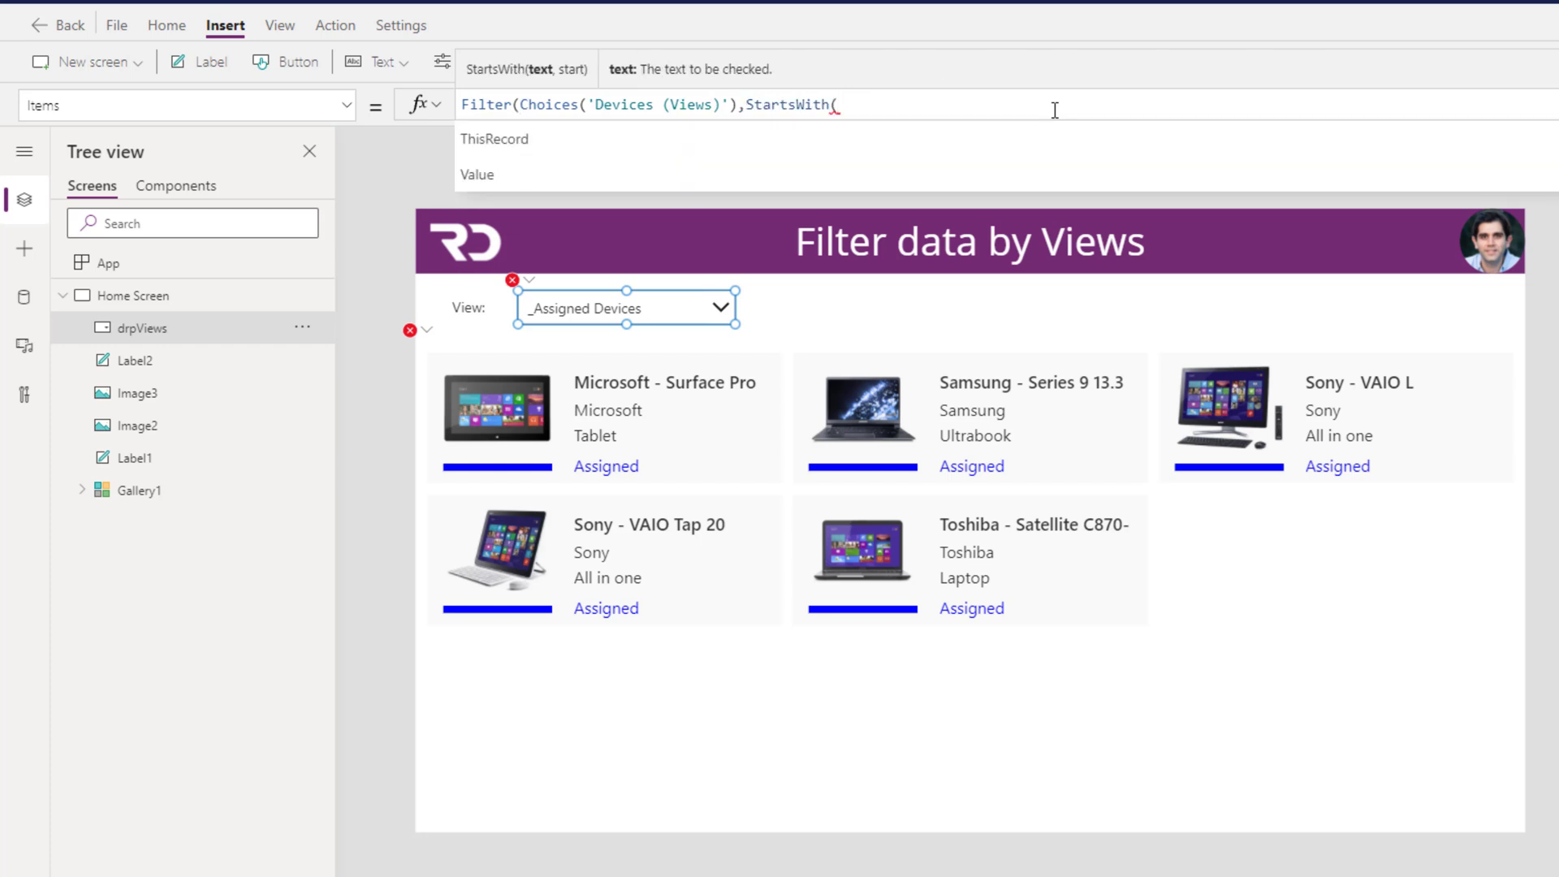
pyautogui.write('Value')
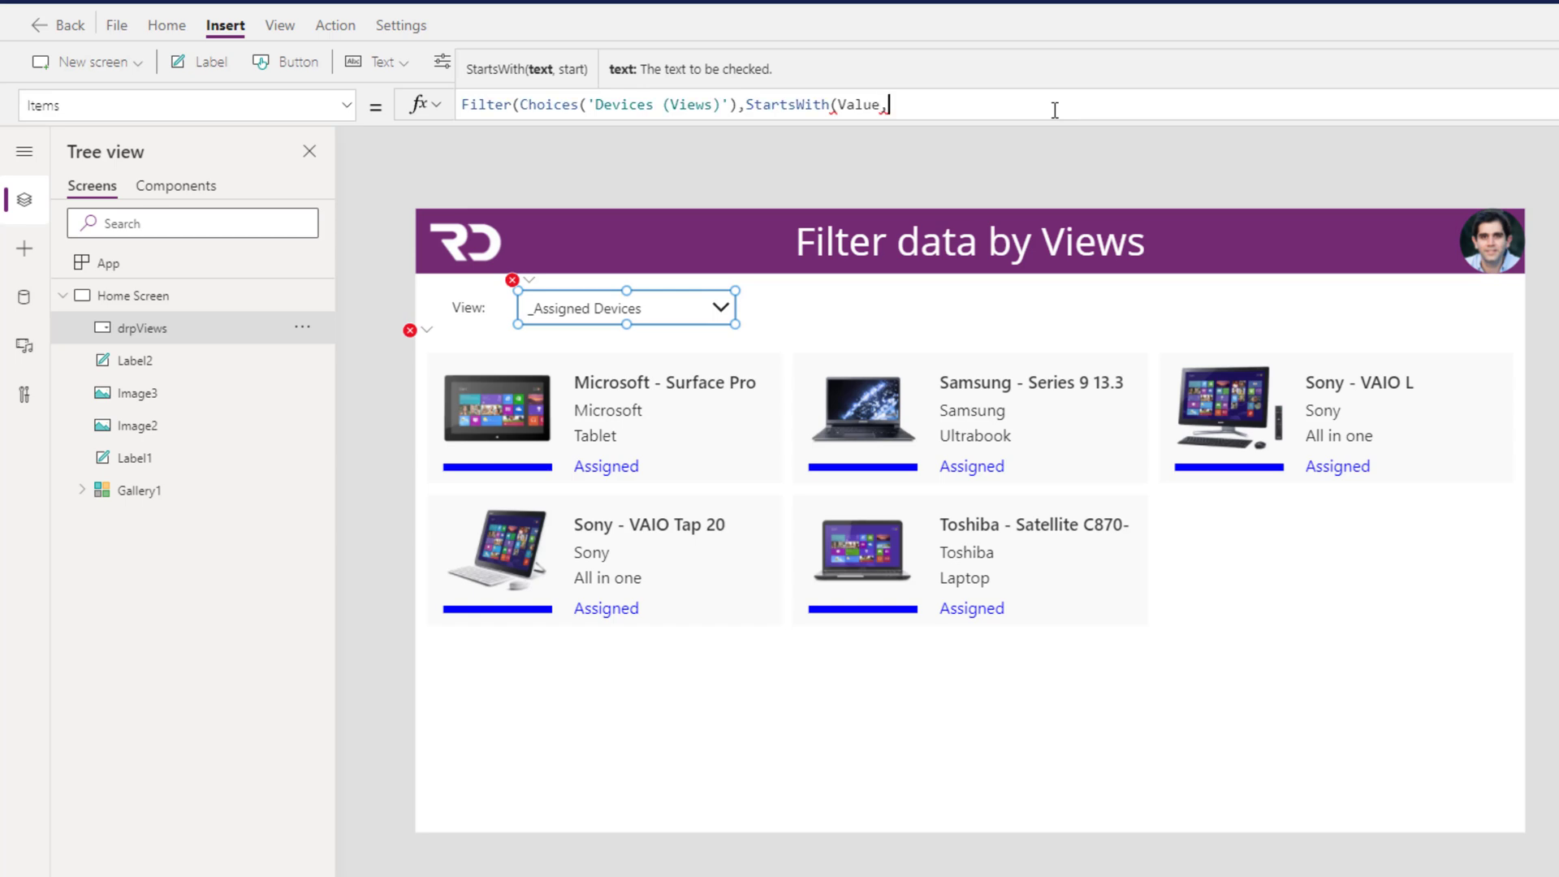
pyautogui.write(',"_"))')
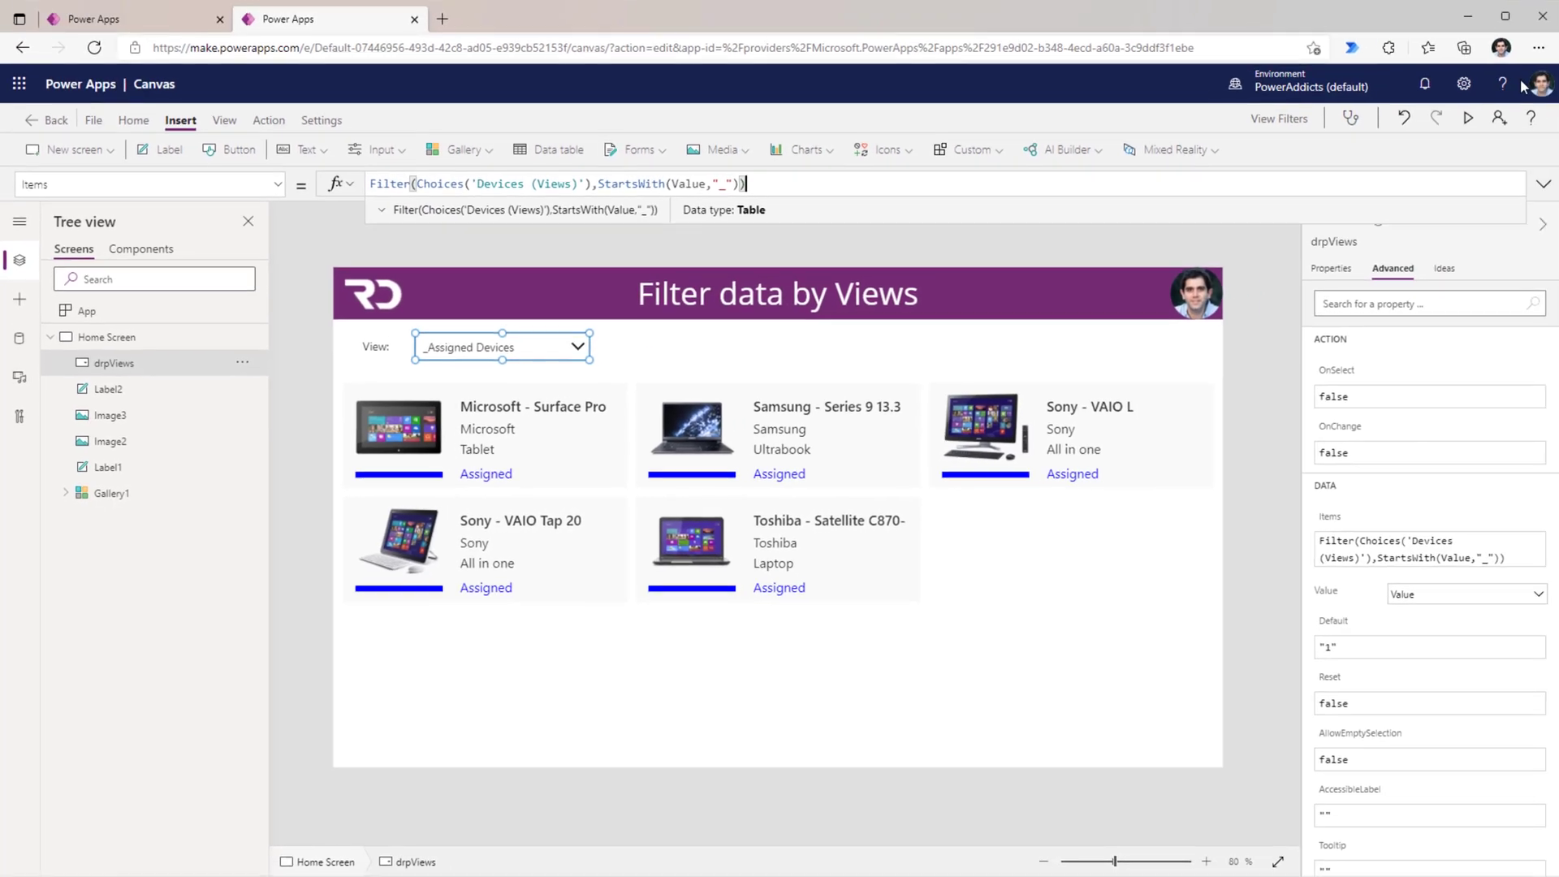
# Step: Preview the app and test the View dropdown with _Devices in Repair and _Assigned Devices
pyautogui.click(1465, 127)
pyautogui.click(419, 236)
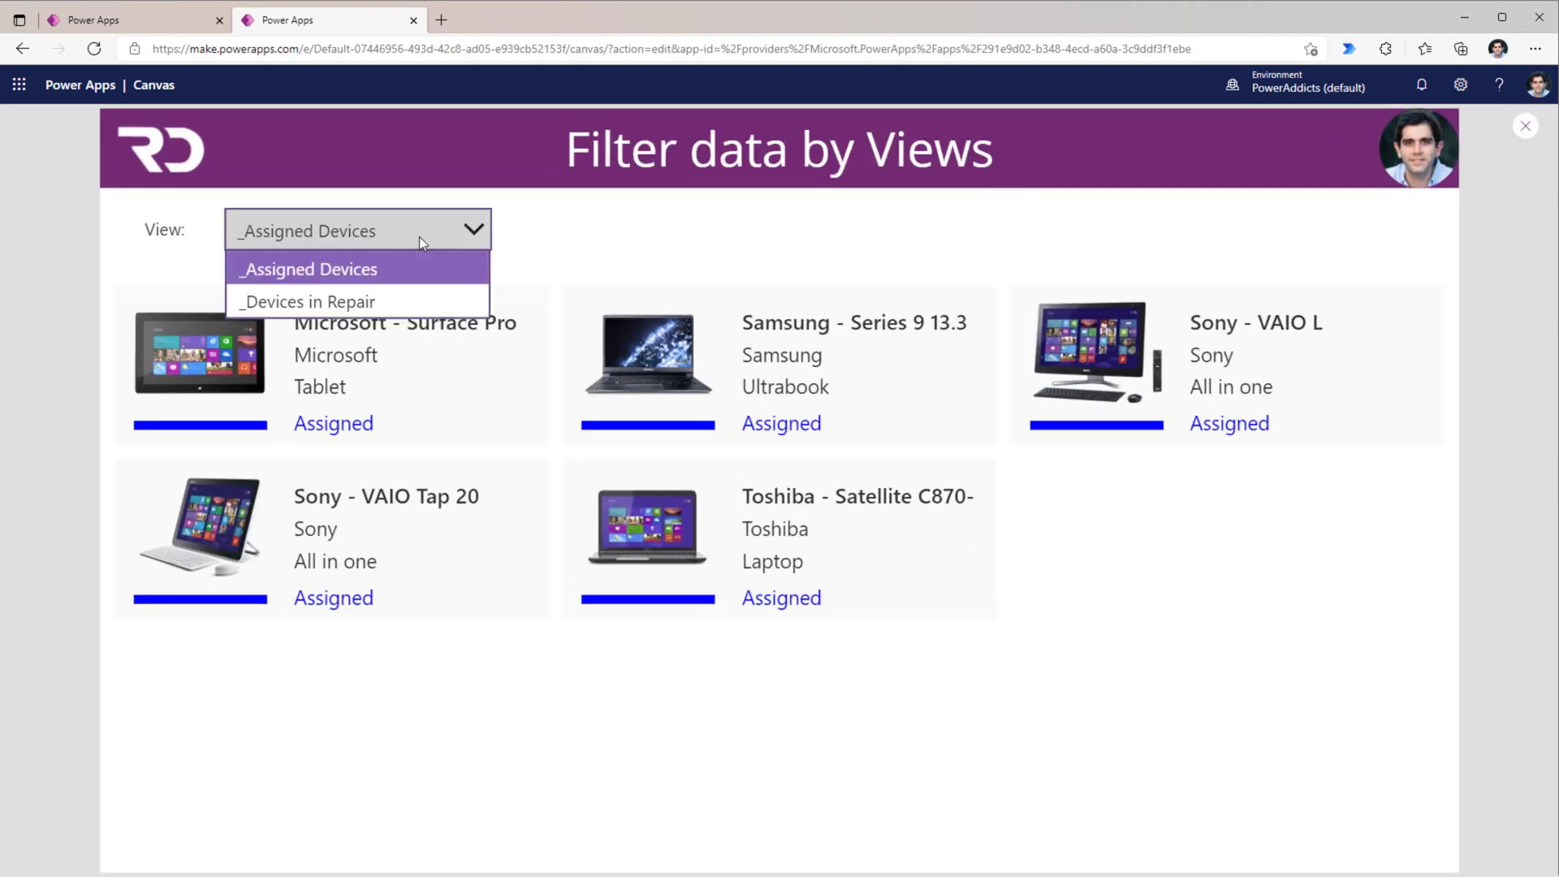
pyautogui.click(407, 294)
pyautogui.click(398, 234)
pyautogui.click(391, 271)
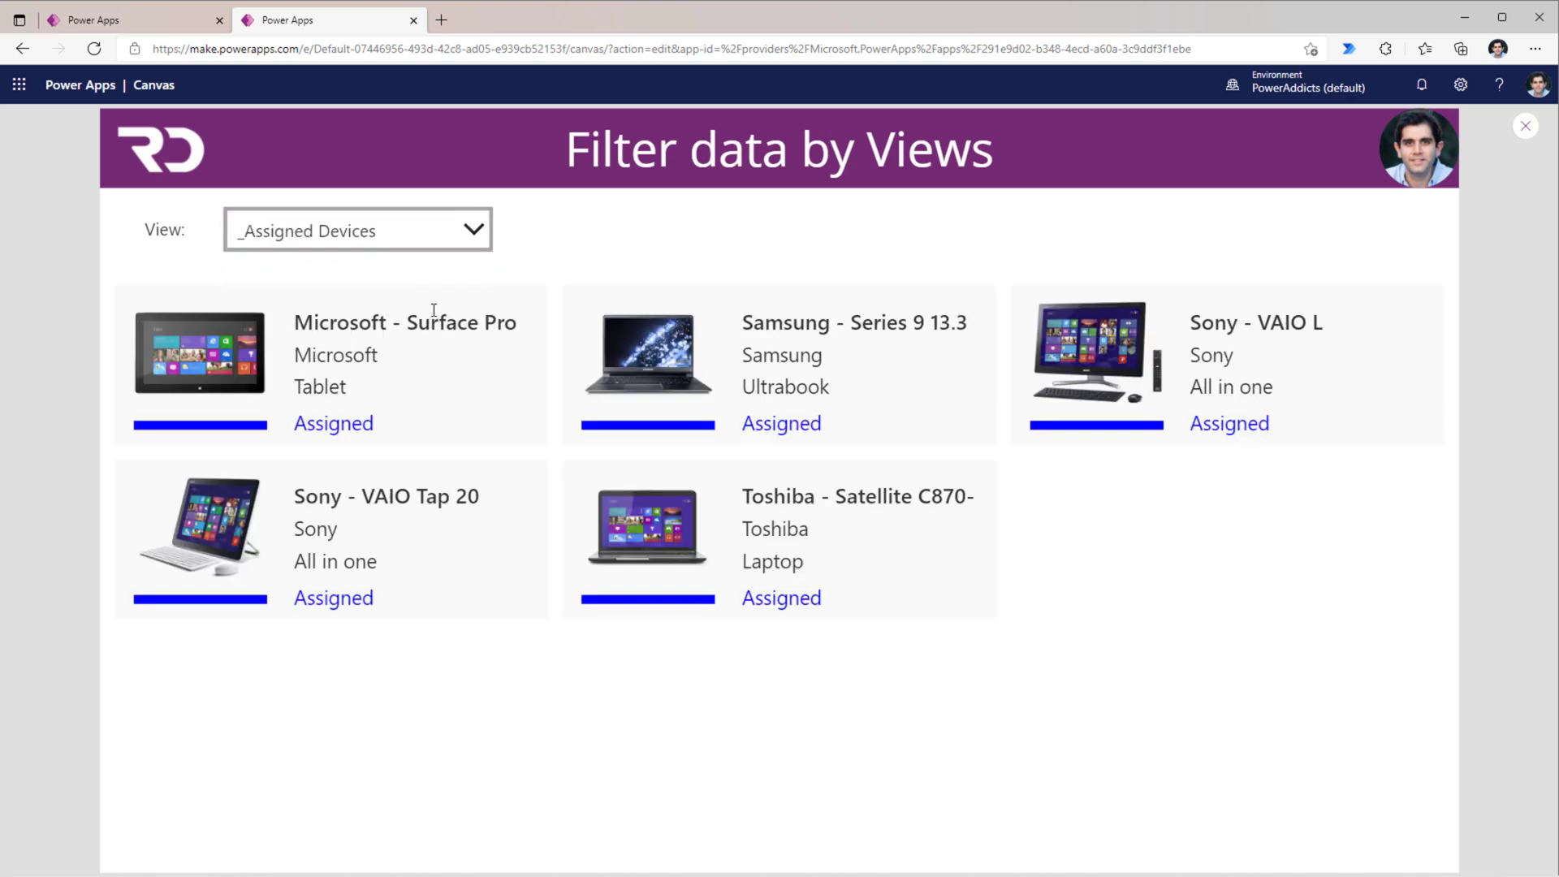
# Step: Switch to the Devices table's views and activate the _Assignment History view
pyautogui.click(155, 20)
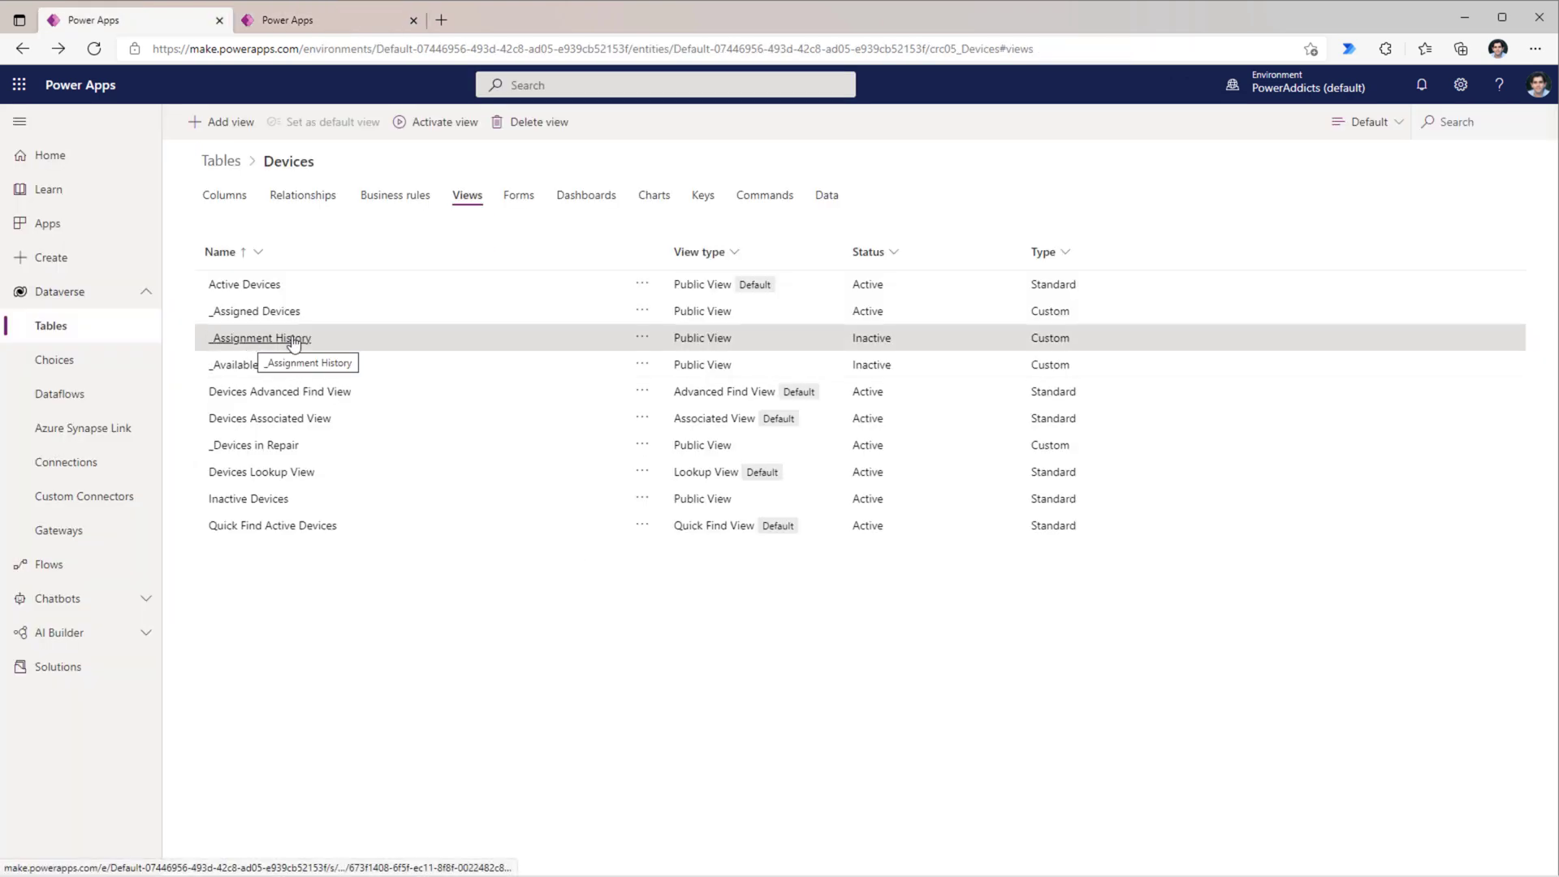
pyautogui.click(641, 337)
pyautogui.click(679, 391)
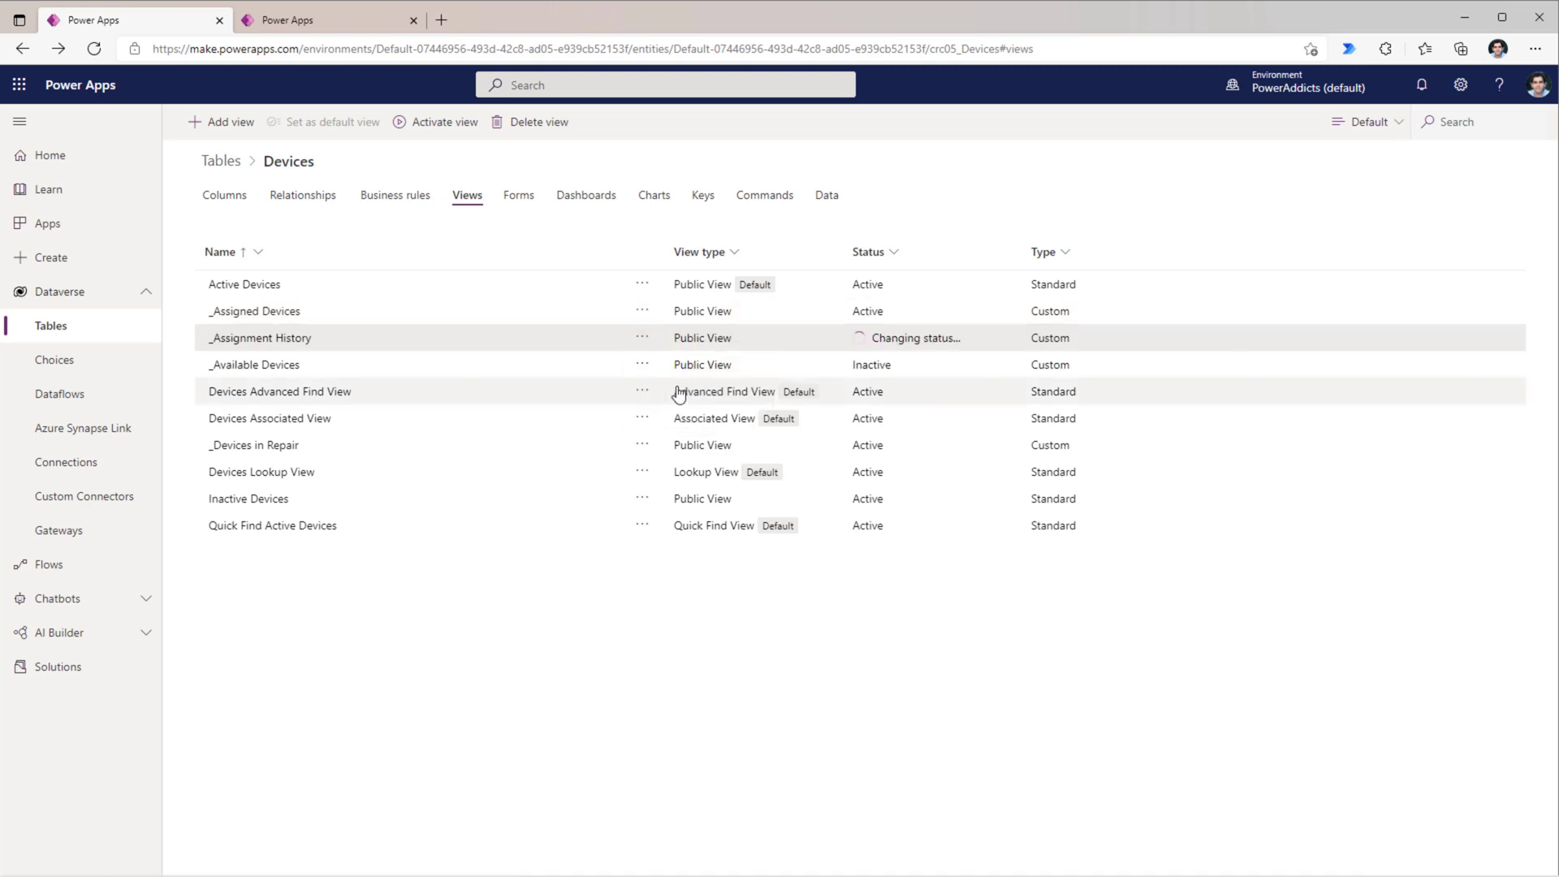
# Step: Open the _Assignment History view and inspect its filter on the related Device Assignment History table
pyautogui.click(278, 340)
pyautogui.click(1380, 530)
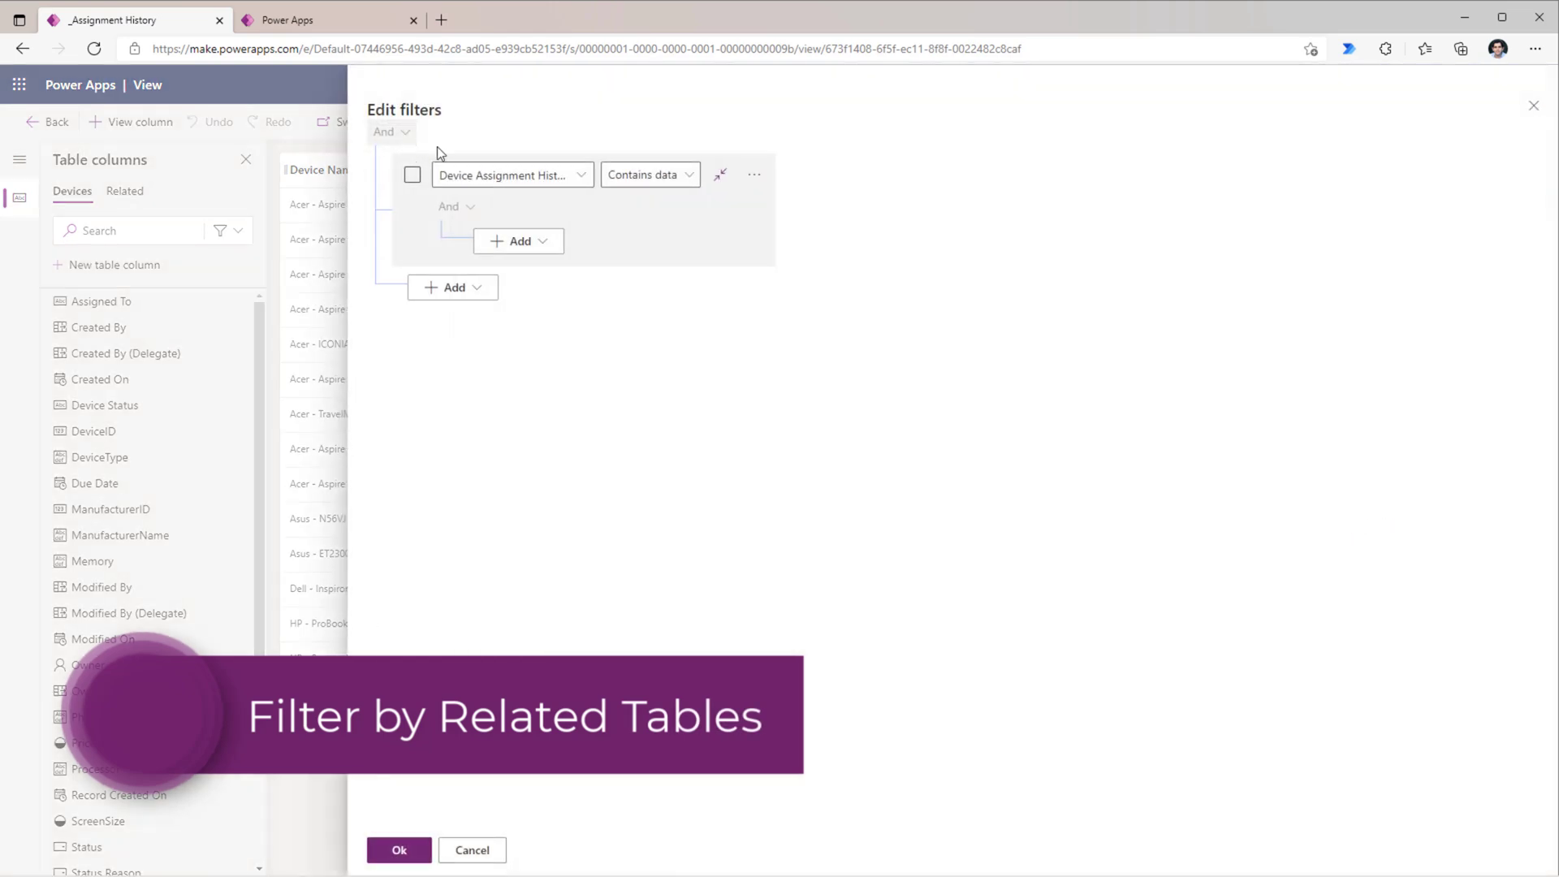
pyautogui.click(572, 178)
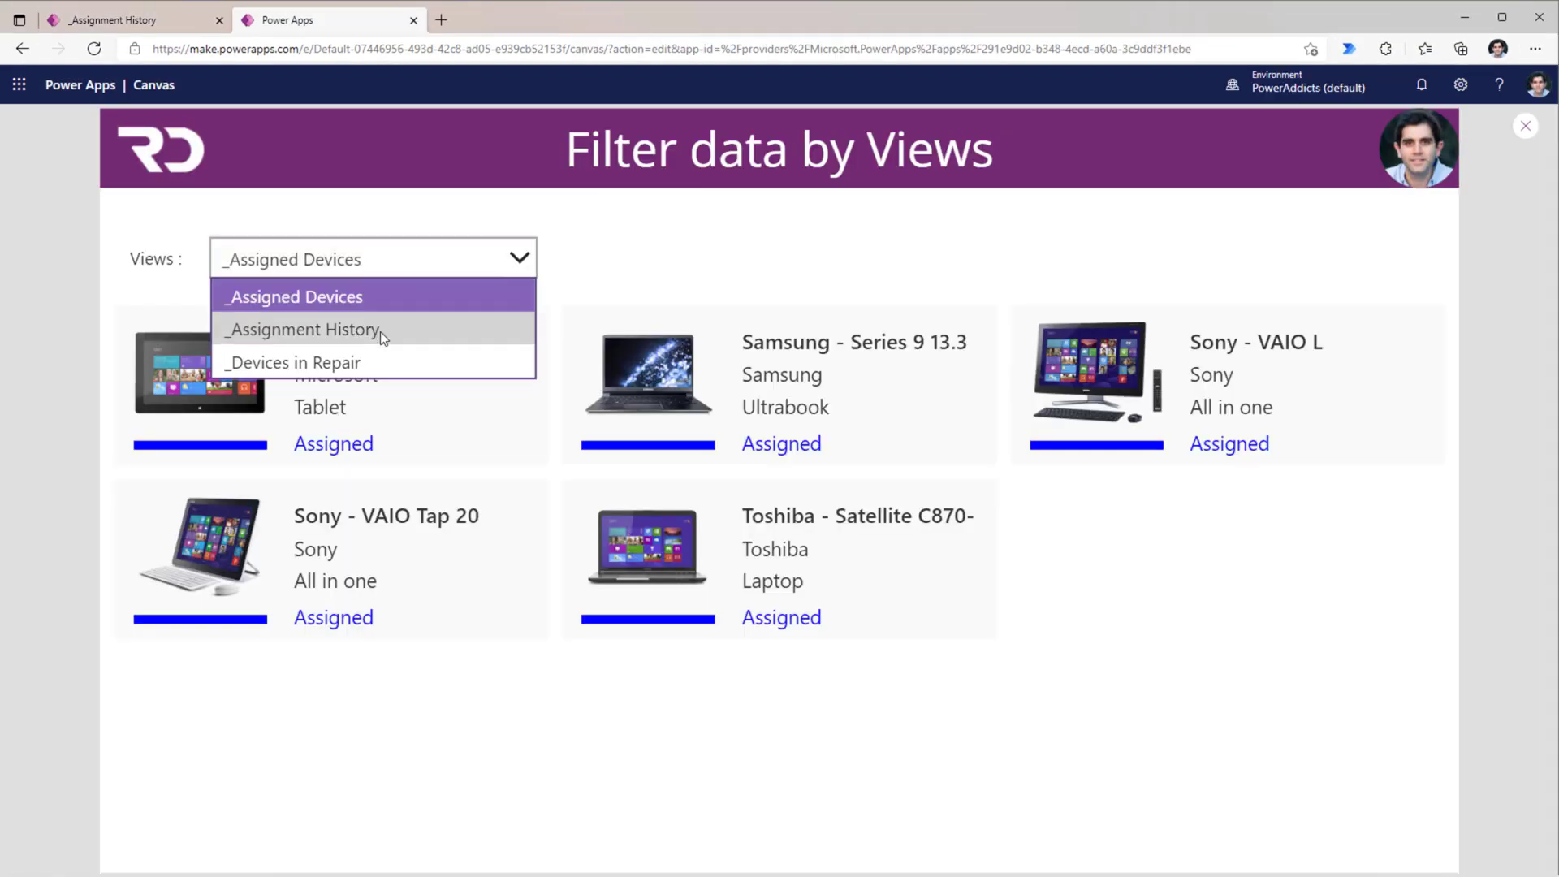
# Step: Filter the previewed gallery by the _Assignment History view, look through the devices and open the history of the Asus - N56VJ
pyautogui.click(380, 331)
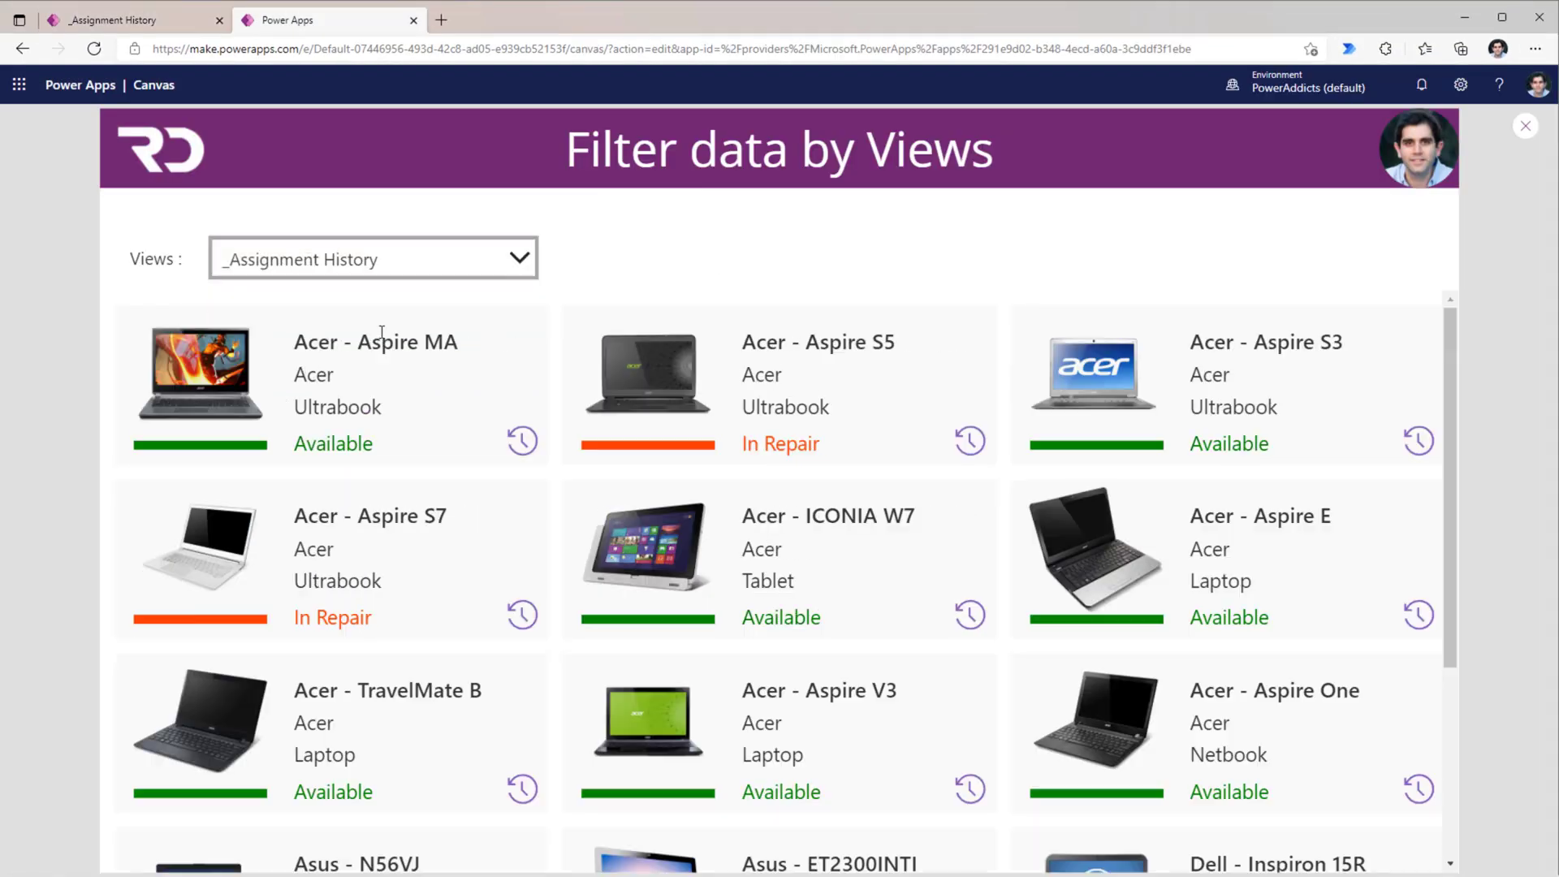
pyautogui.scroll(-4, 430, 389)
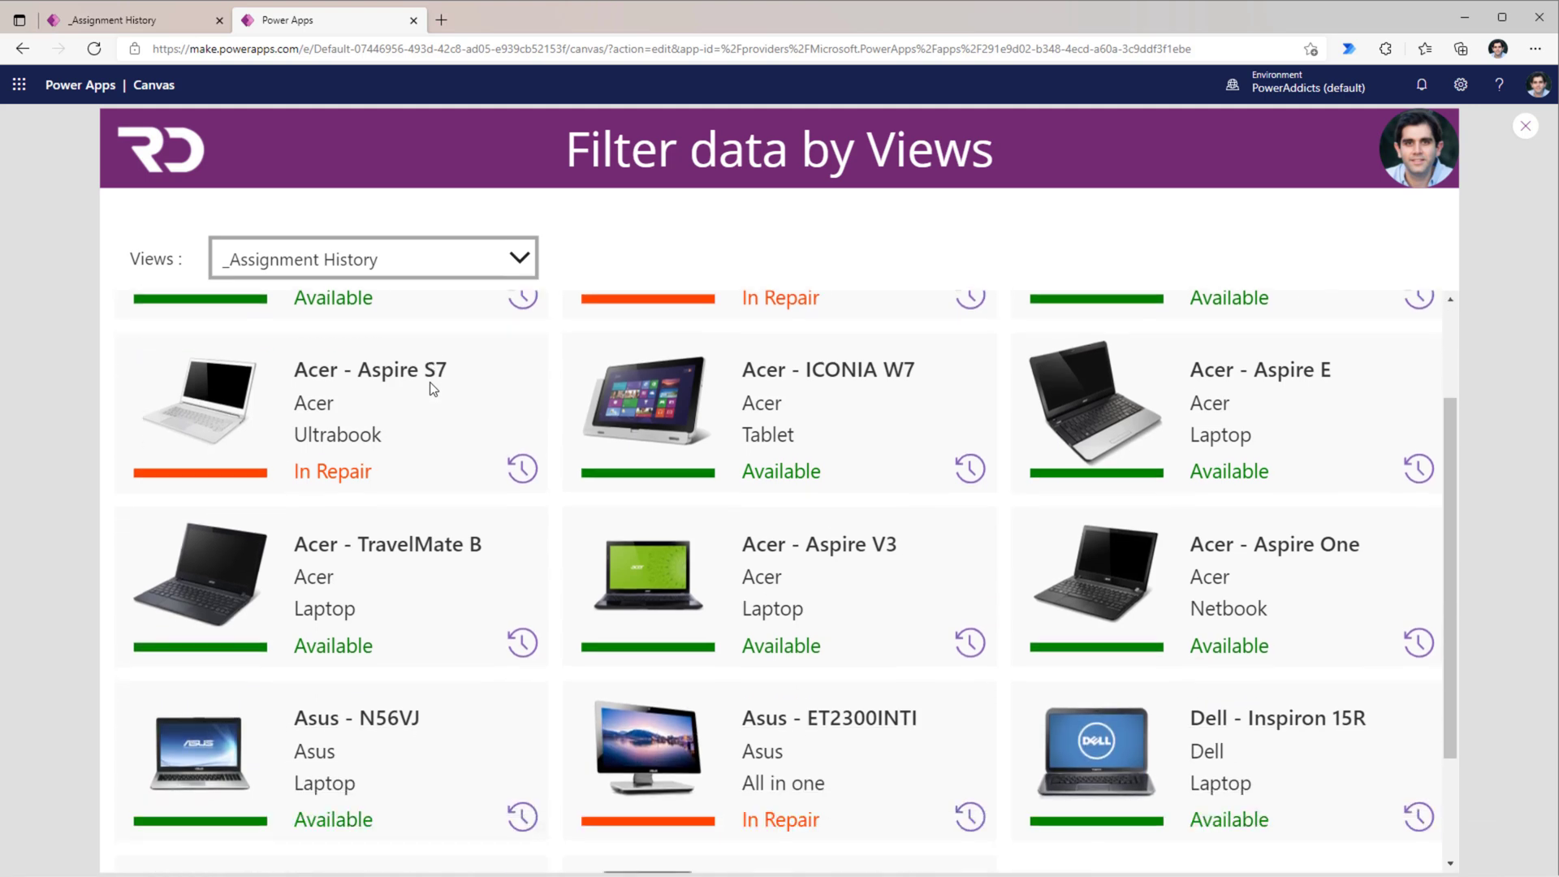
pyautogui.scroll(4, 425, 394)
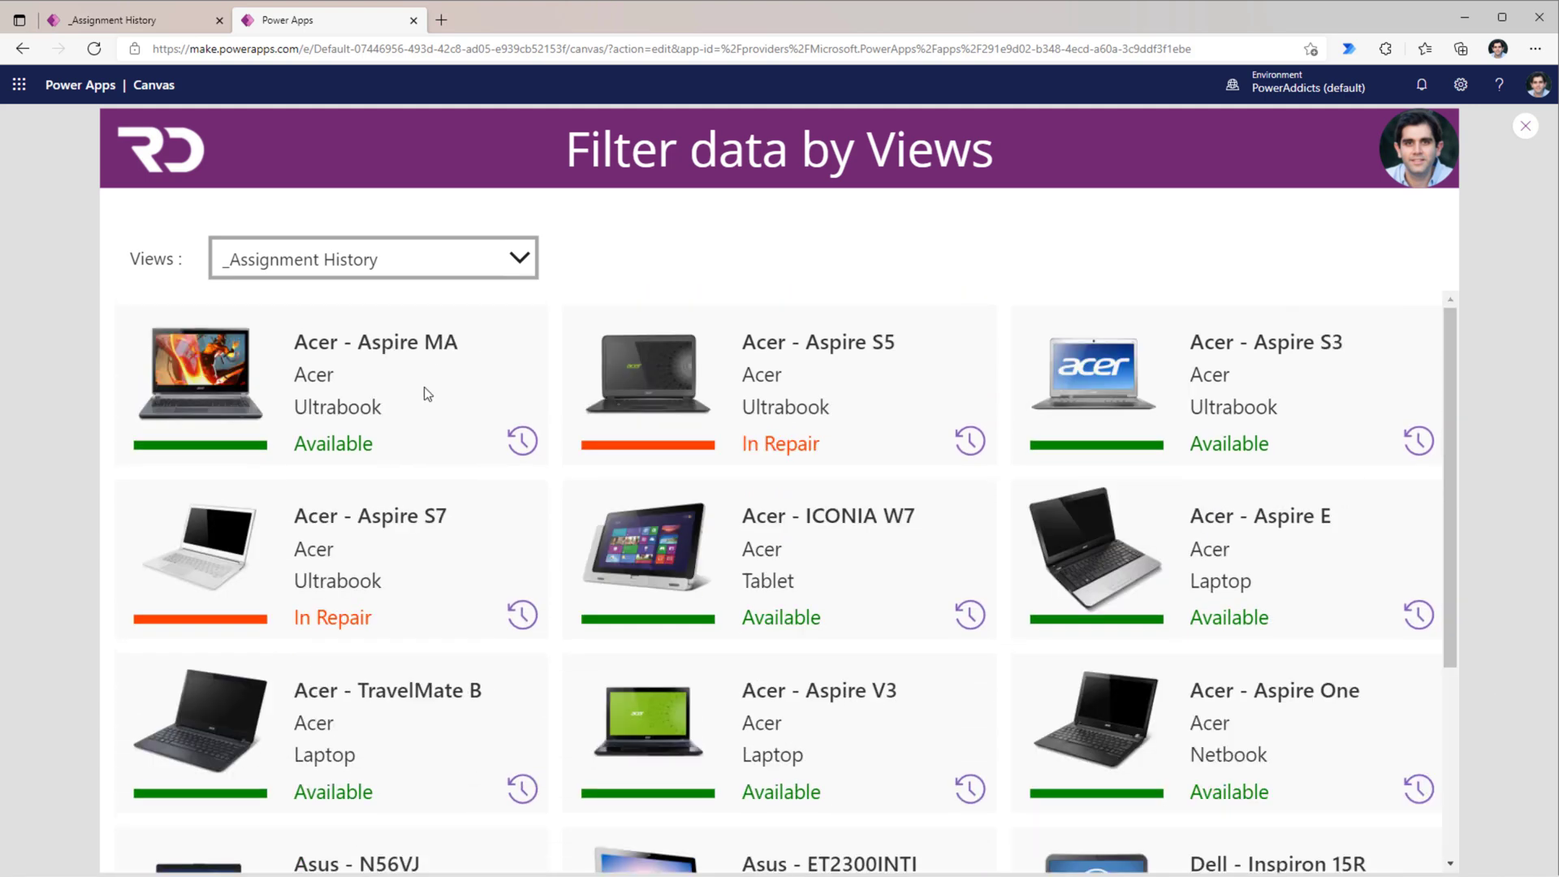
pyautogui.scroll(-4, 428, 393)
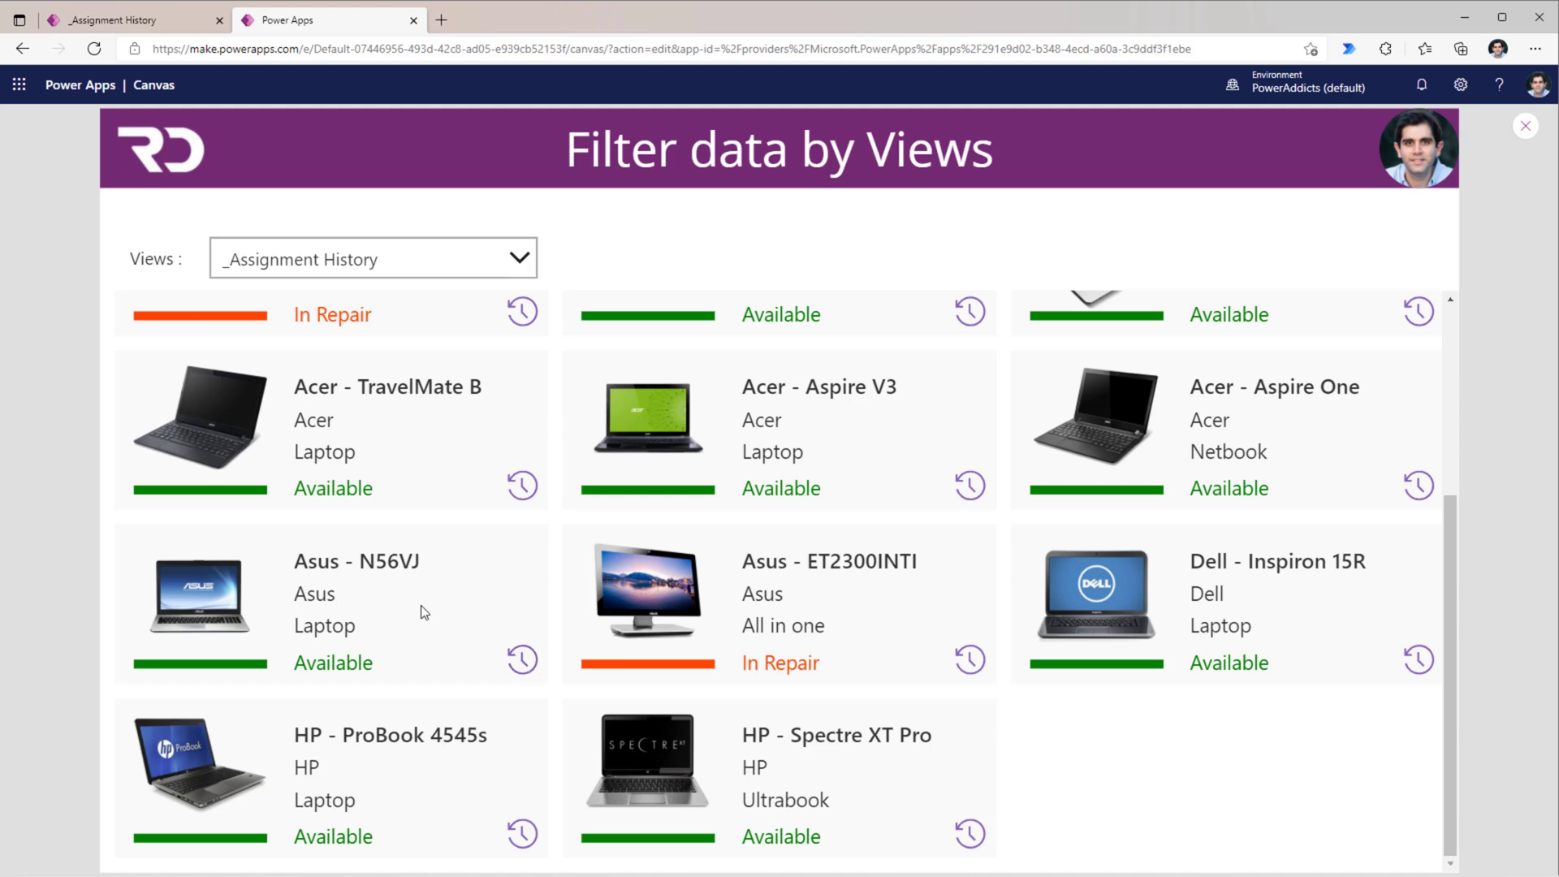
pyautogui.click(520, 656)
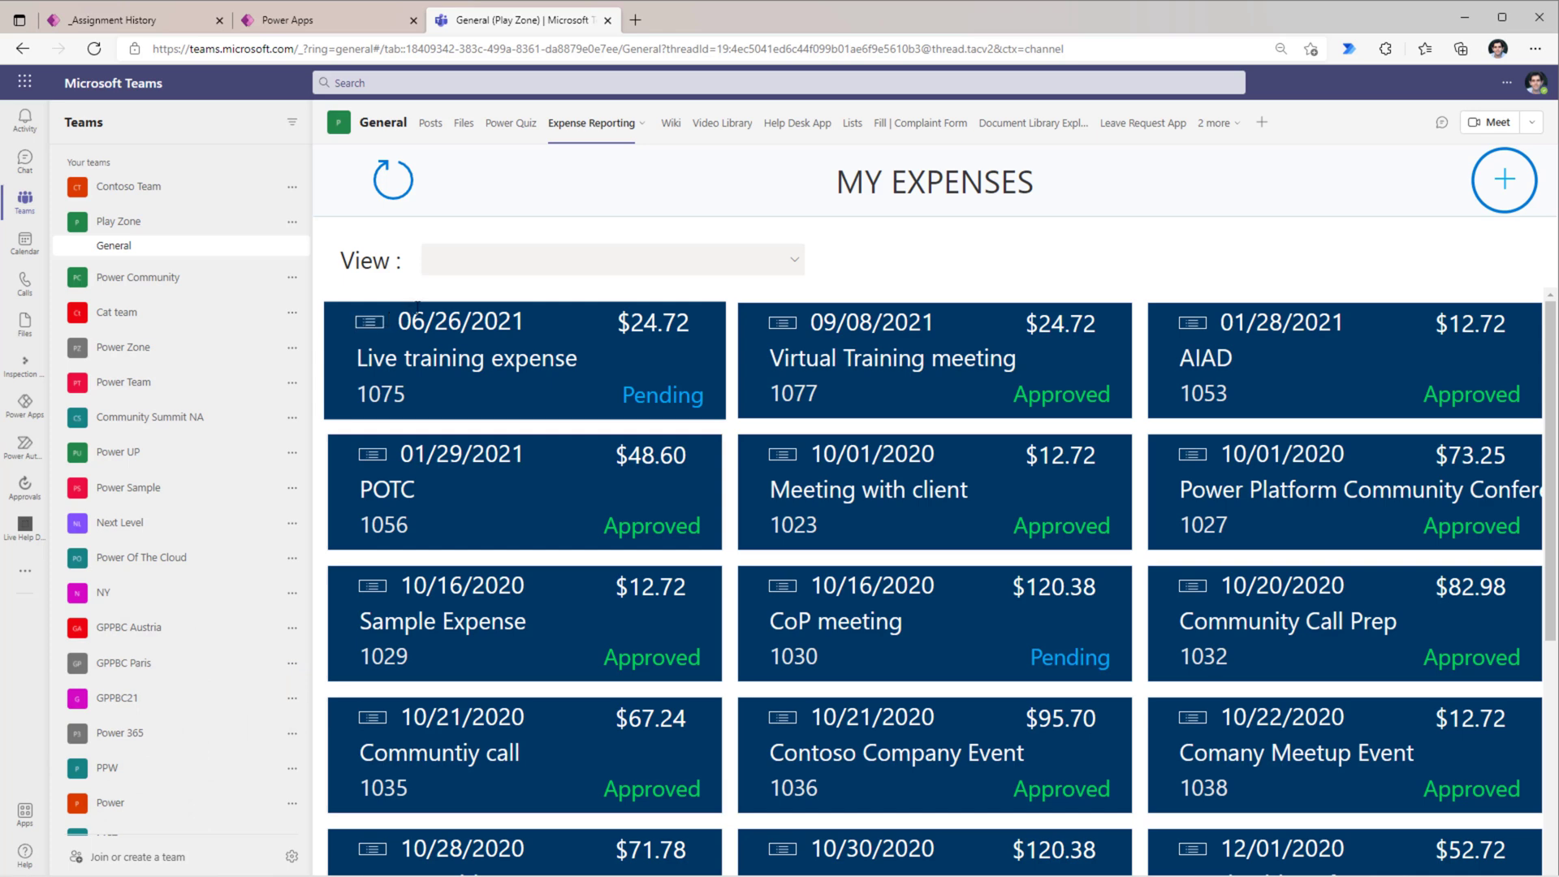
# Step: In the Expense Reporting app in Teams, test the Travel related Expenses and Approved & Transport > $50 views and inspect the Communtiy summit travel expense
pyautogui.click(567, 278)
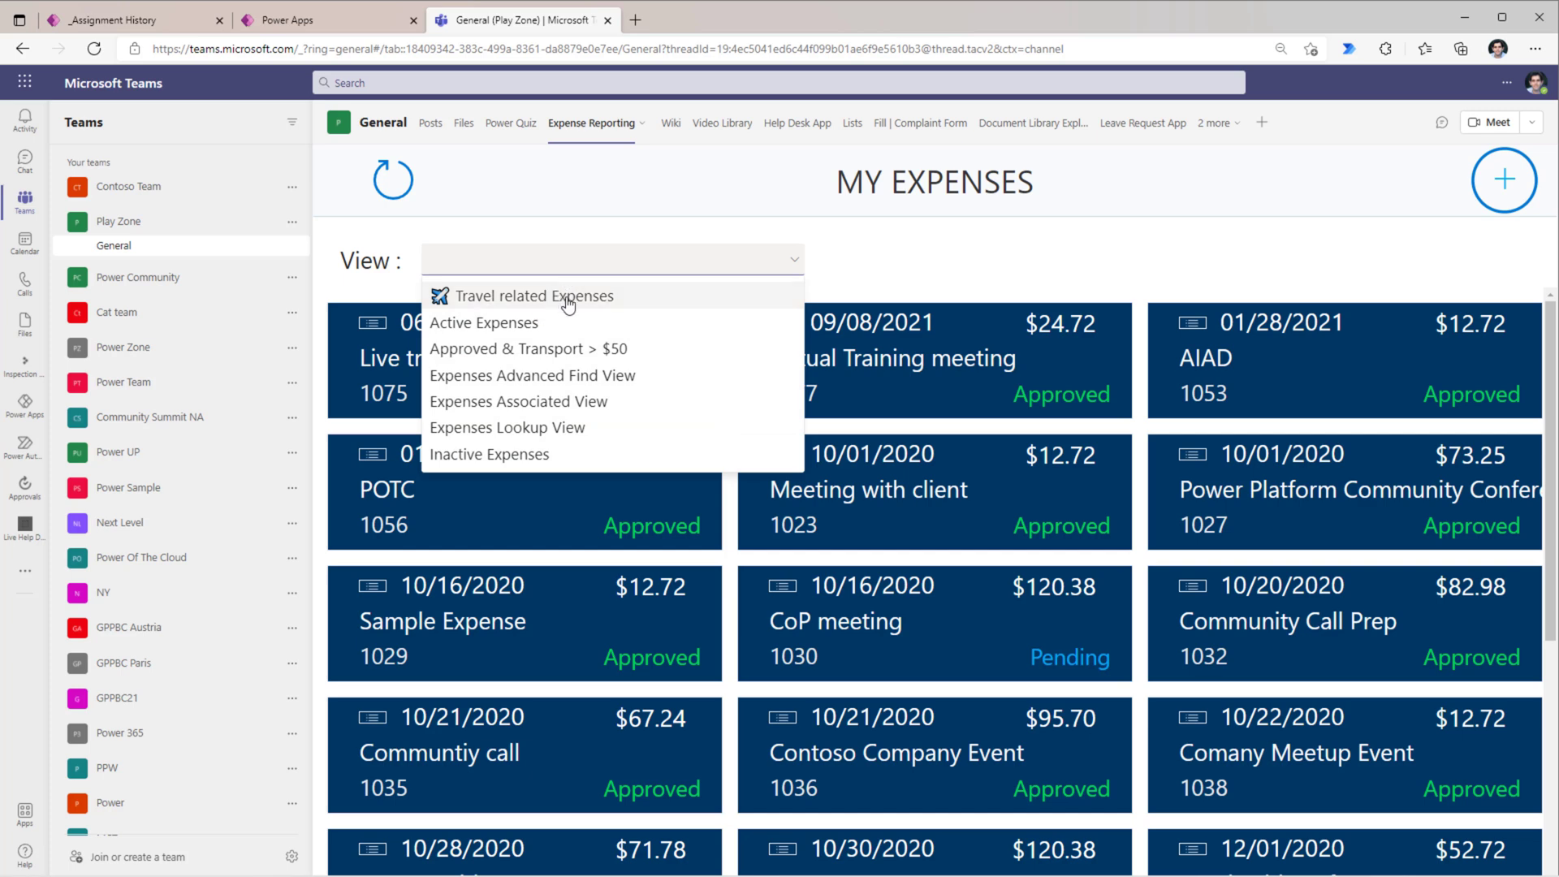
pyautogui.click(559, 297)
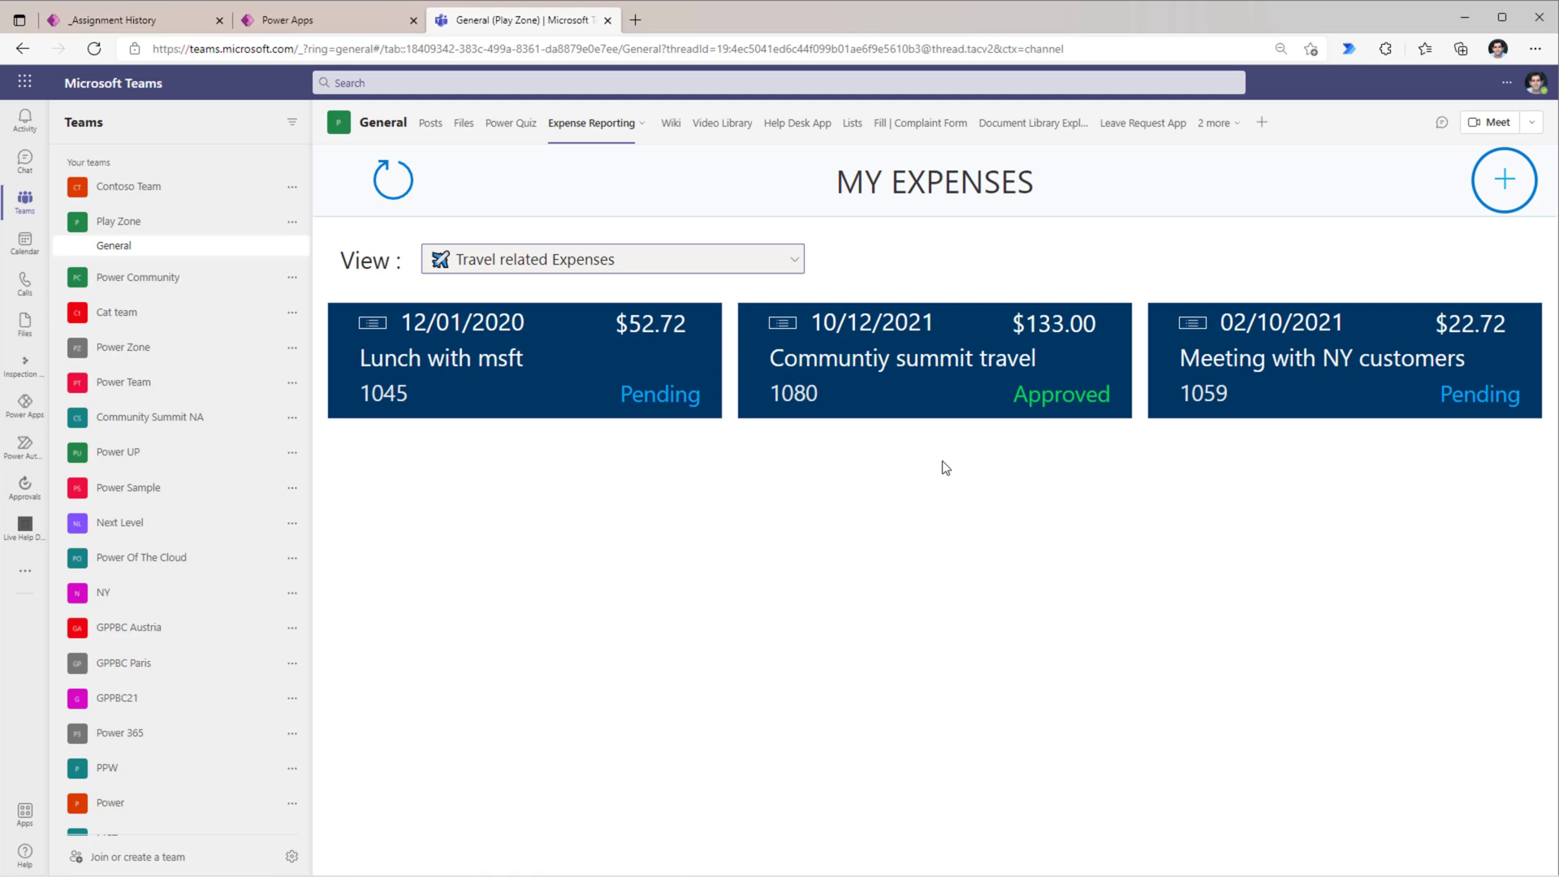
pyautogui.click(756, 373)
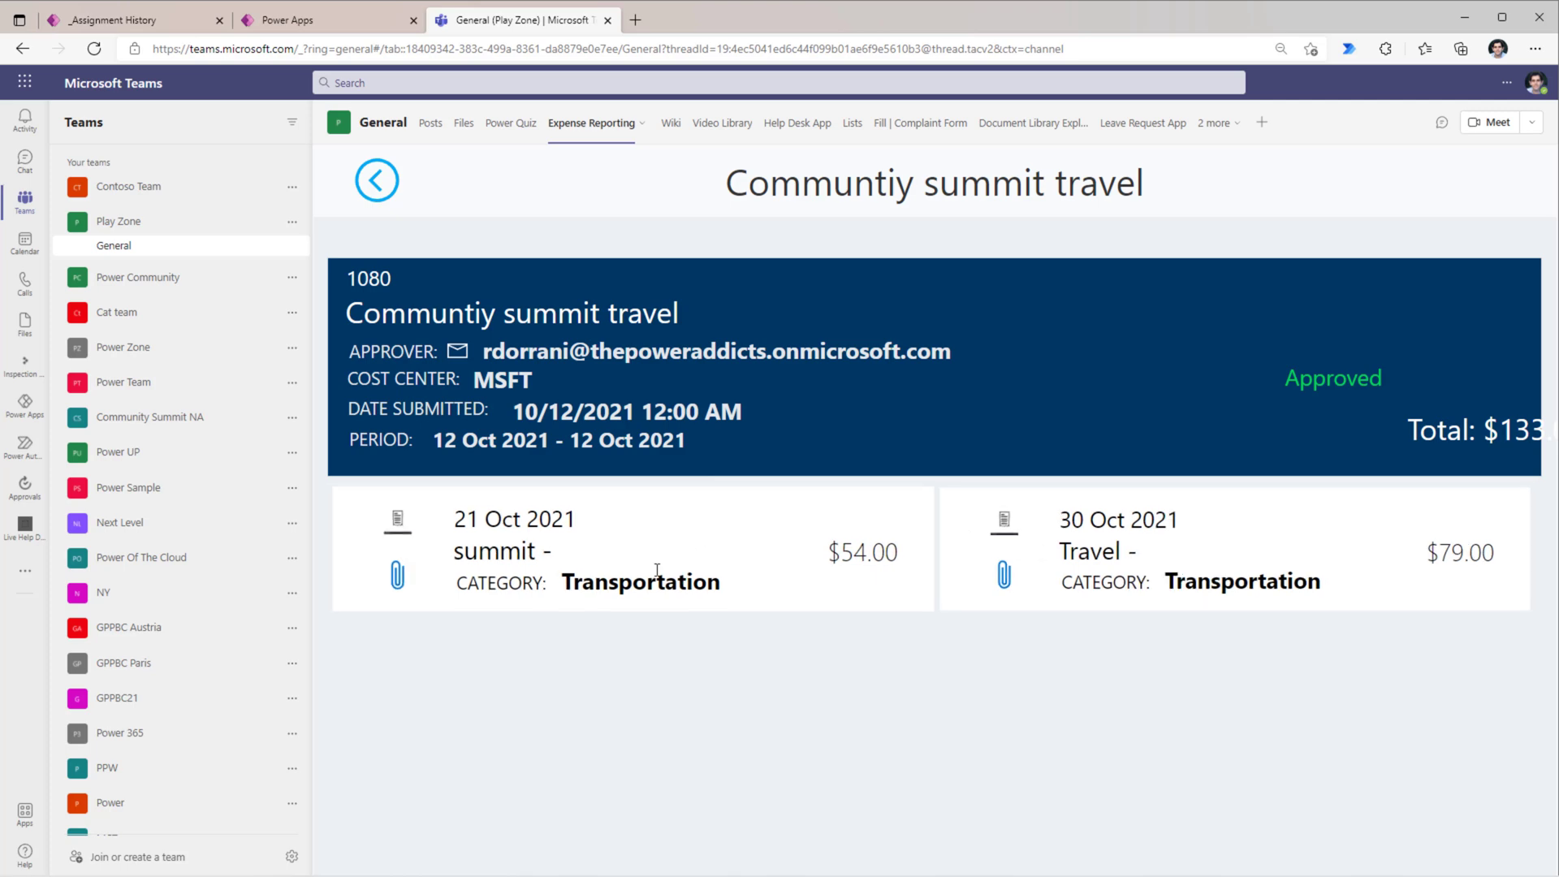
pyautogui.click(380, 185)
pyautogui.click(732, 258)
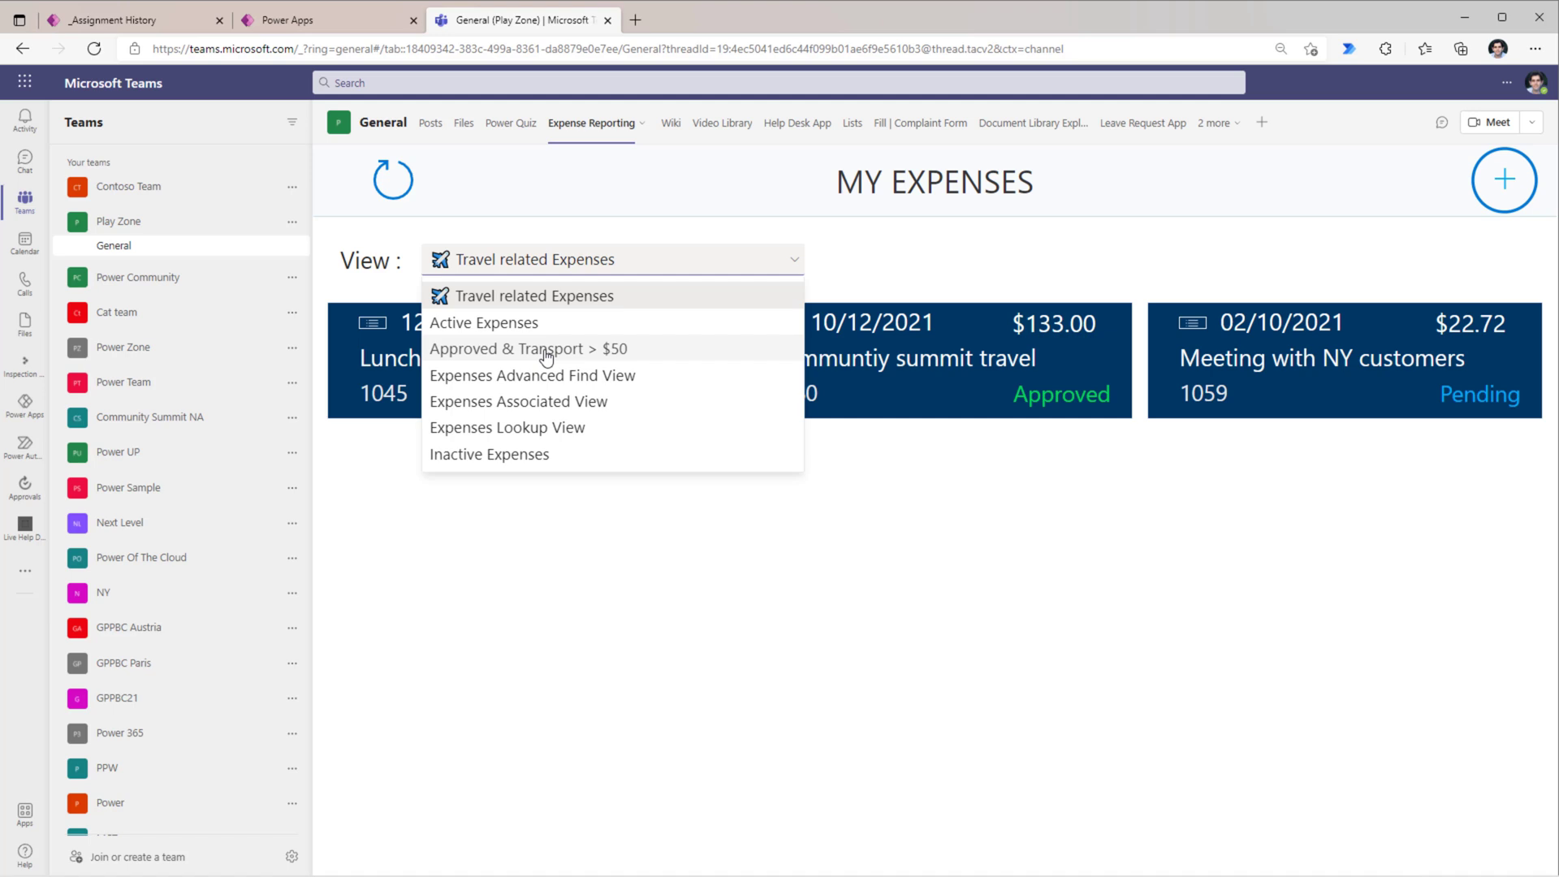
pyautogui.click(564, 351)
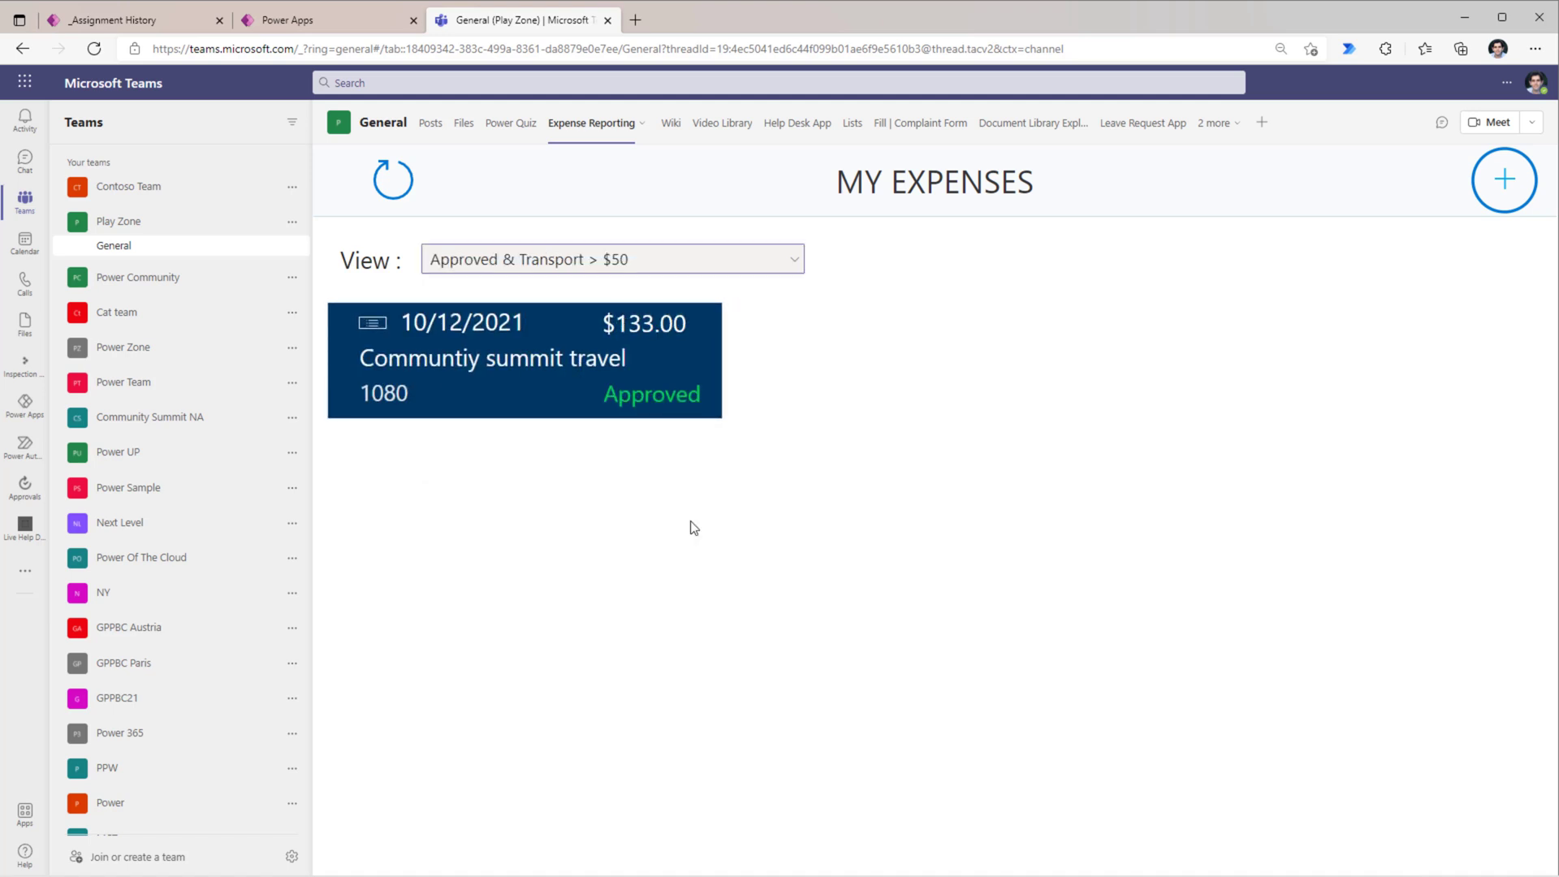
pyautogui.click(596, 379)
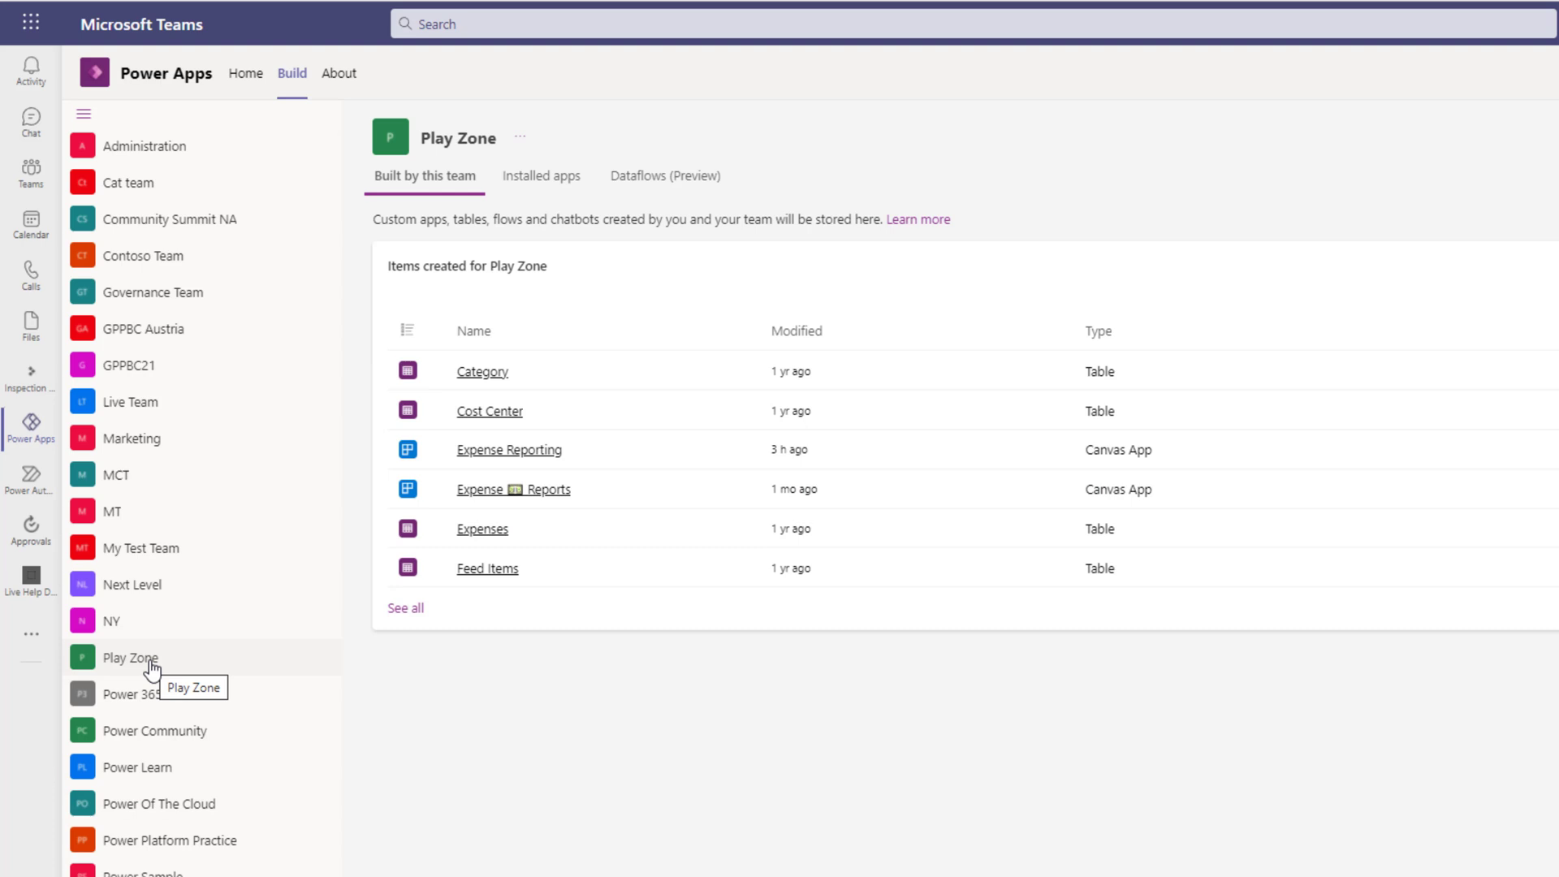
# Step: Open the views of the Expenses table among all items built by the Play Zone team
pyautogui.click(406, 609)
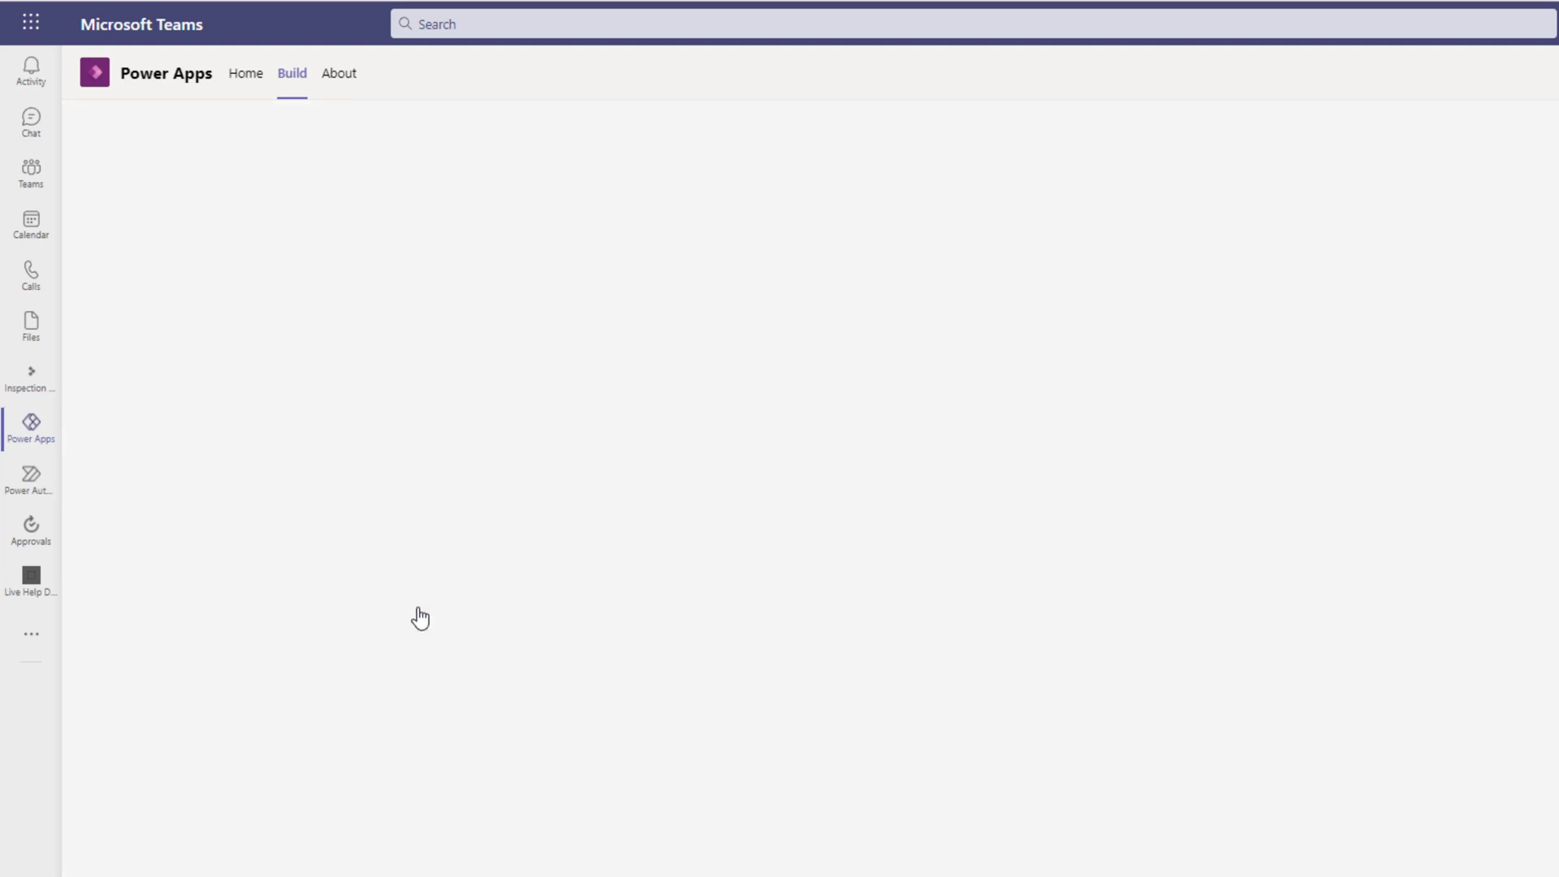
pyautogui.click(131, 283)
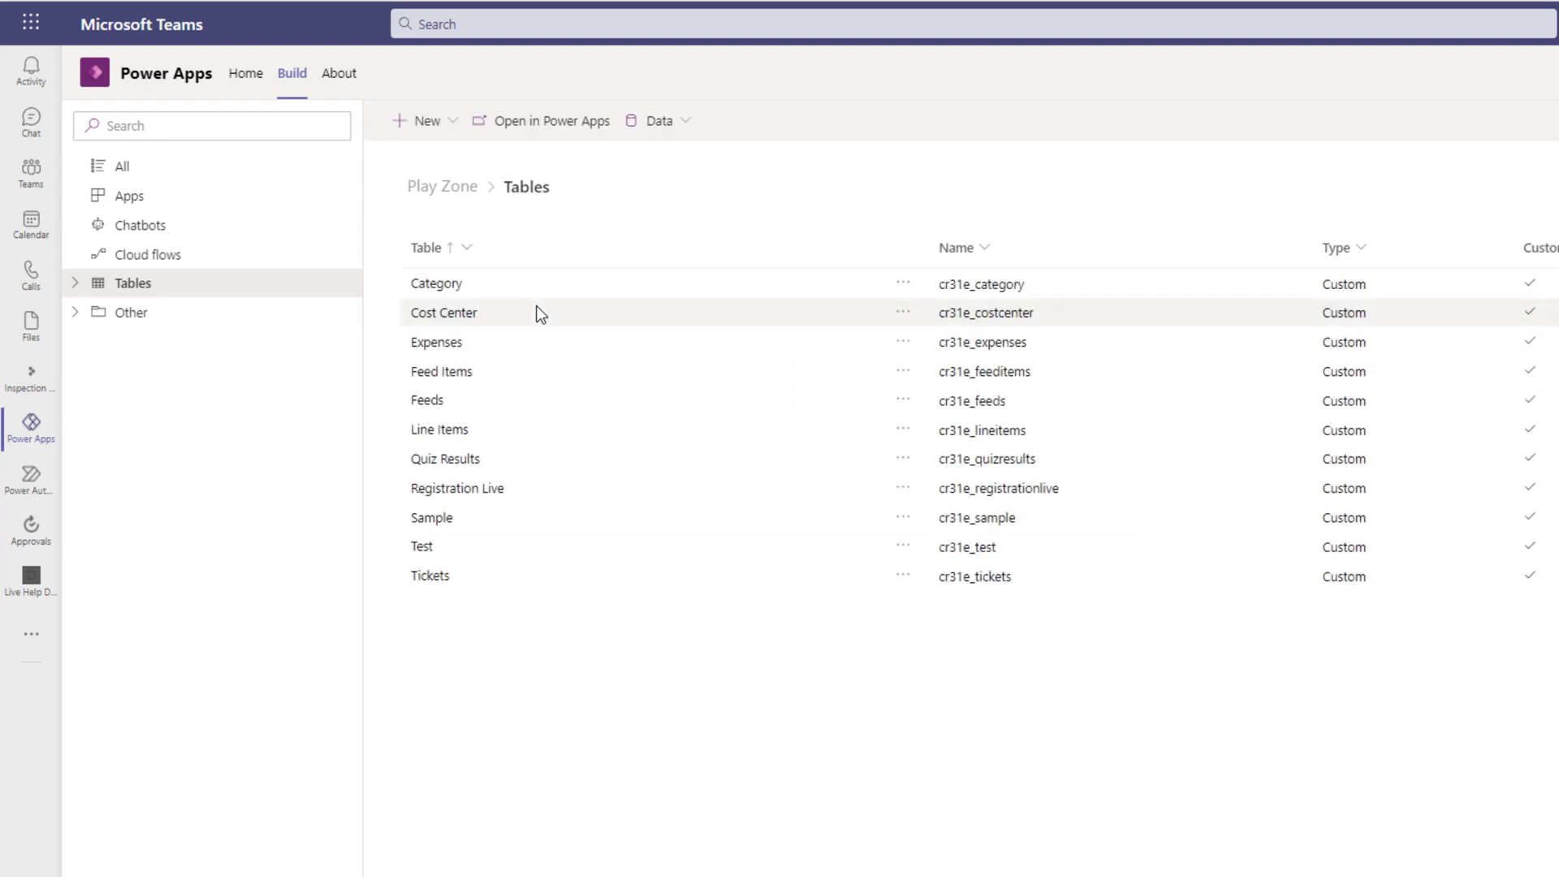
pyautogui.click(436, 346)
pyautogui.click(437, 344)
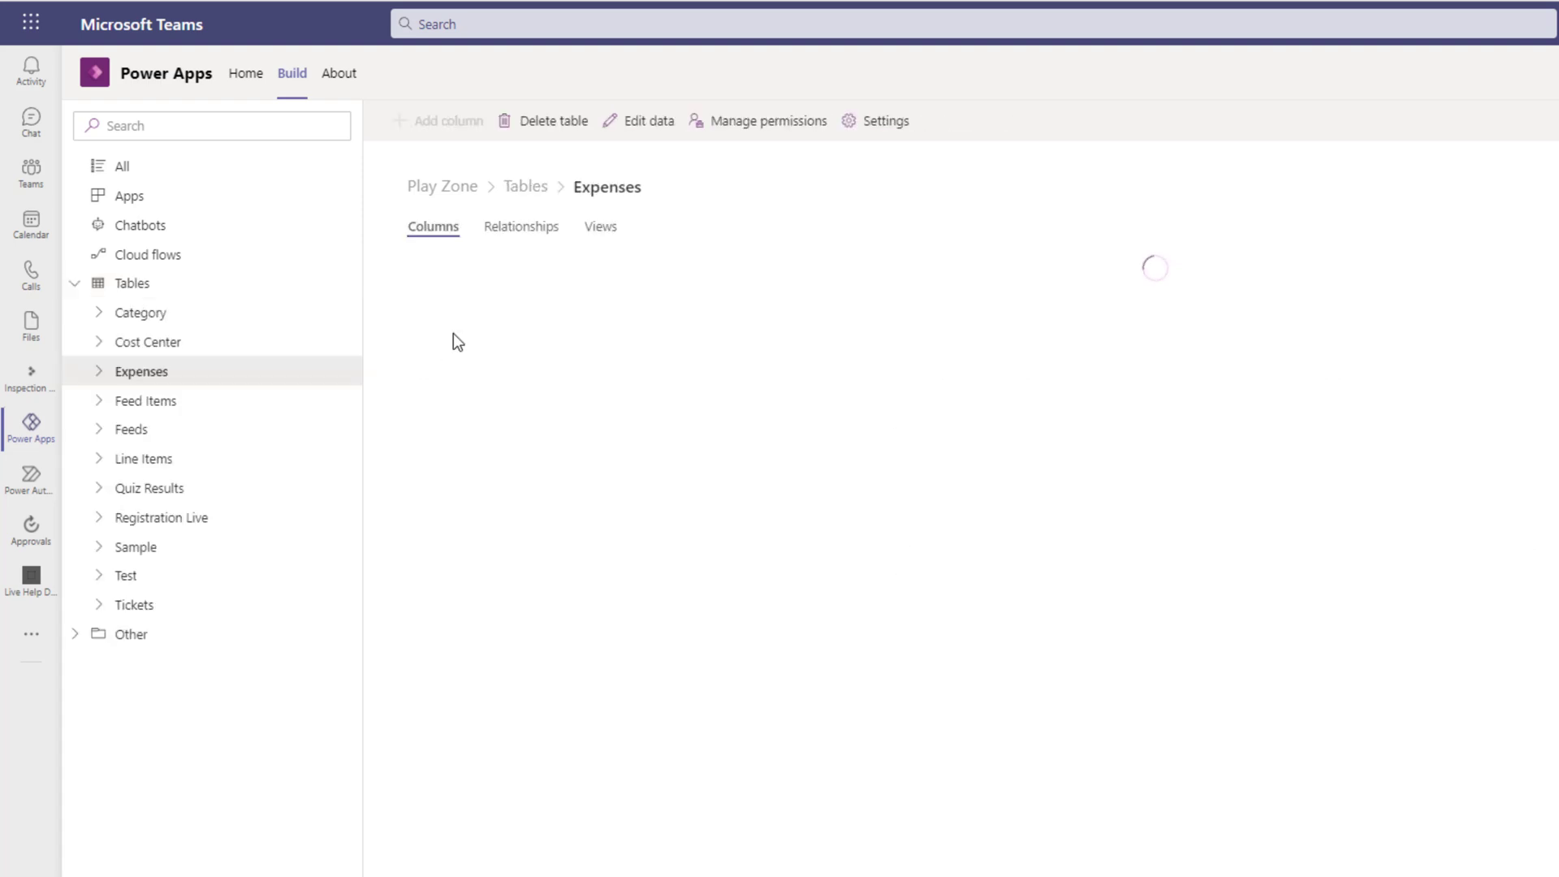
pyautogui.click(601, 227)
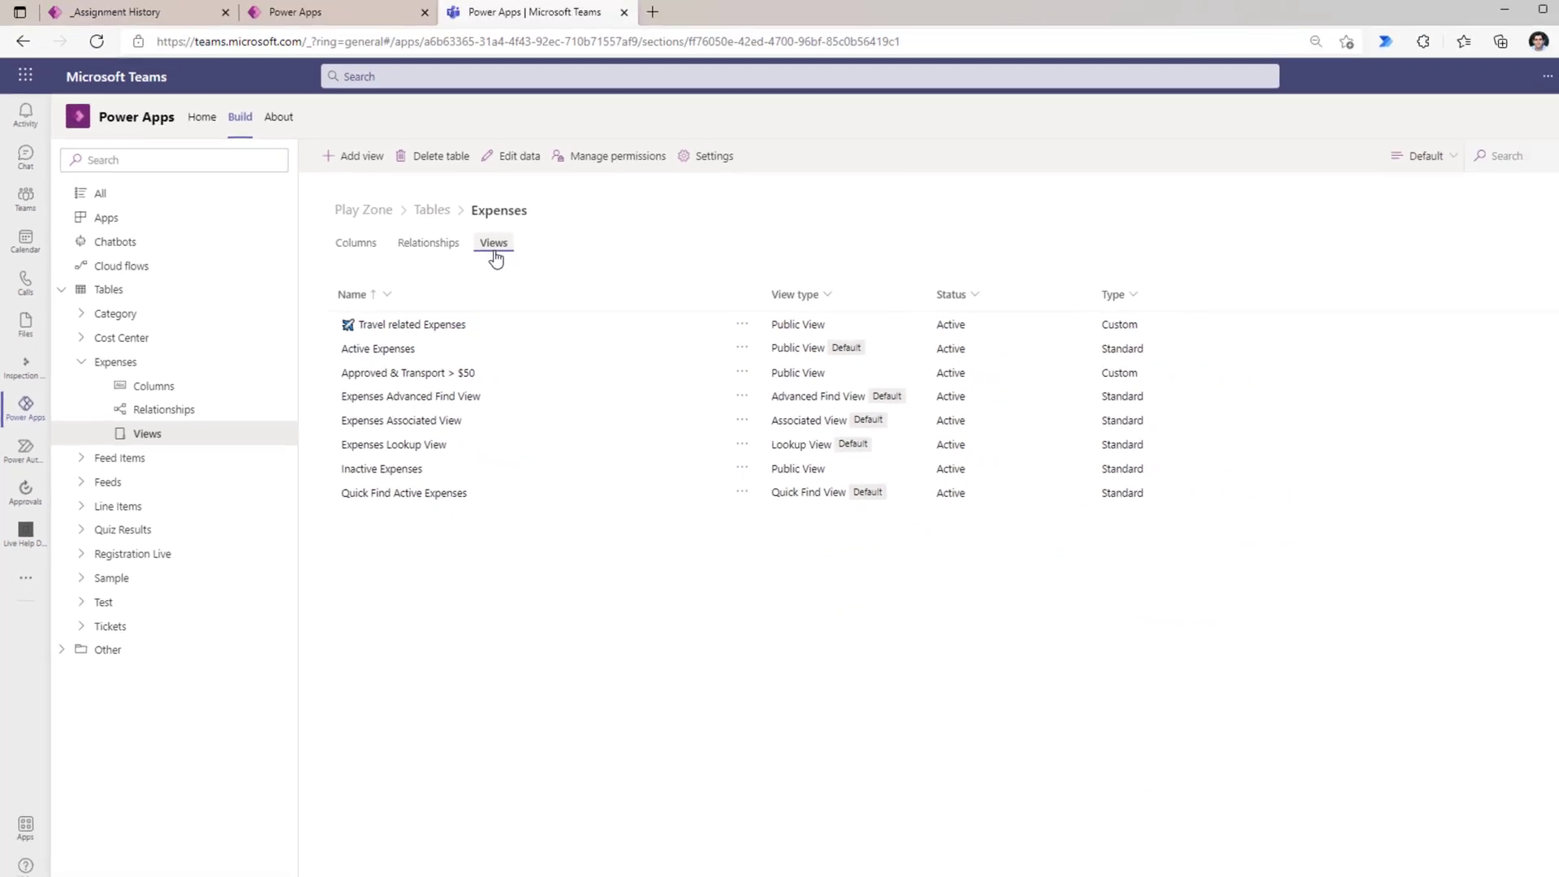
# Step: Create a new view of the Expenses table named Food related expenses, with an icon before the name
pyautogui.click(349, 165)
pyautogui.write('Food related expenses')
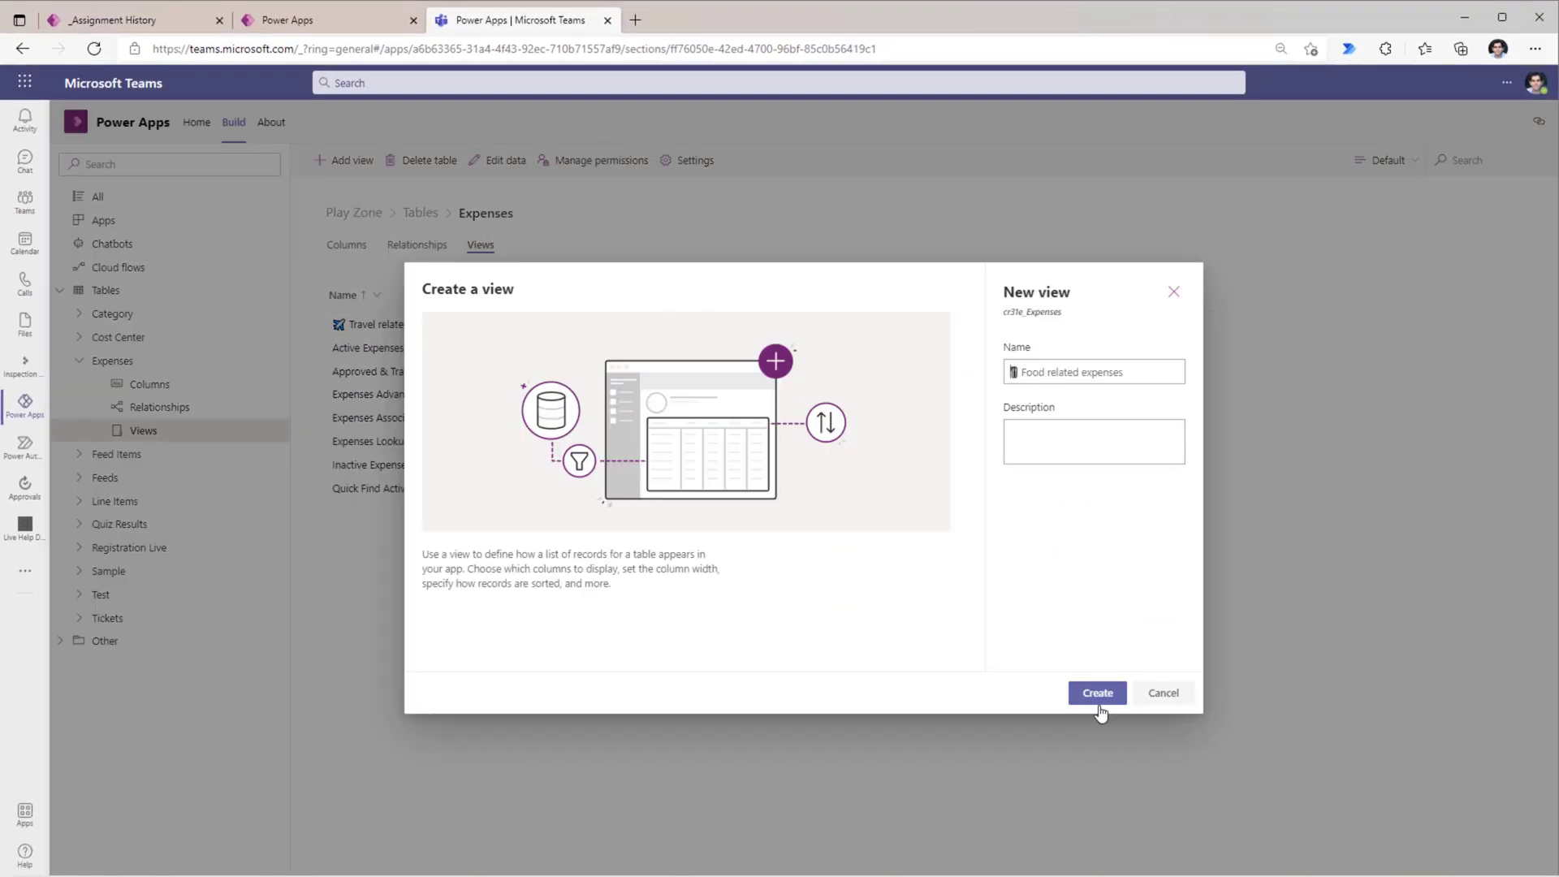
pyautogui.click(1095, 698)
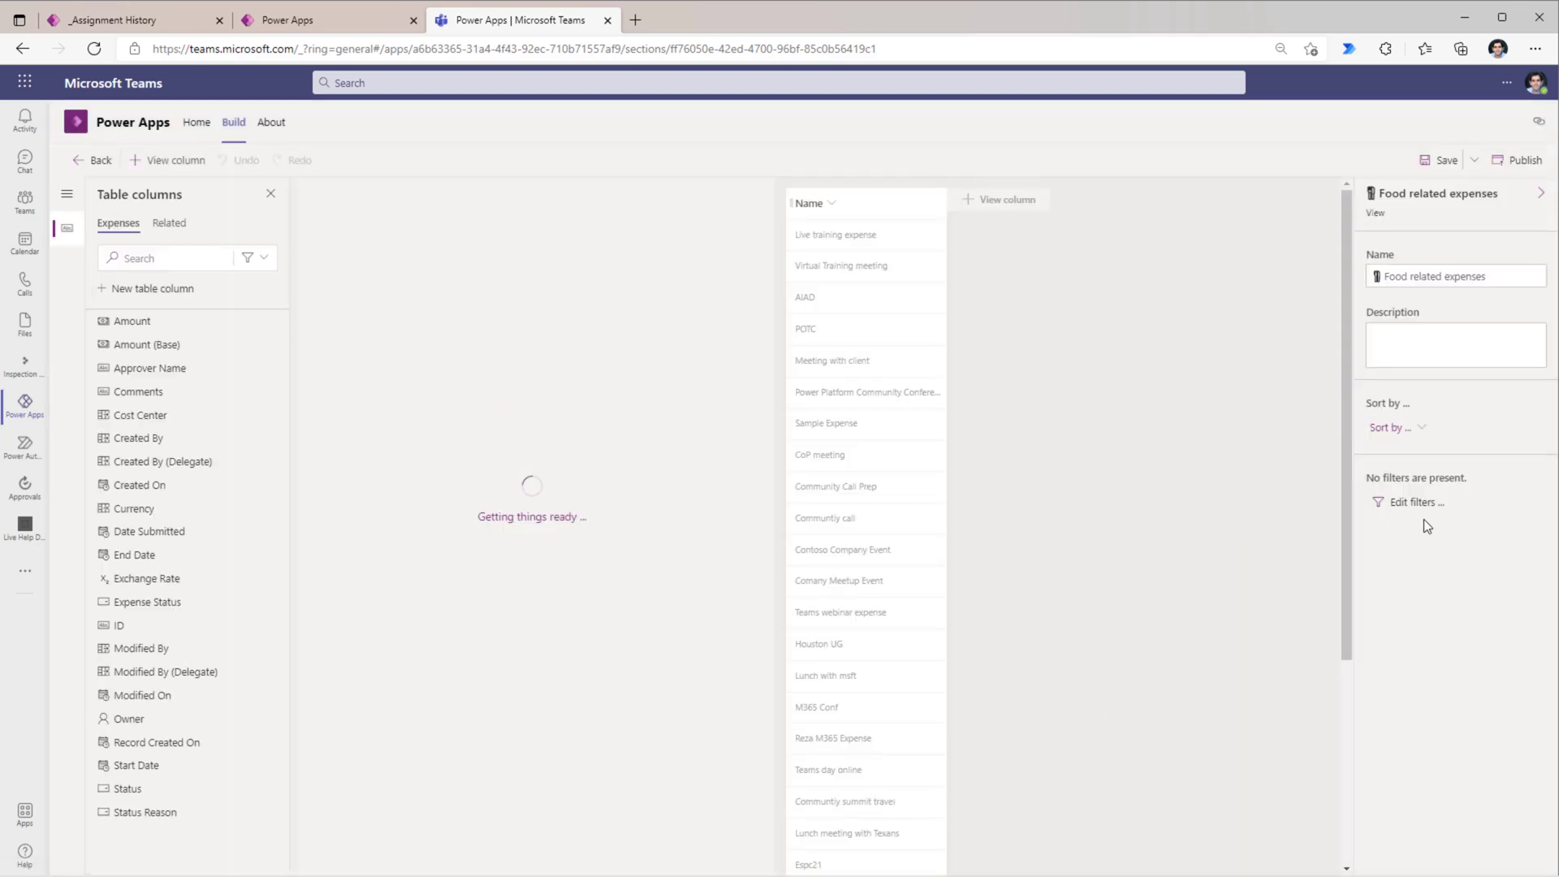
# Step: Add a filter row to the Food related expenses view where Expense Status equals Approved
pyautogui.click(1417, 503)
pyautogui.click(483, 195)
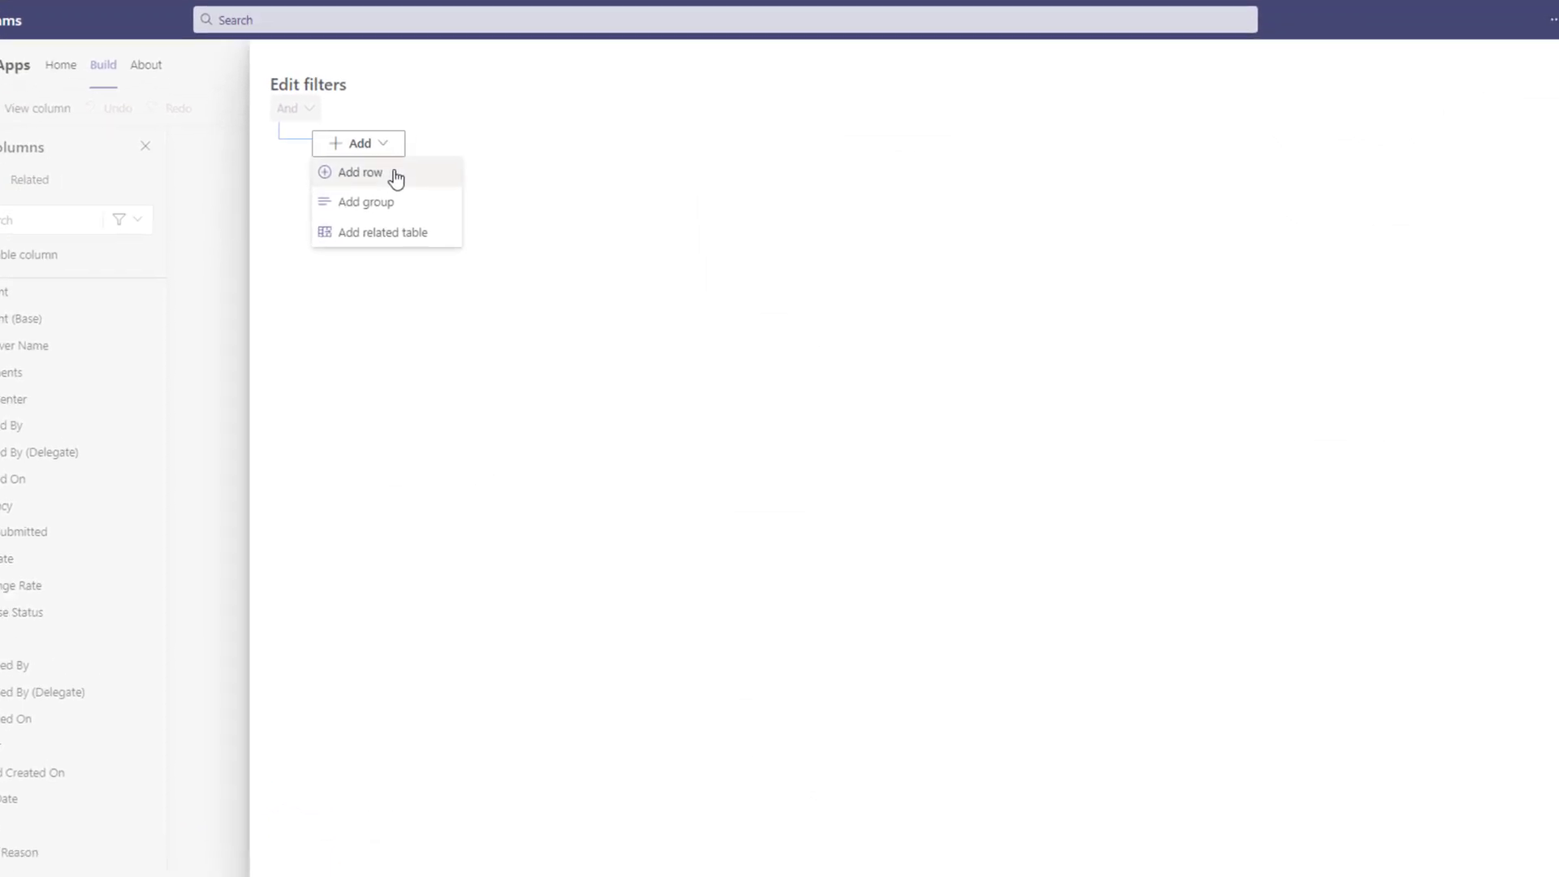
pyautogui.click(490, 219)
pyautogui.click(574, 199)
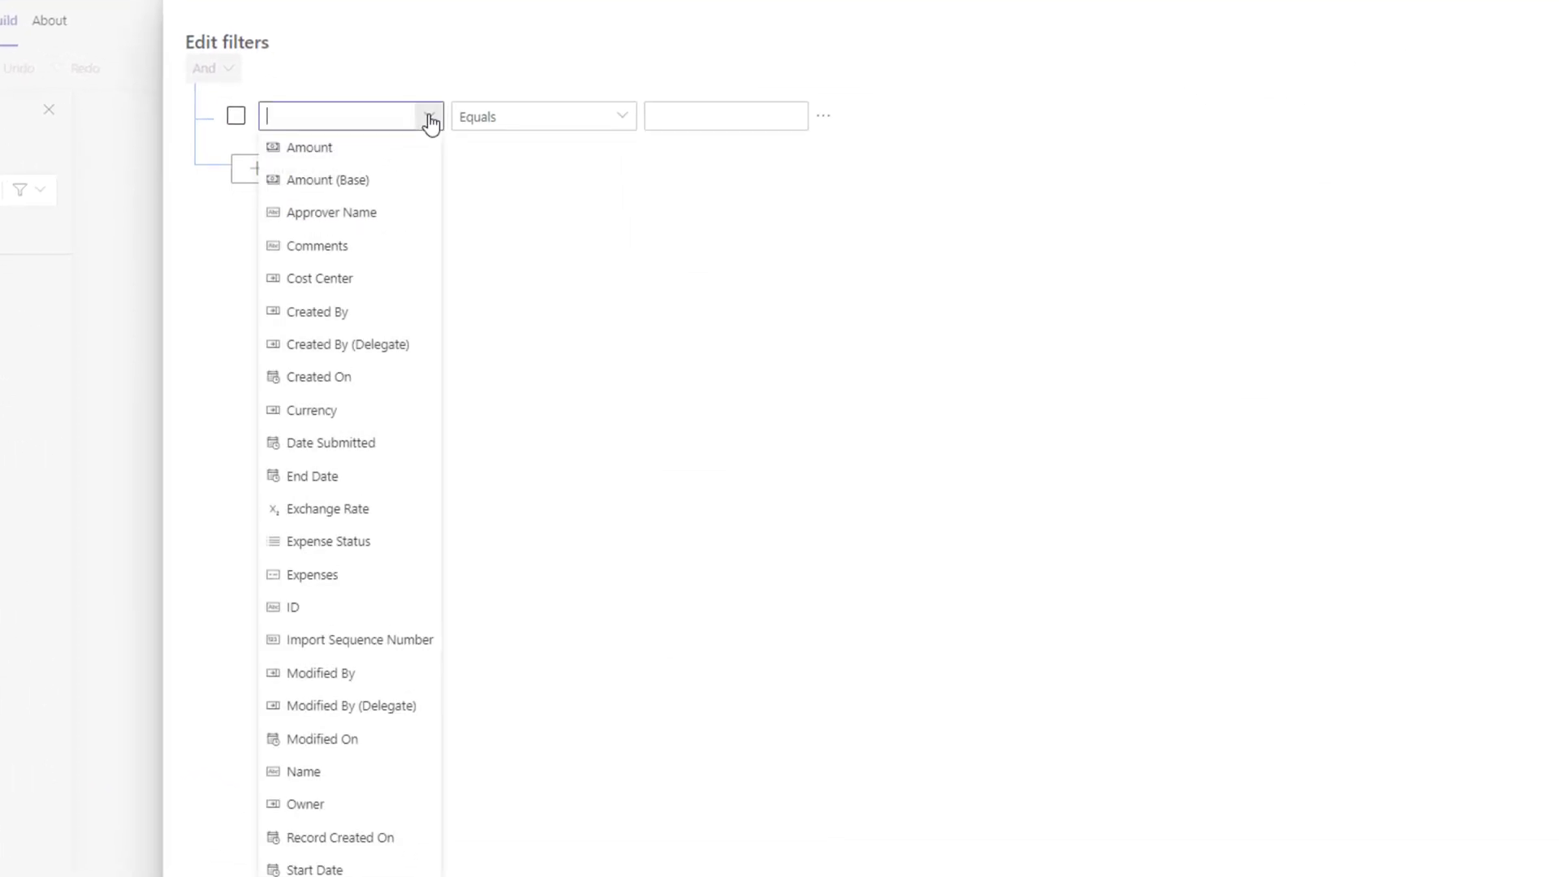
pyautogui.click(341, 543)
pyautogui.click(549, 122)
pyautogui.click(723, 116)
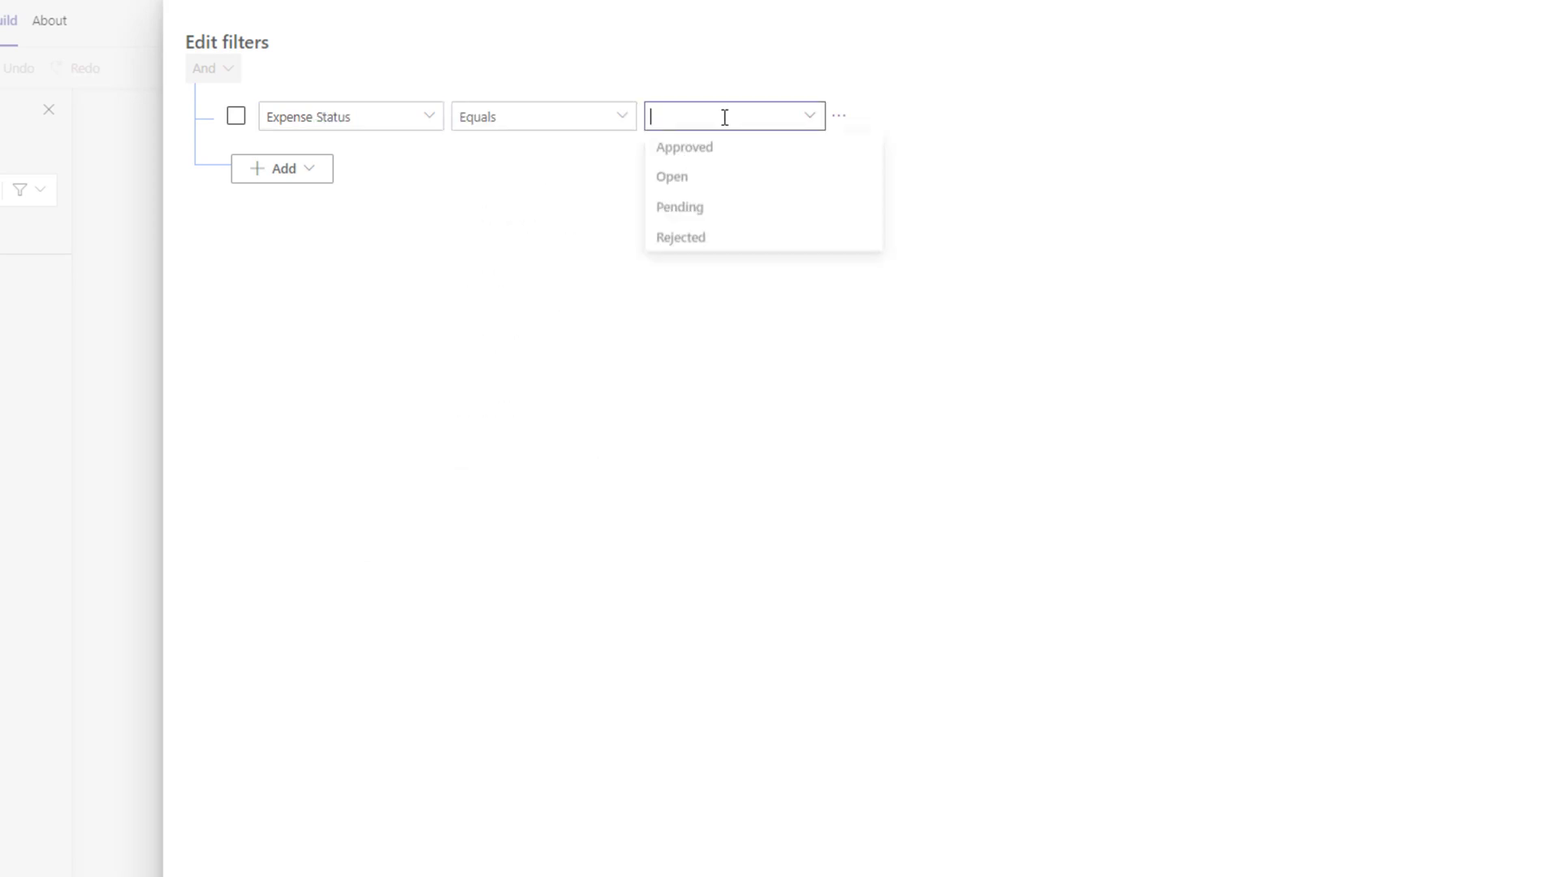
pyautogui.click(695, 155)
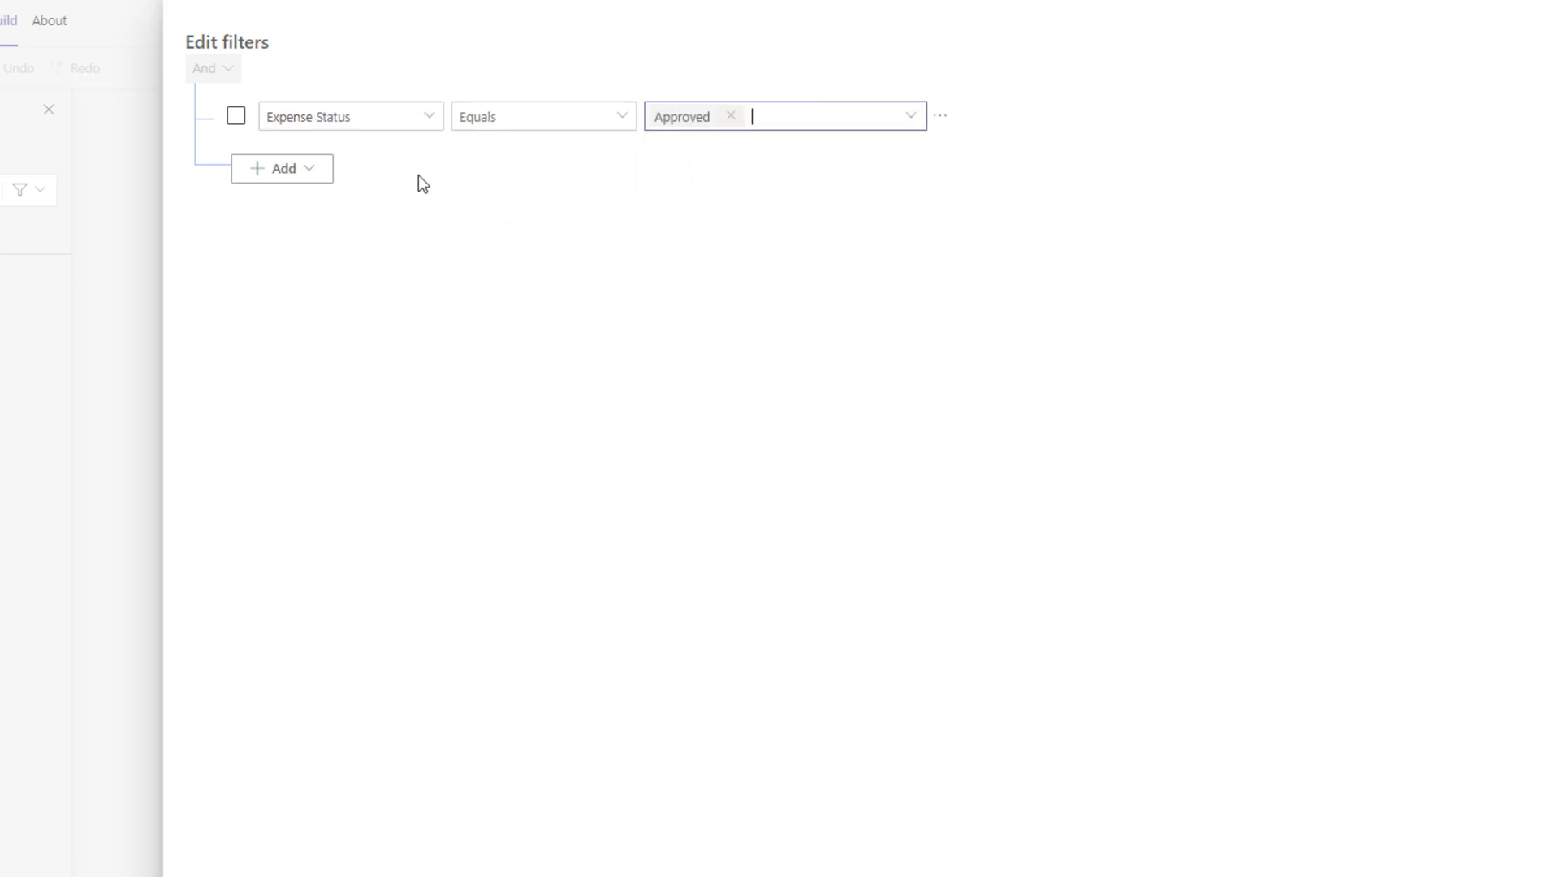
# Step: Add a related table filter on Line Items (ExpensesLookup) containing data, with Category equal to Food & Beverage
pyautogui.click(328, 168)
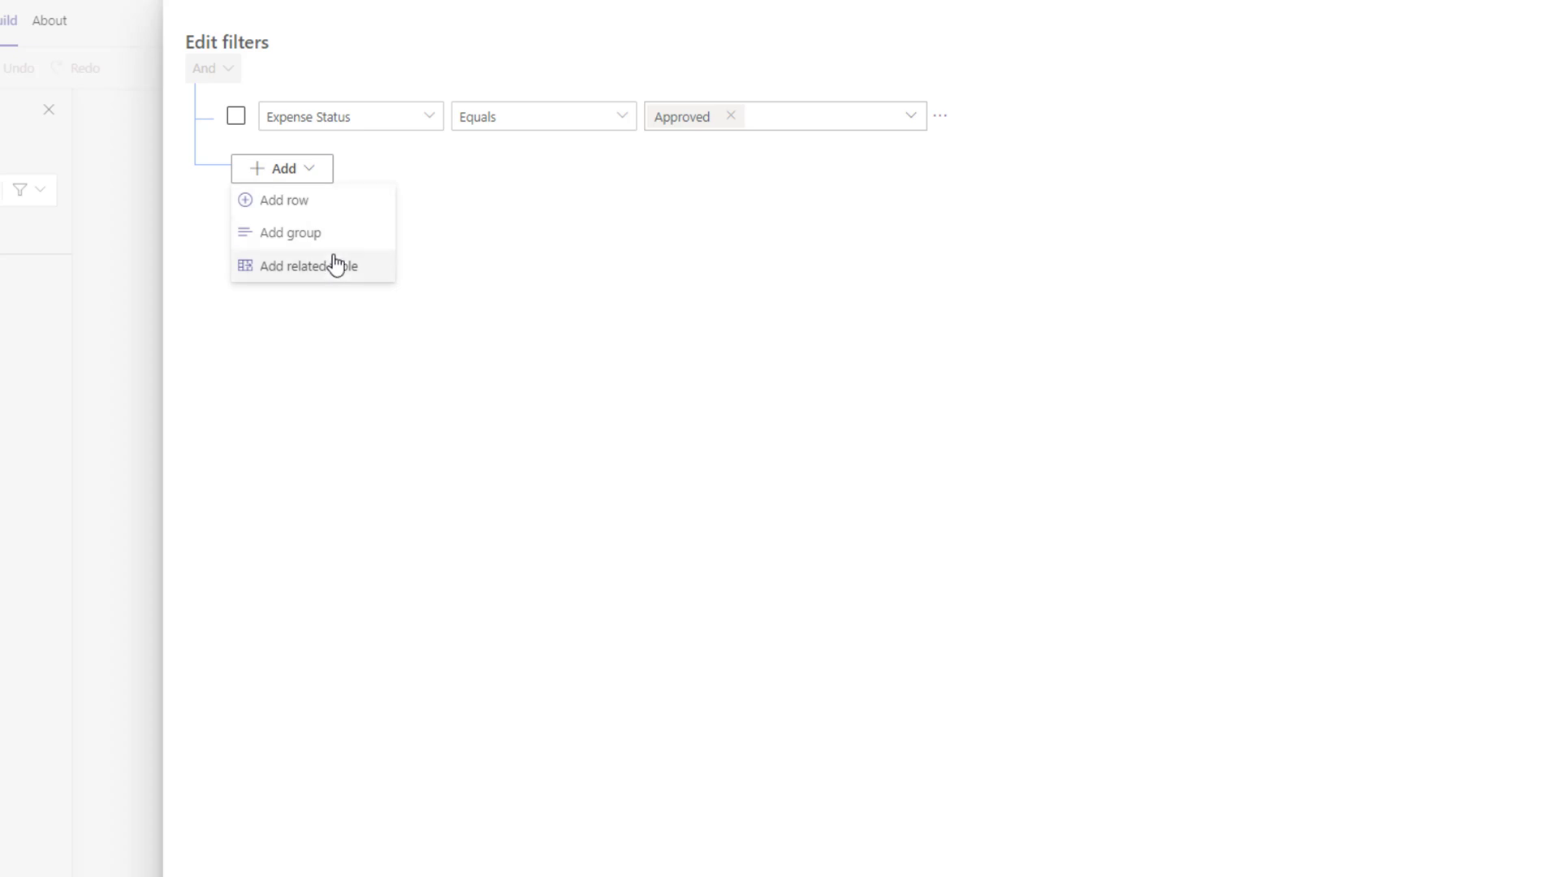
pyautogui.click(332, 268)
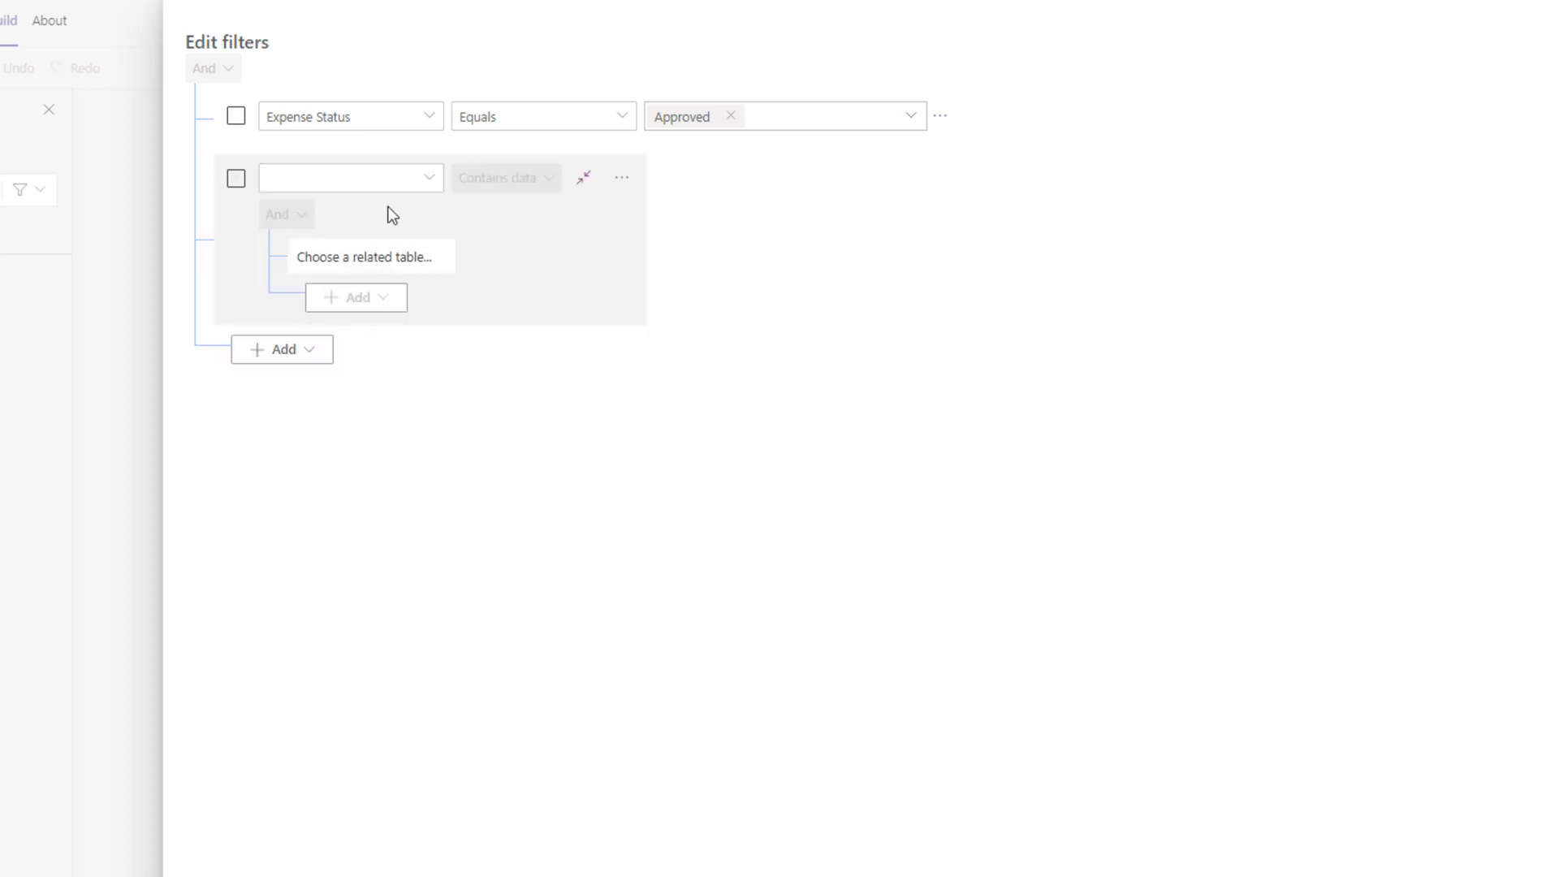
pyautogui.click(424, 180)
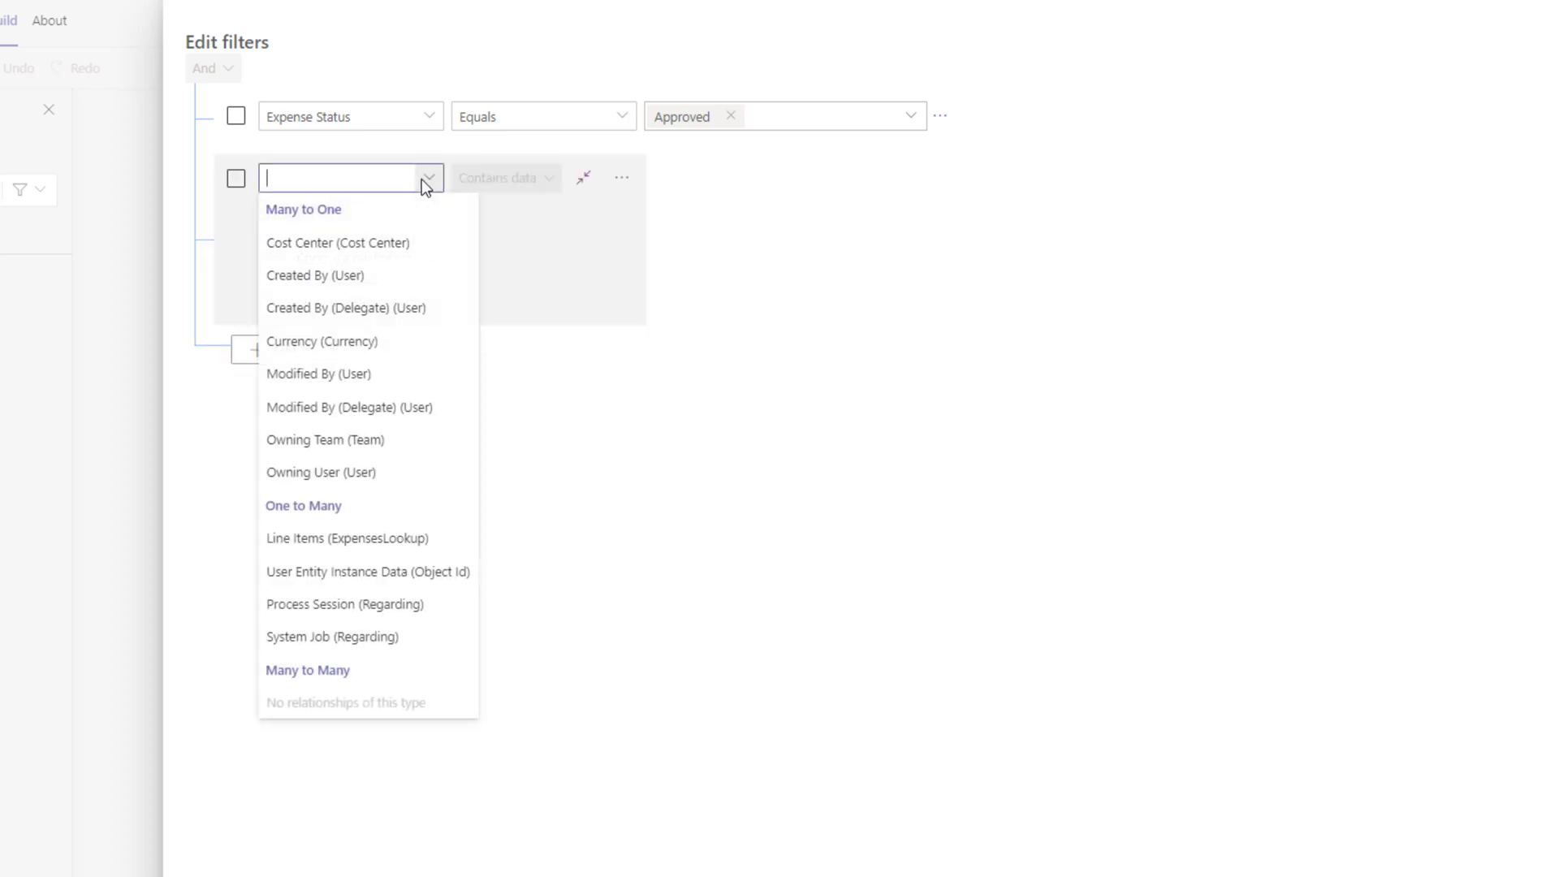
pyautogui.click(352, 540)
pyautogui.click(432, 297)
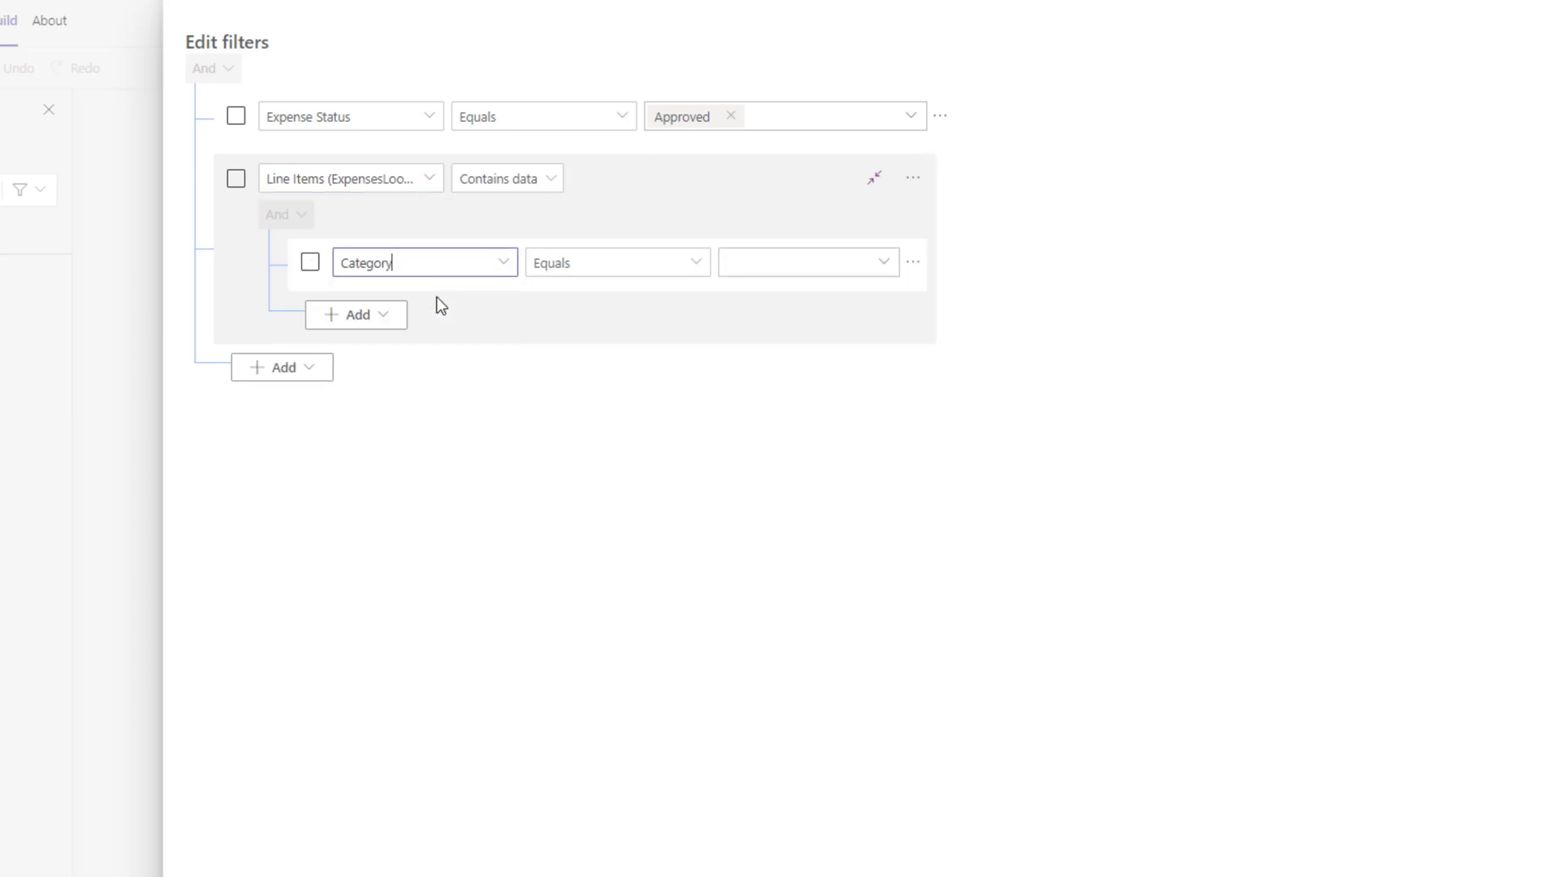
pyautogui.click(820, 263)
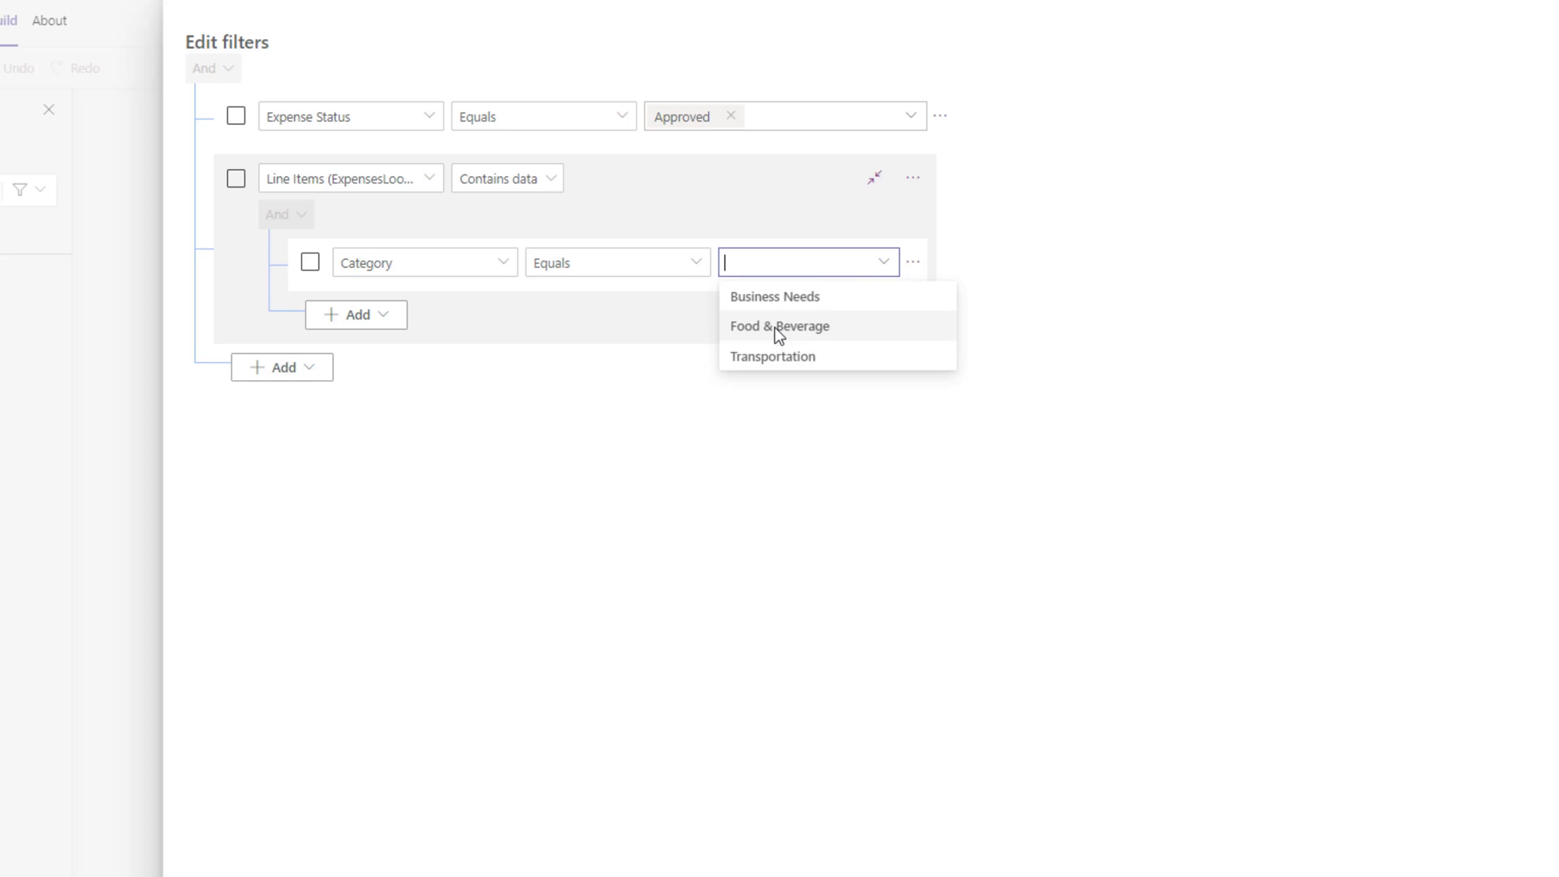
pyautogui.click(775, 328)
# Step: Add a second condition row to the Line Items filter where Cost is greater than 30
pyautogui.click(384, 321)
pyautogui.click(376, 354)
pyautogui.click(497, 325)
pyautogui.click(410, 389)
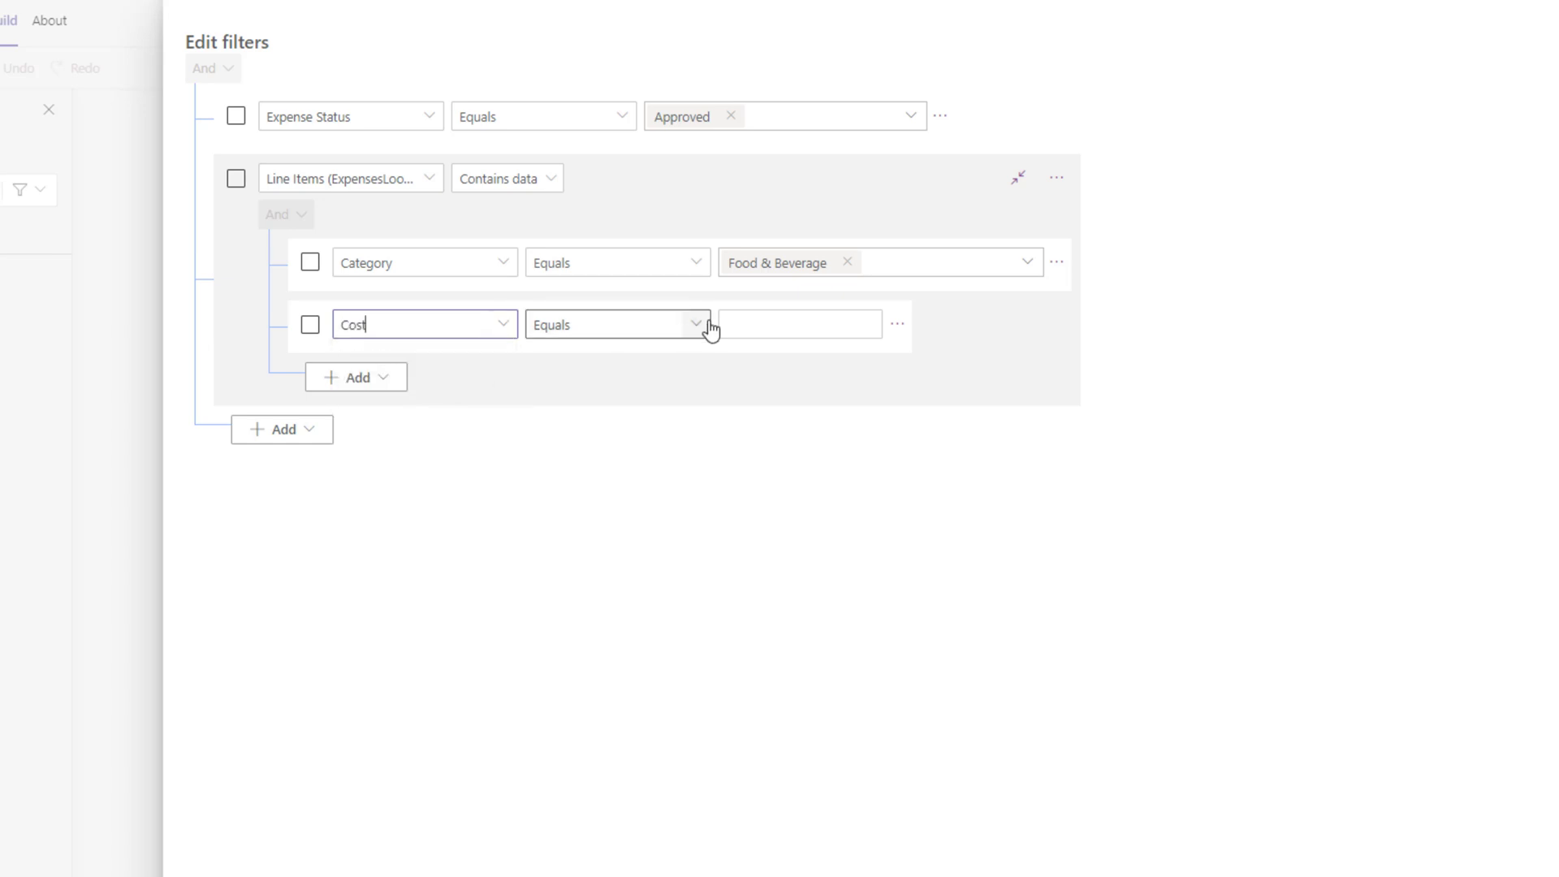
pyautogui.click(695, 324)
pyautogui.click(617, 422)
pyautogui.click(820, 324)
pyautogui.write('30')
pyautogui.click(851, 384)
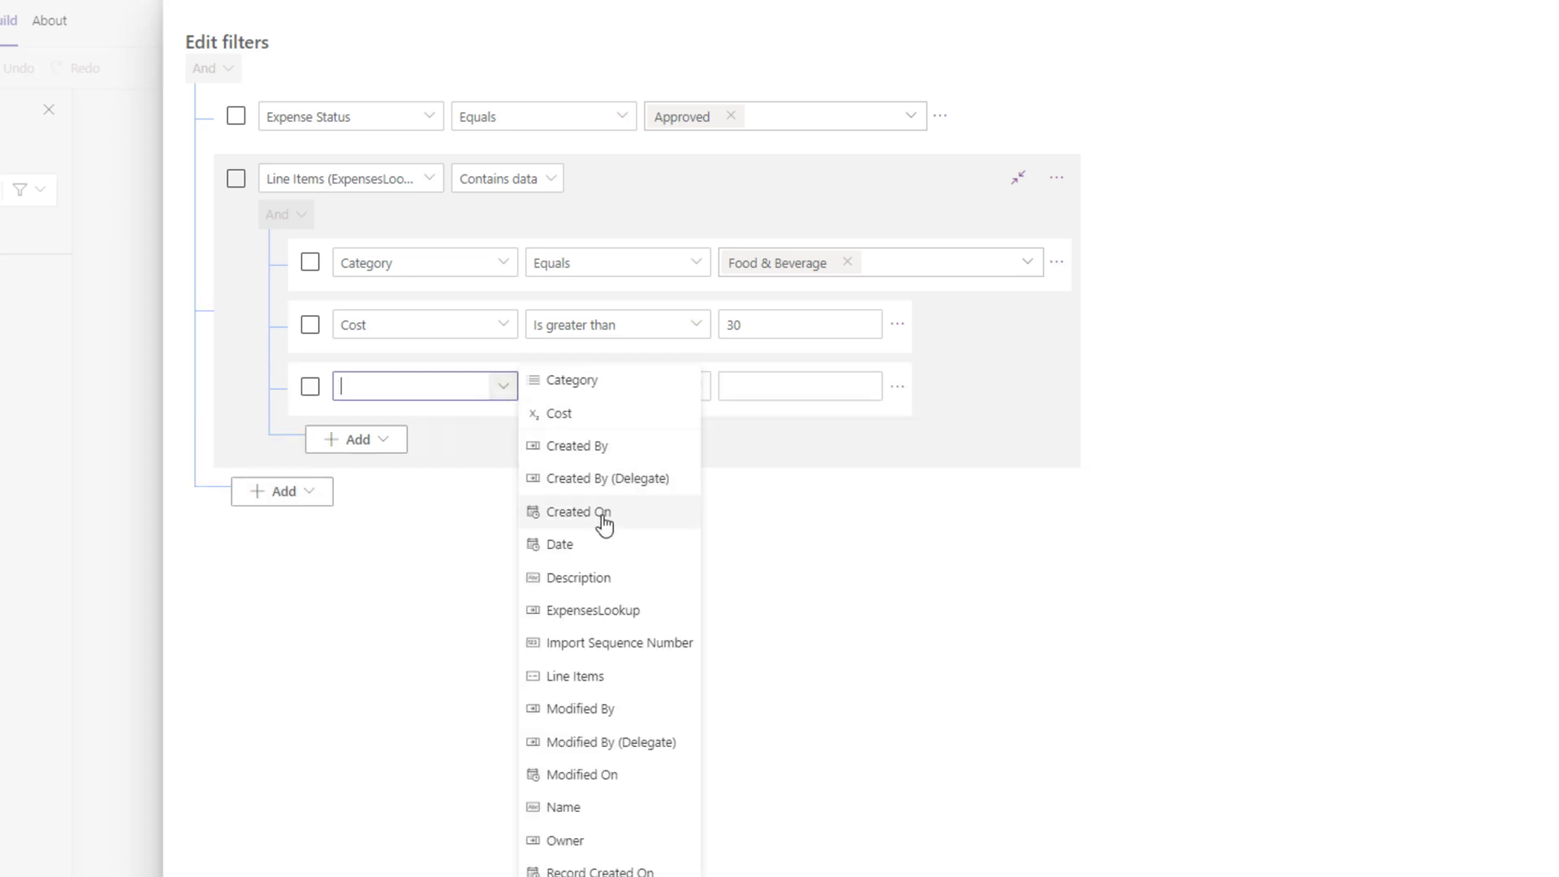
pyautogui.click(605, 519)
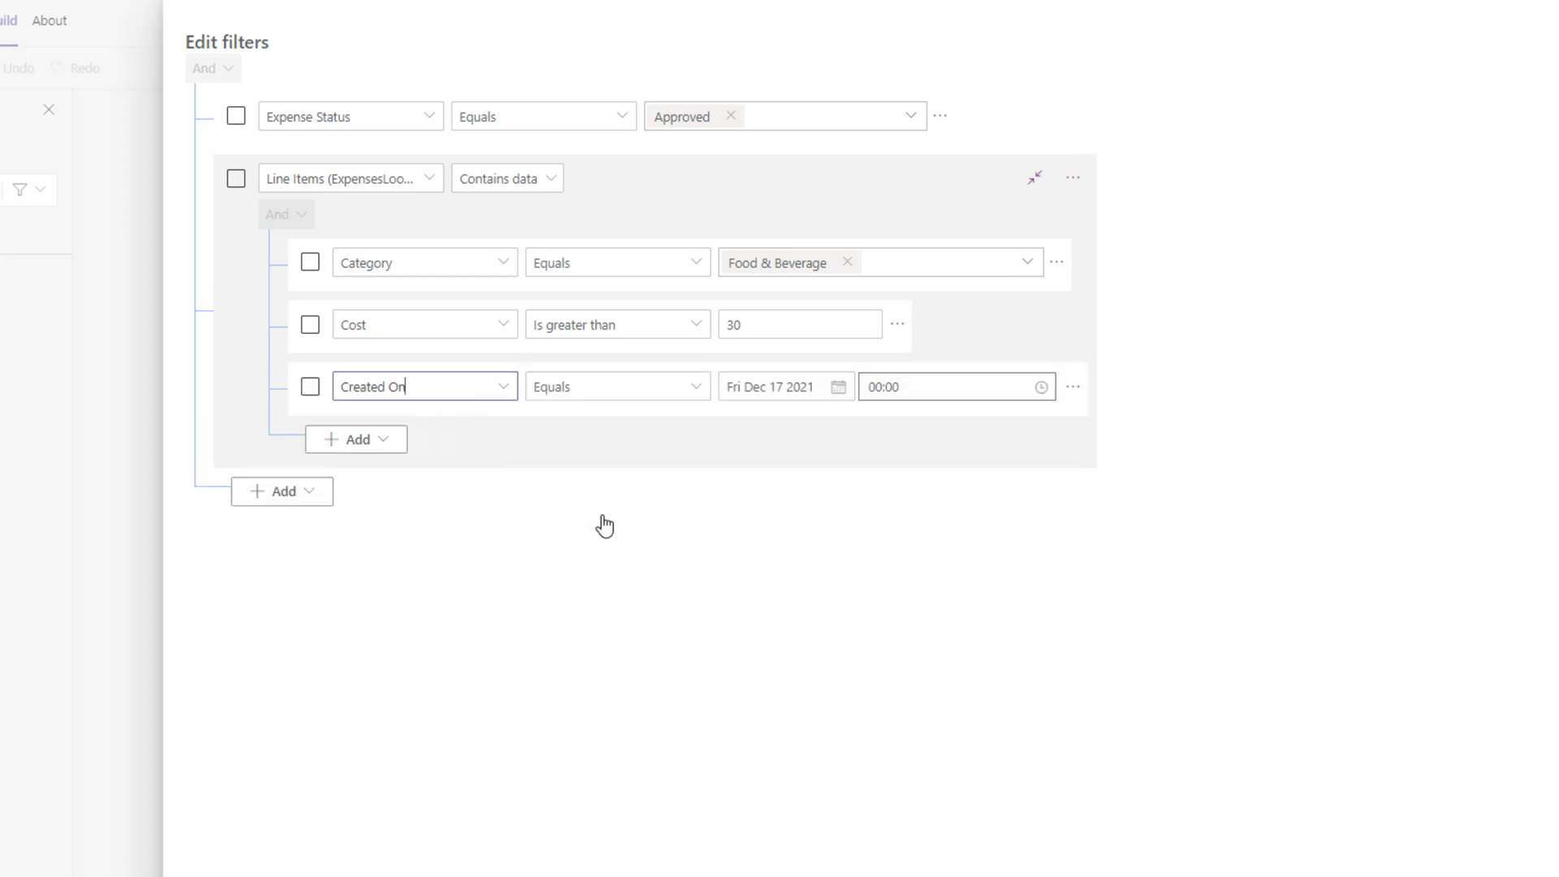
pyautogui.click(686, 404)
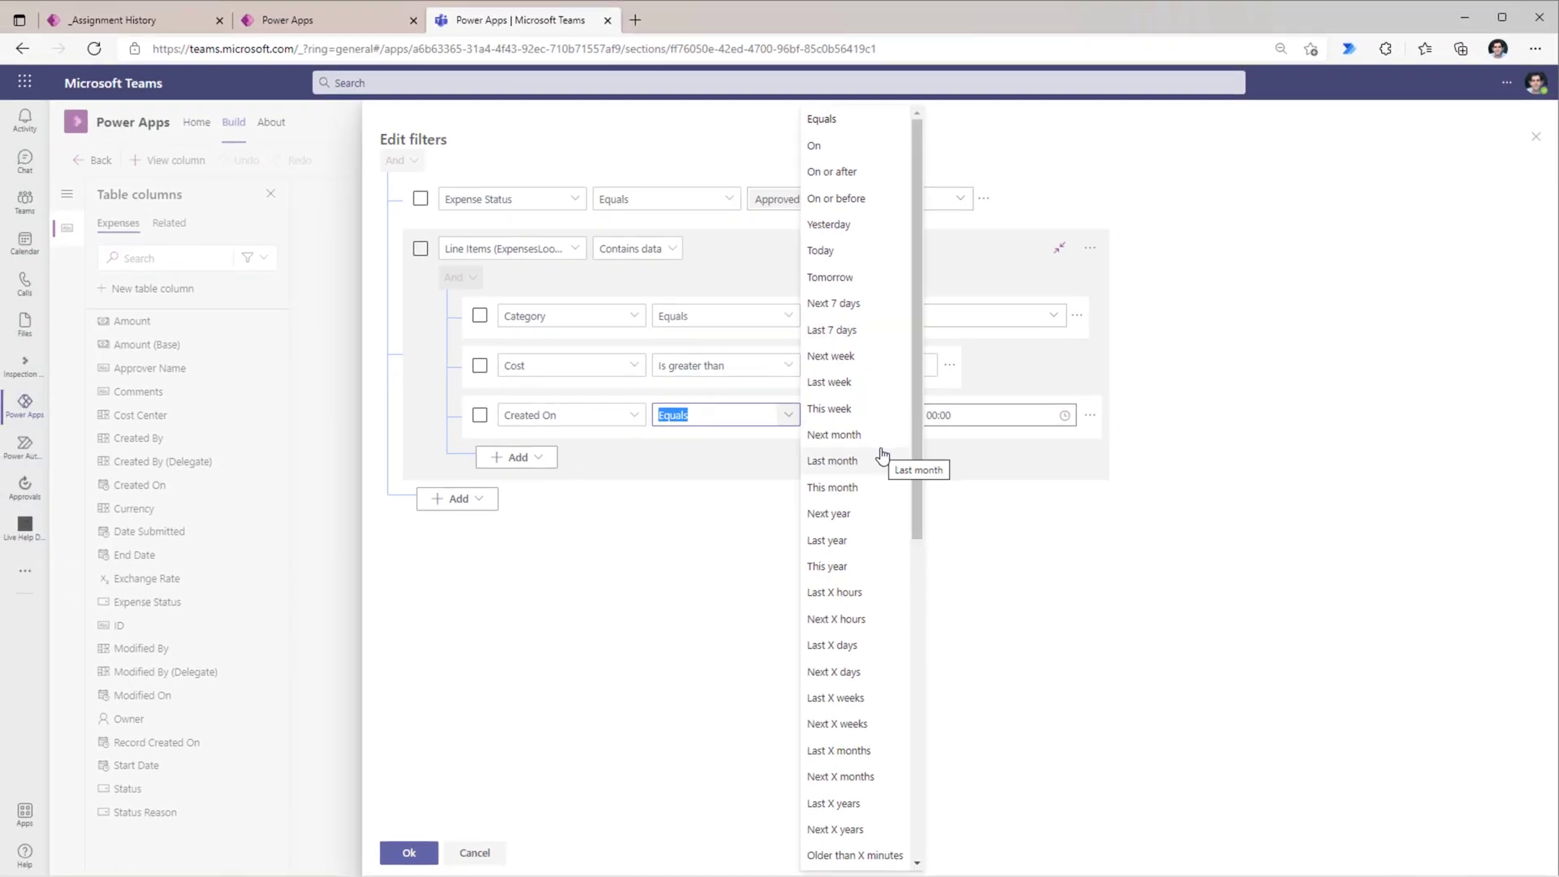
pyautogui.click(1089, 415)
pyautogui.click(1106, 422)
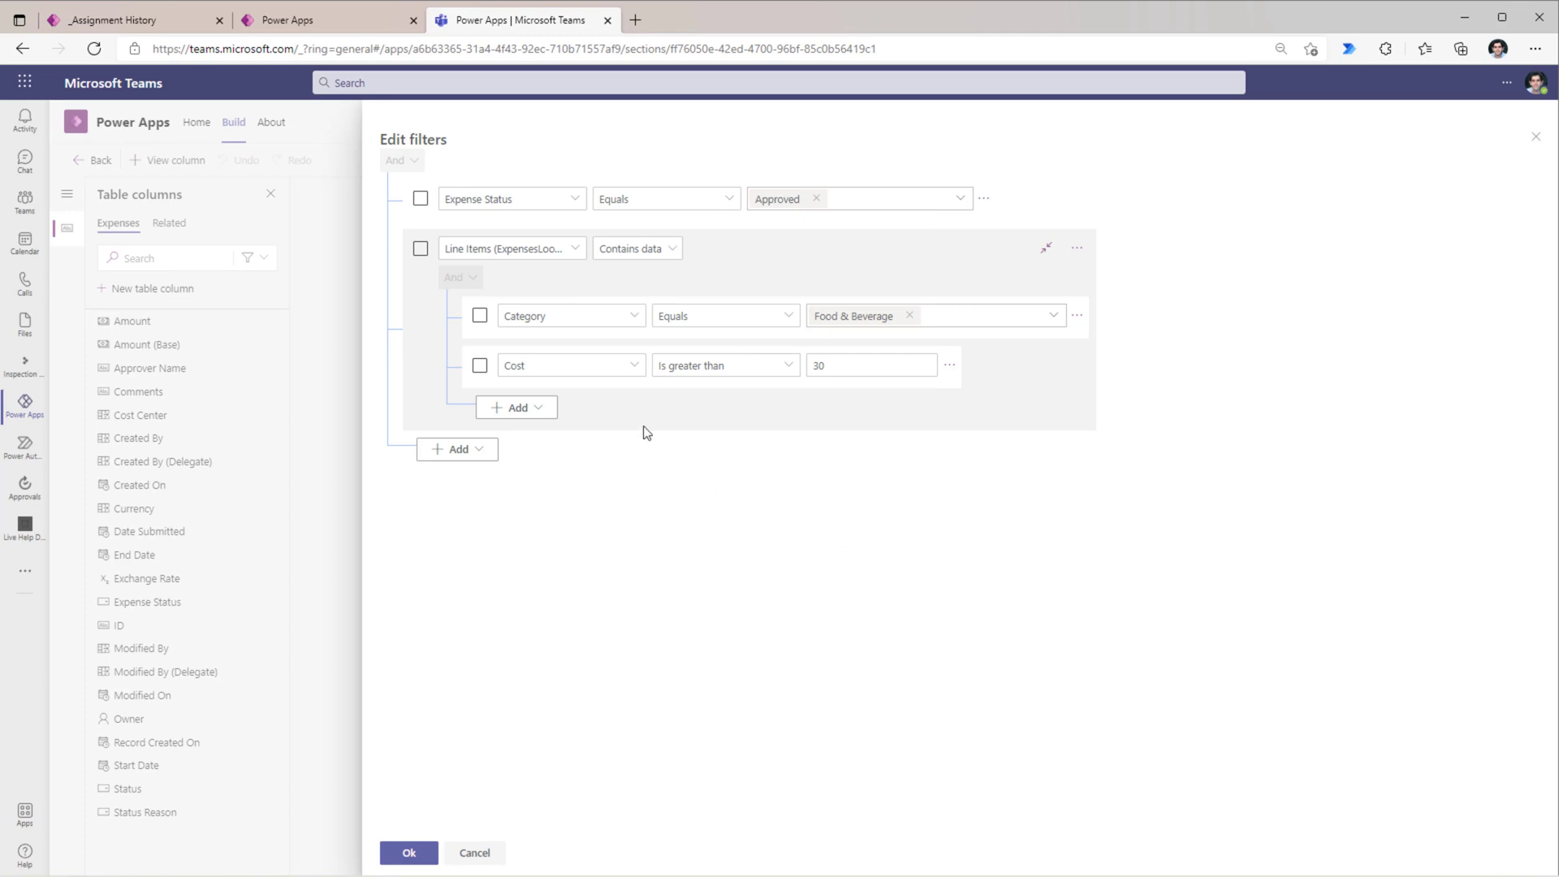
# Step: Apply the edited filters to the Food related expenses view and publish it sorted by Name in ascending order
pyautogui.click(410, 853)
pyautogui.click(1421, 429)
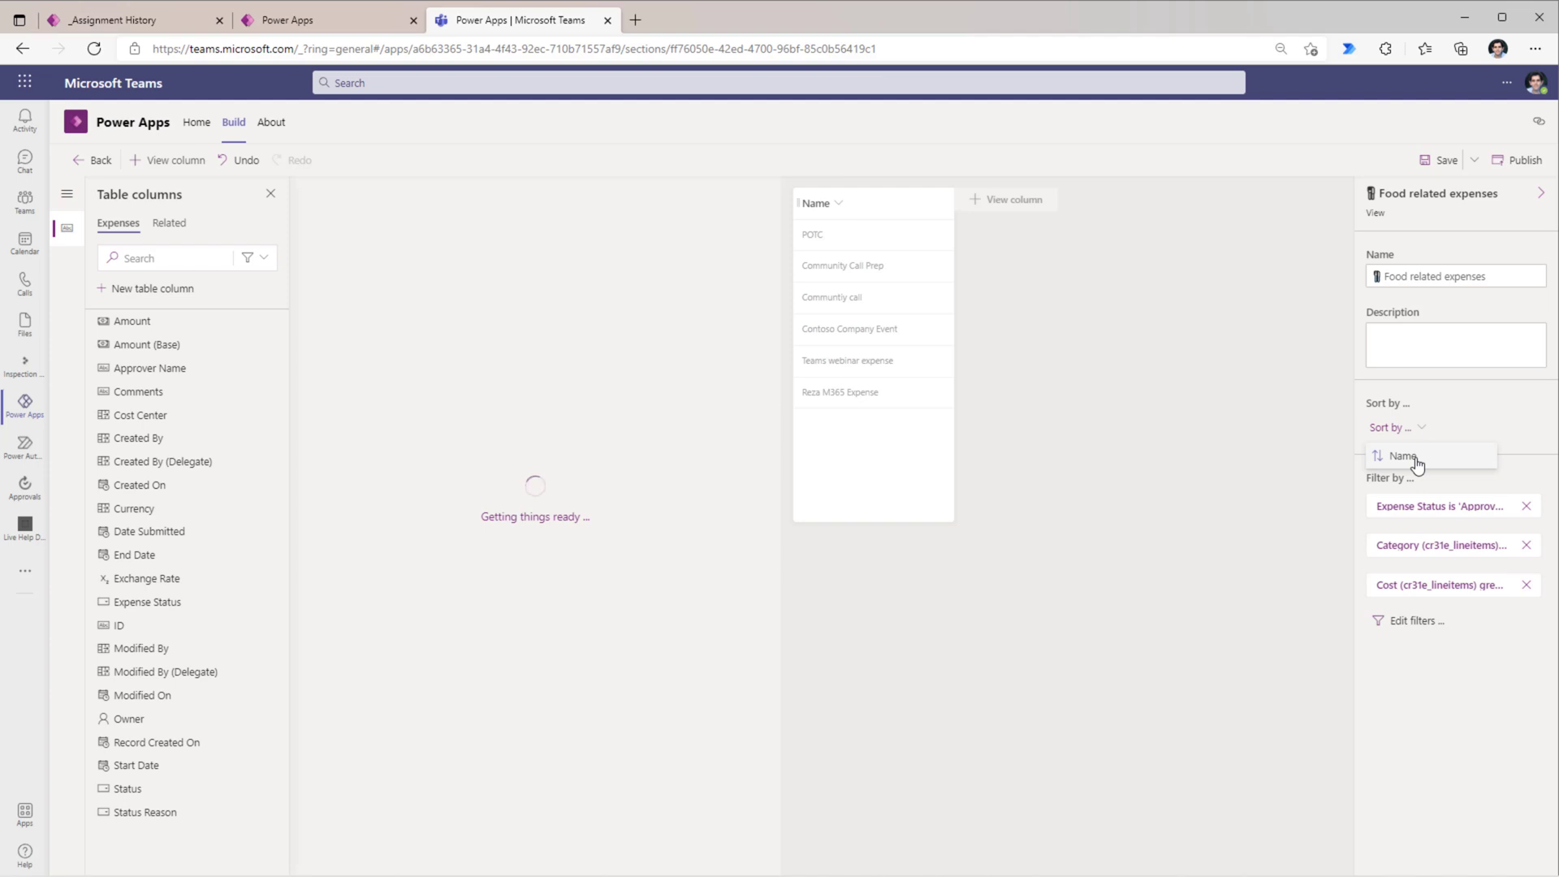
pyautogui.click(1415, 460)
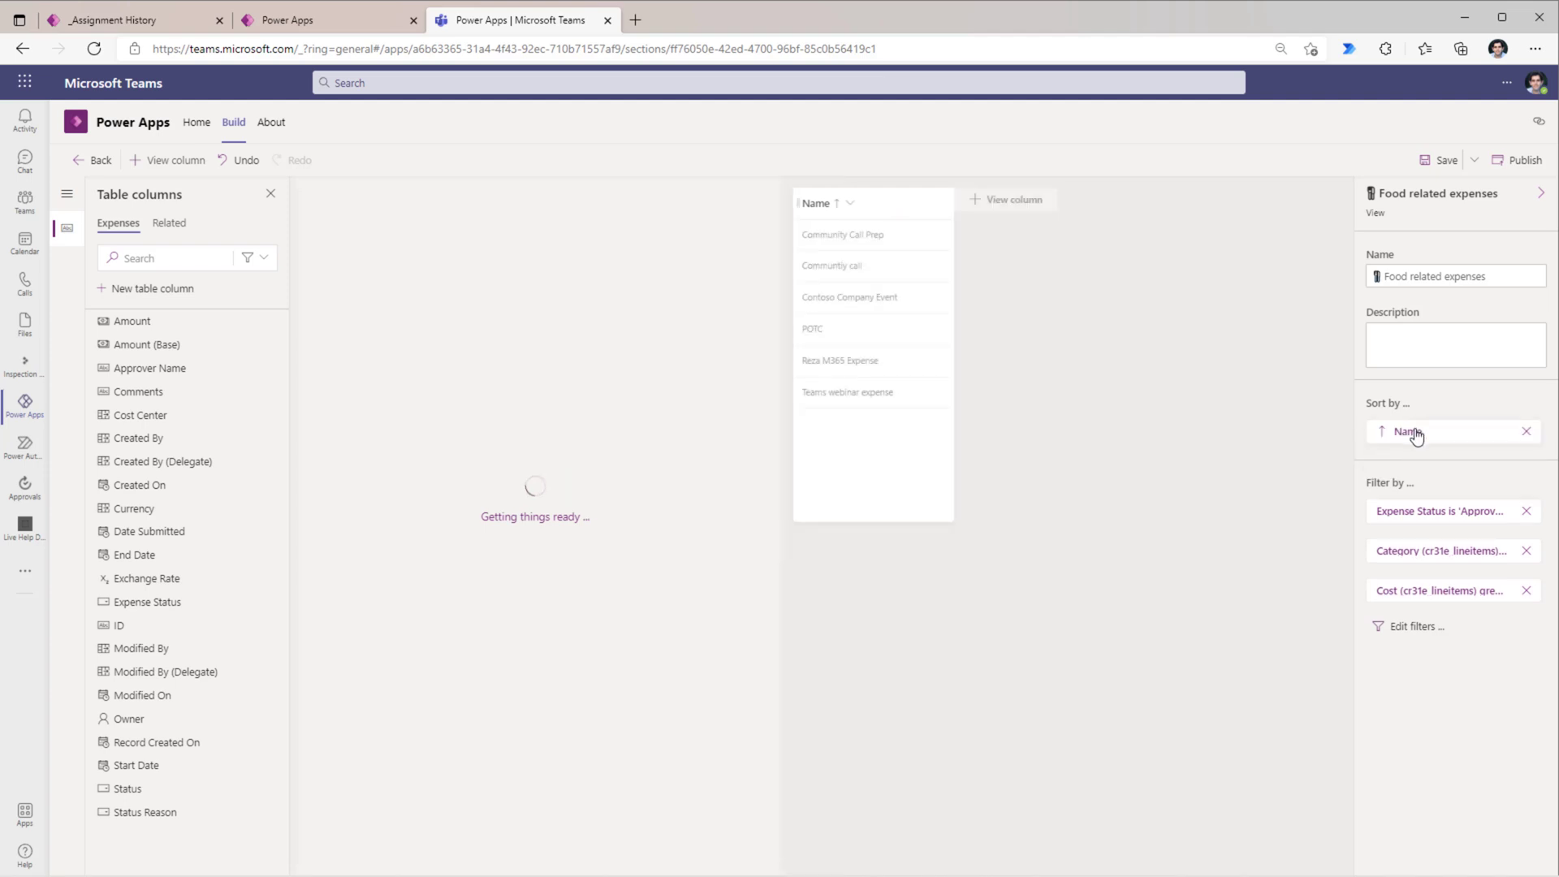
pyautogui.click(1532, 159)
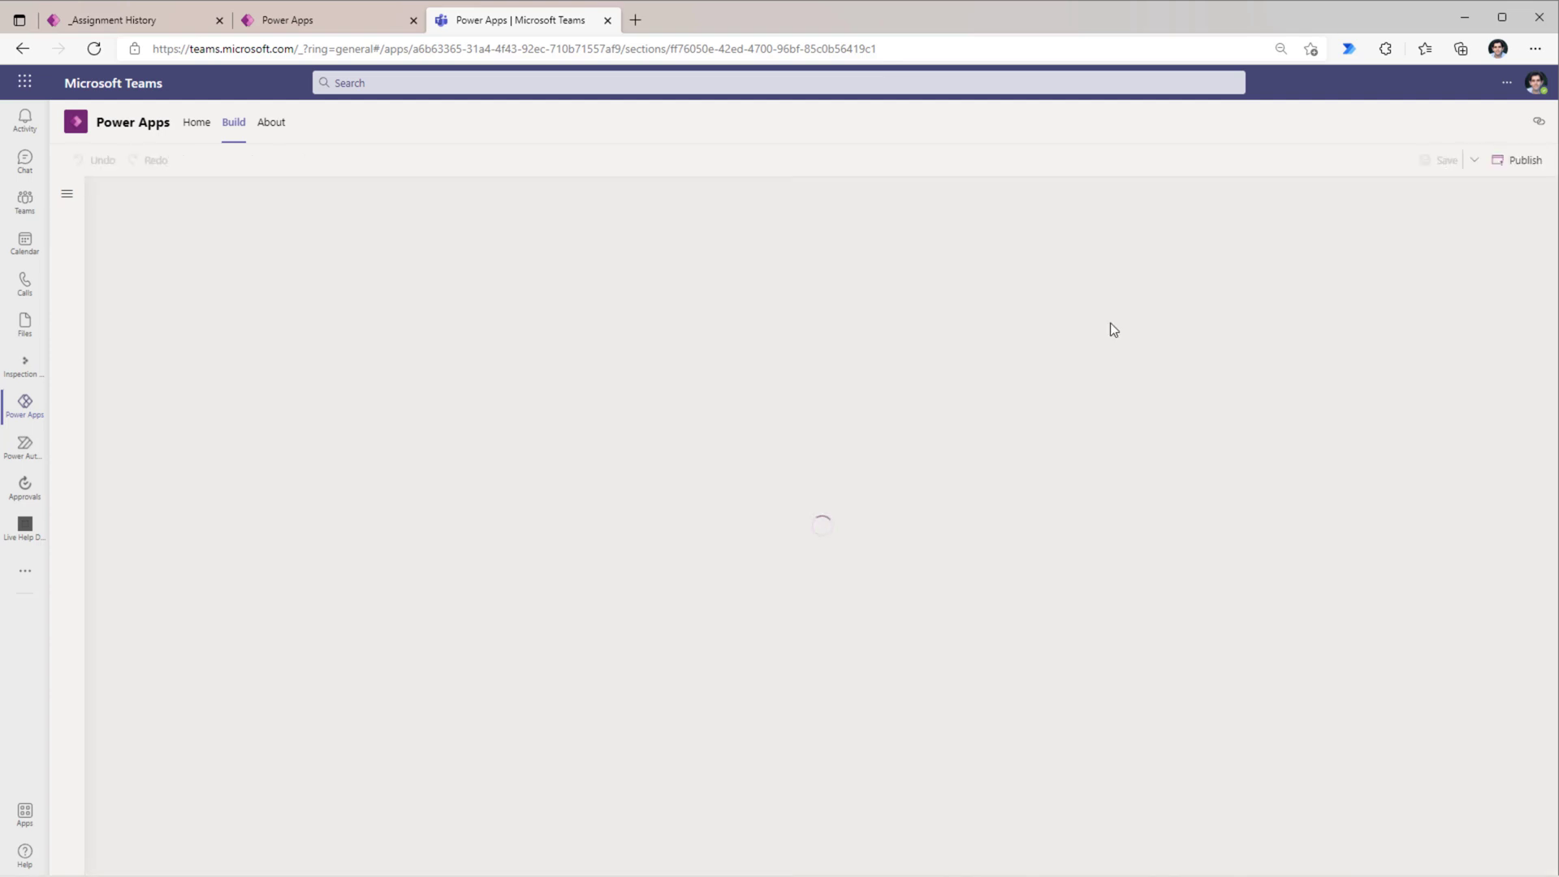
# Step: In the Play Zone team's Expense Reporting app, test the Food related expenses view and inspect the Community Call Prep expense
pyautogui.click(23, 209)
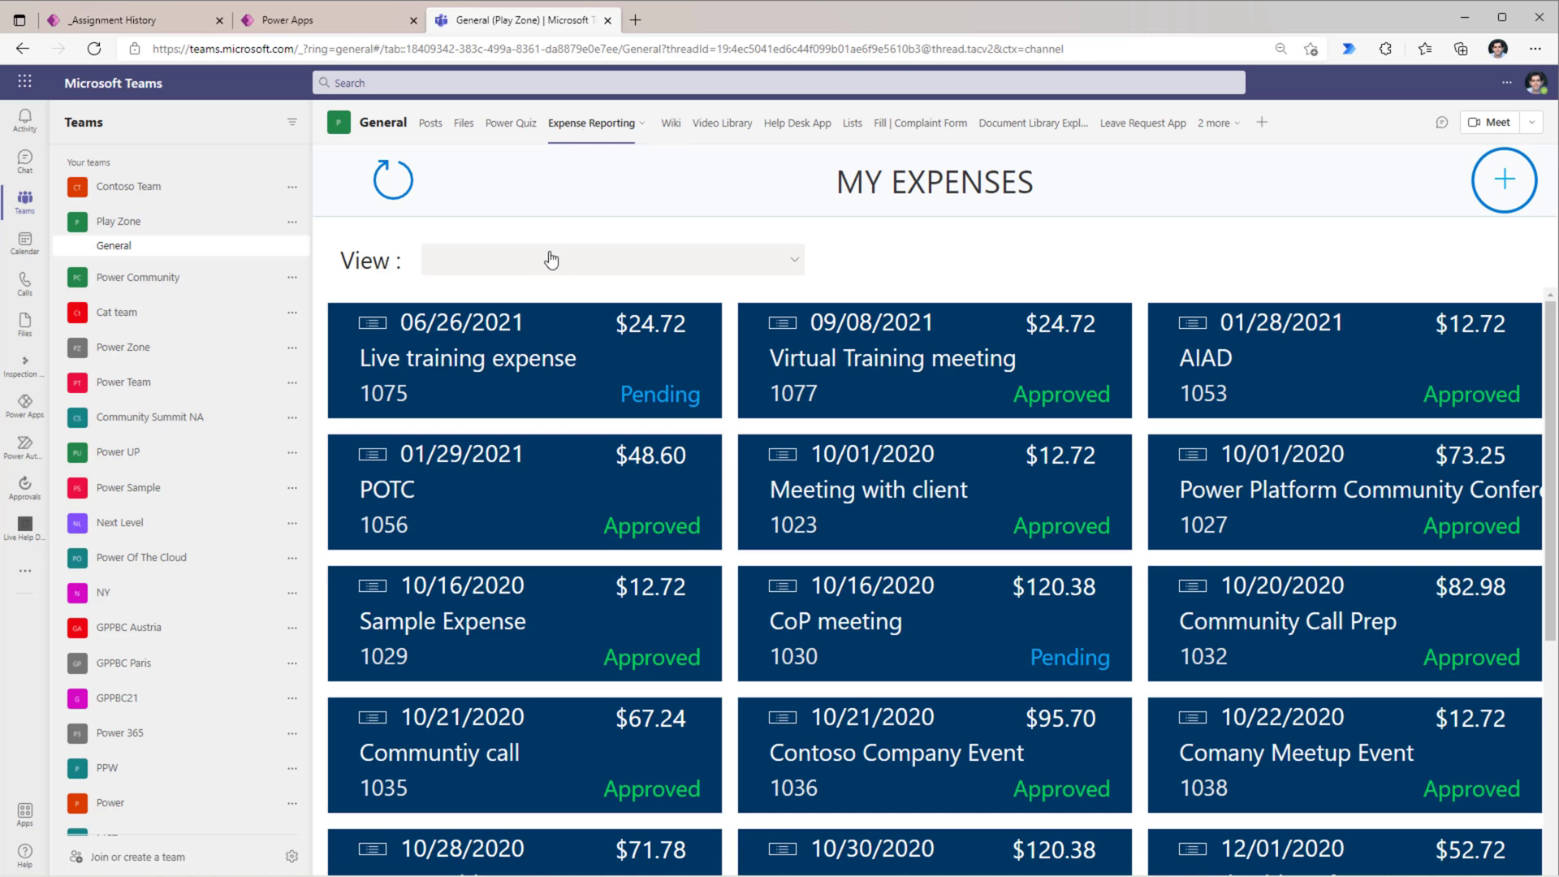
pyautogui.click(612, 274)
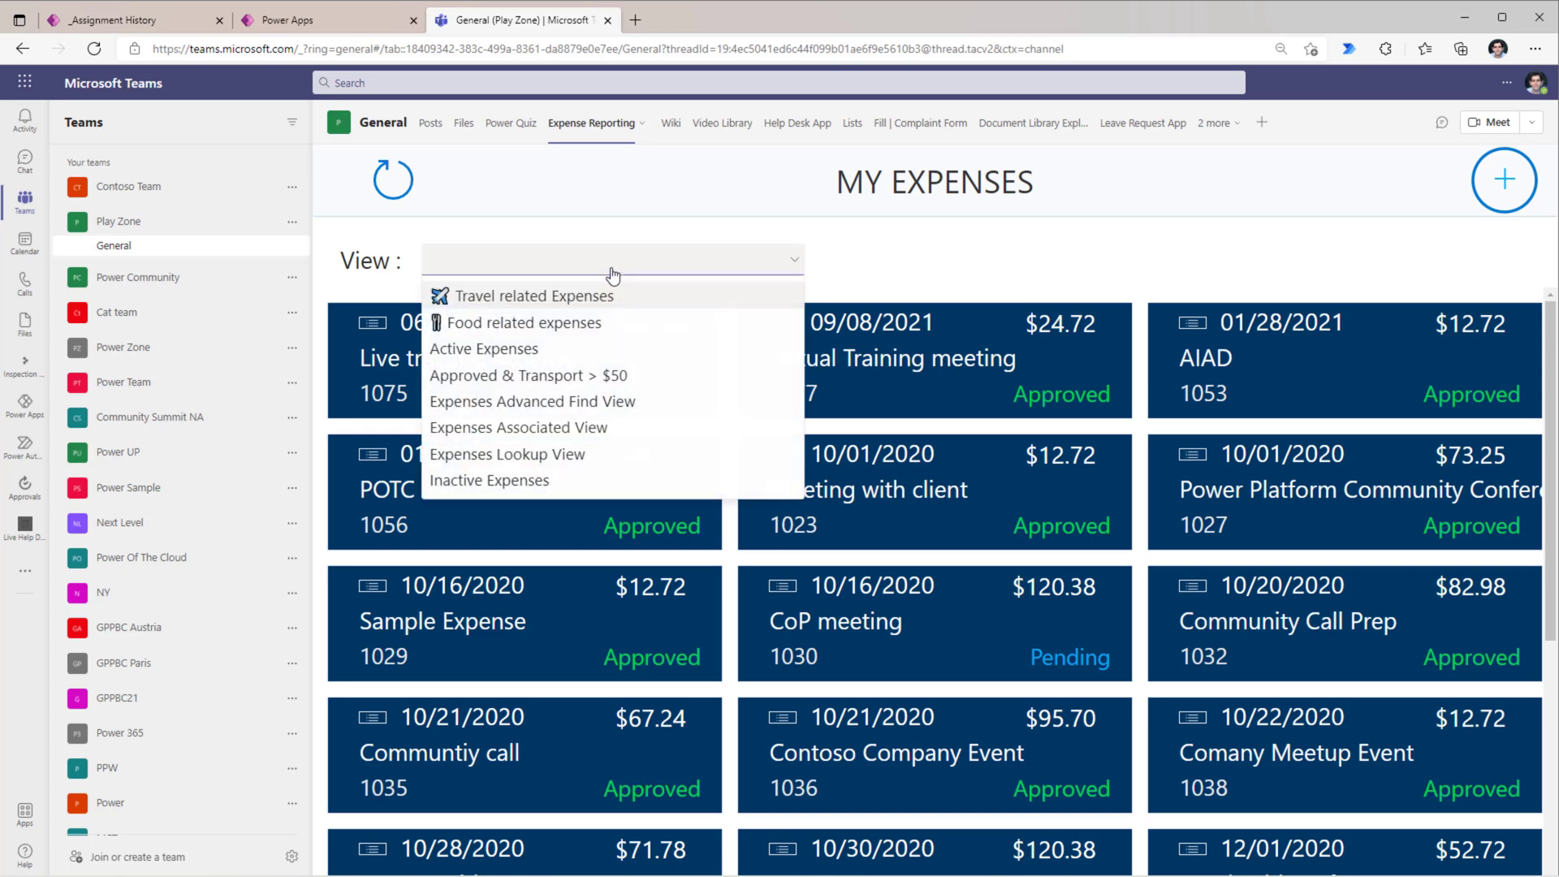
pyautogui.click(489, 325)
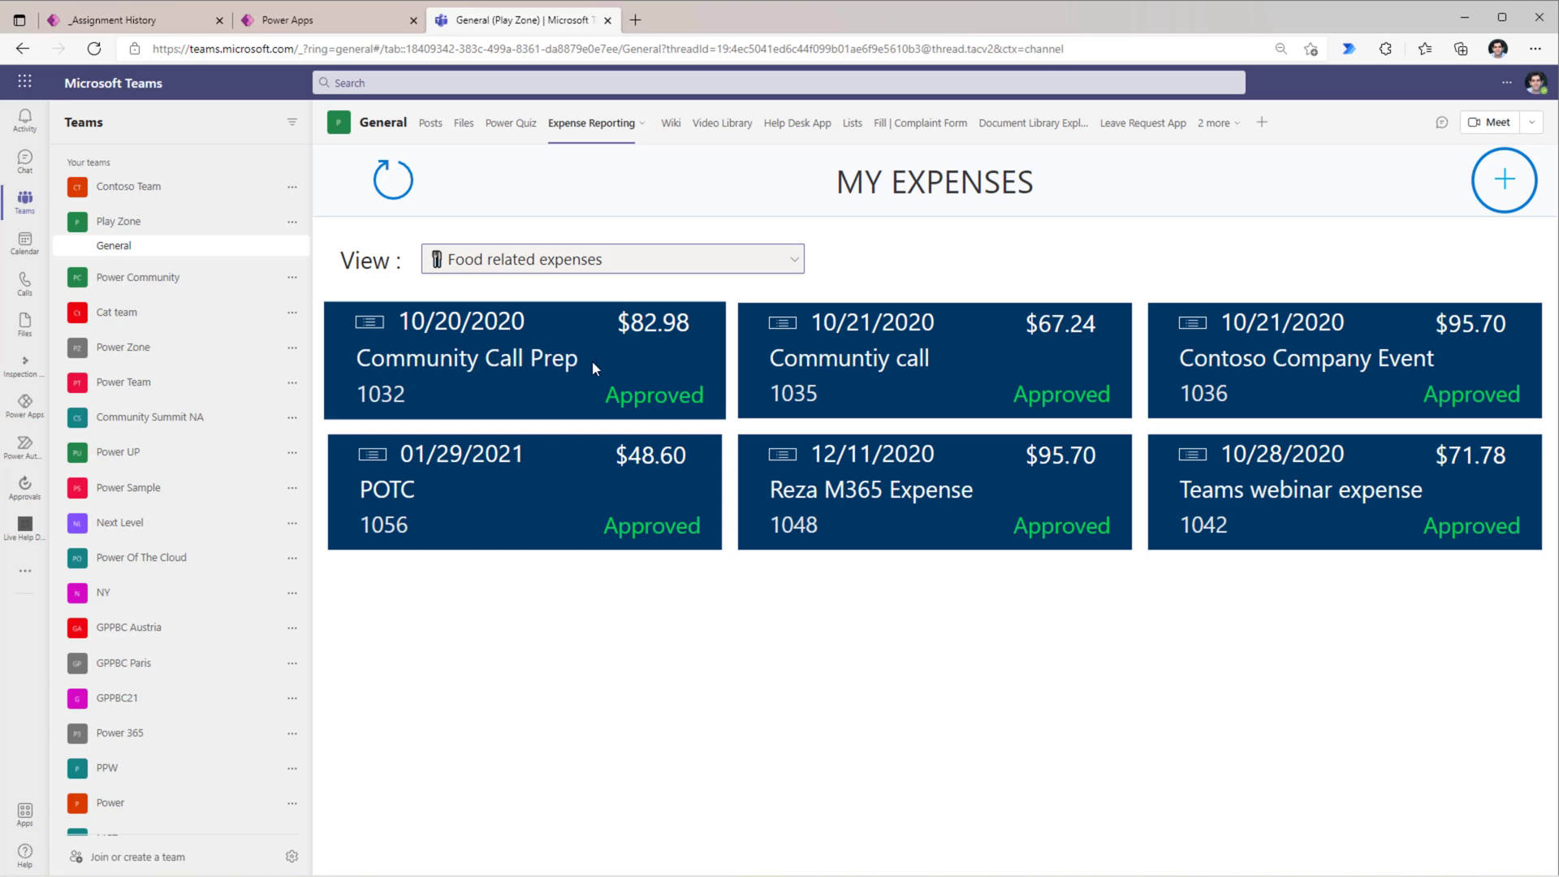
pyautogui.click(592, 361)
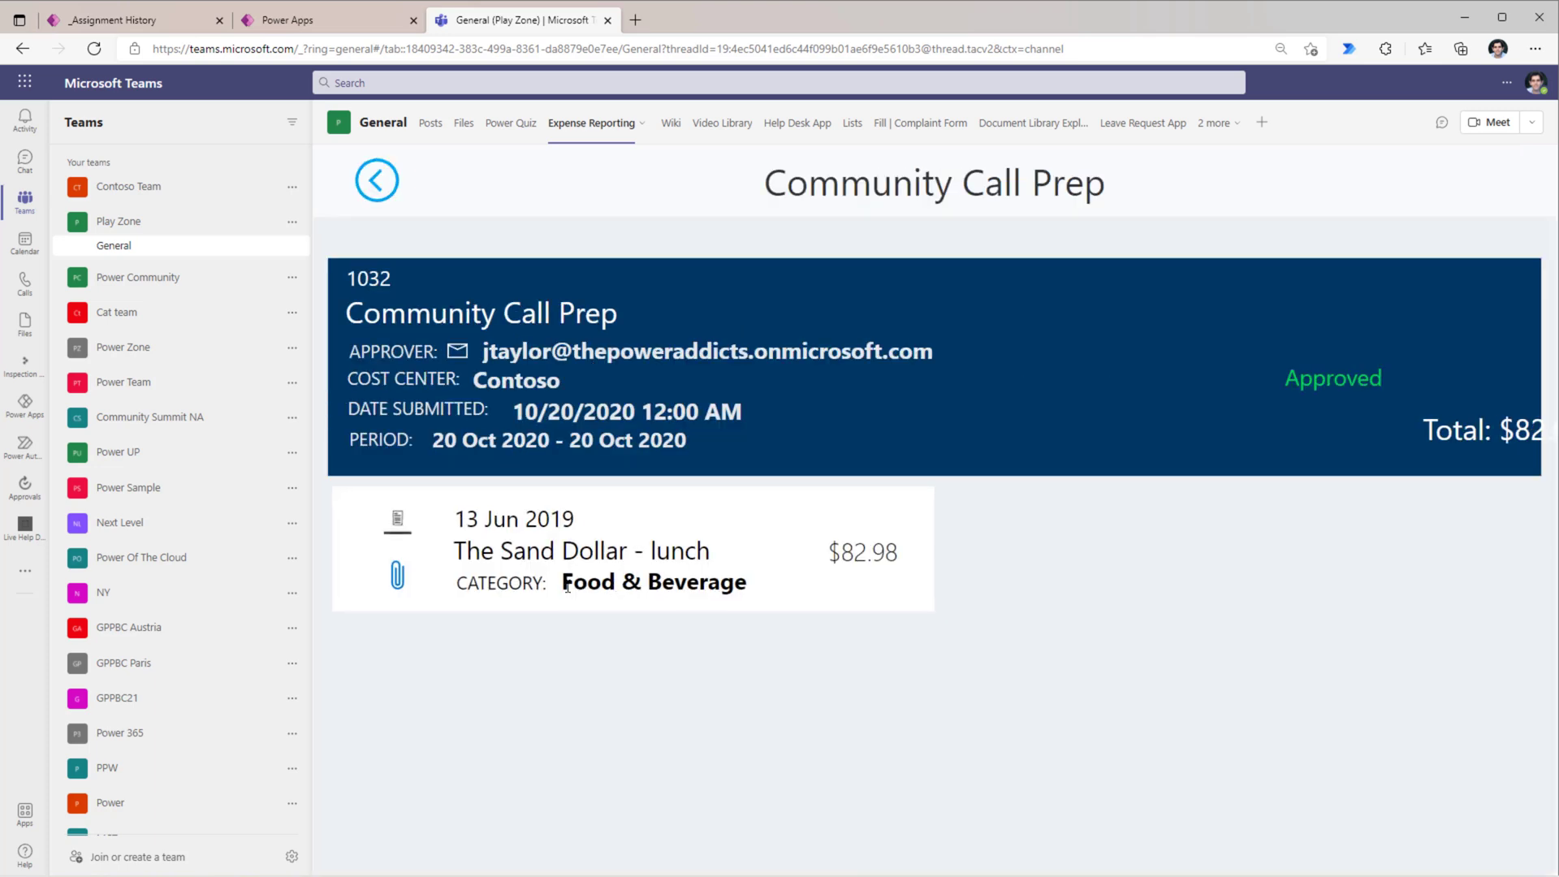